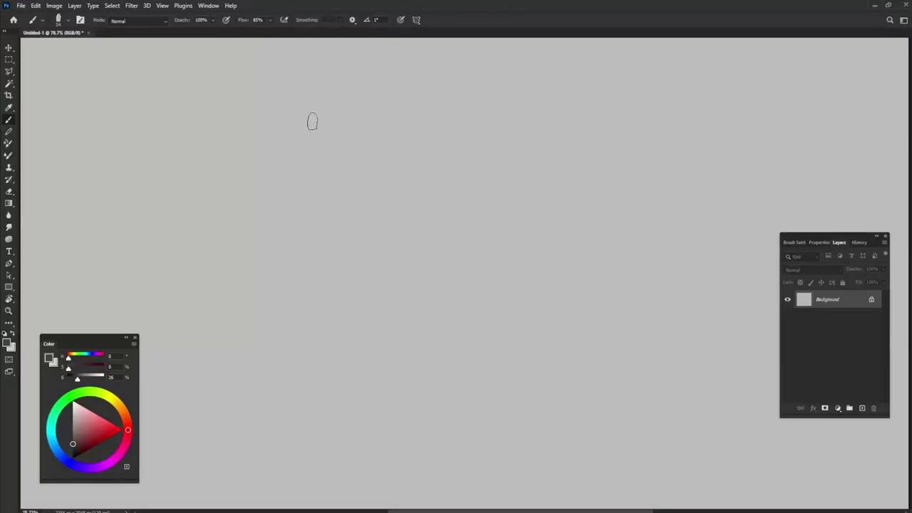
Sketch the dark grey head outline across the top, left side and bottom.
{"action": "mouse_move", "coordinate": [317, 93]}
{"action": "left_mouse_down"}
{"action": "mouse_move", "coordinate": [314, 218]}
{"action": "mouse_move", "coordinate": [346, 93]}
{"action": "mouse_move", "coordinate": [329, 116]}
{"action": "mouse_move", "coordinate": [378, 75]}
{"action": "mouse_move", "coordinate": [520, 116]}
{"action": "mouse_move", "coordinate": [541, 141]}
{"action": "mouse_move", "coordinate": [538, 189]}
{"action": "left_mouse_up"}
{"action": "mouse_move", "coordinate": [522, 129]}
{"action": "left_mouse_down"}
{"action": "mouse_move", "coordinate": [560, 203]}
{"action": "mouse_move", "coordinate": [543, 242]}
{"action": "mouse_move", "coordinate": [576, 224]}
{"action": "left_mouse_up"}
{"action": "mouse_move", "coordinate": [365, 66]}
{"action": "left_mouse_down"}
{"action": "mouse_move", "coordinate": [316, 255]}
{"action": "mouse_move", "coordinate": [369, 444]}
{"action": "mouse_move", "coordinate": [418, 454]}
{"action": "mouse_move", "coordinate": [474, 449]}
{"action": "left_mouse_up"}
{"action": "mouse_move", "coordinate": [300, 161]}
{"action": "left_mouse_down"}
{"action": "mouse_move", "coordinate": [291, 312]}
{"action": "mouse_move", "coordinate": [326, 428]}
{"action": "left_mouse_up"}
{"action": "mouse_move", "coordinate": [321, 132]}
{"action": "left_mouse_down"}
{"action": "mouse_move", "coordinate": [311, 342]}
{"action": "mouse_move", "coordinate": [330, 402]}
{"action": "left_mouse_up"}
{"action": "mouse_move", "coordinate": [301, 165]}
{"action": "left_mouse_down"}
{"action": "mouse_move", "coordinate": [302, 244]}
{"action": "mouse_move", "coordinate": [372, 463]}
{"action": "left_mouse_up"}
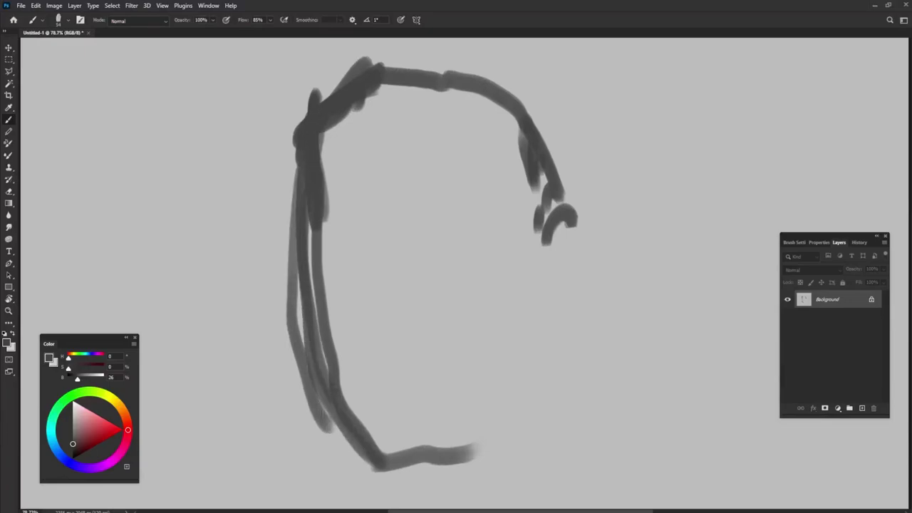
{"action": "left_click_drag", "start_coordinate": [320, 388], "coordinate": [463, 431]}
Close the head outline up the right side, adding a curl near the lower right.
{"action": "mouse_move", "coordinate": [396, 452]}
{"action": "left_mouse_down"}
{"action": "mouse_move", "coordinate": [503, 400]}
{"action": "mouse_move", "coordinate": [567, 345]}
{"action": "mouse_move", "coordinate": [574, 299]}
{"action": "left_mouse_up"}
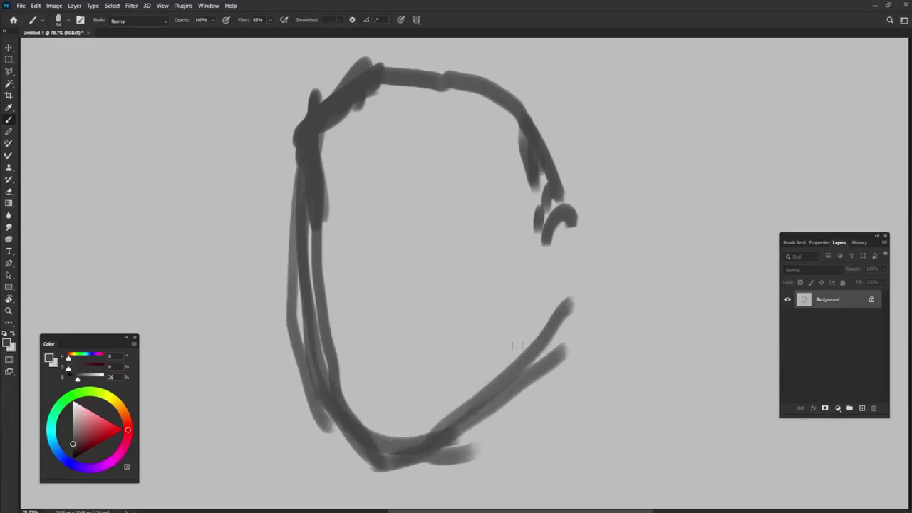
{"action": "mouse_move", "coordinate": [439, 438]}
{"action": "left_mouse_down"}
{"action": "mouse_move", "coordinate": [550, 313]}
{"action": "mouse_move", "coordinate": [562, 283]}
{"action": "left_mouse_up"}
{"action": "left_click_drag", "start_coordinate": [510, 392], "coordinate": [571, 225]}
{"action": "left_click_drag", "start_coordinate": [532, 375], "coordinate": [520, 403]}
{"action": "mouse_move", "coordinate": [563, 201]}
{"action": "left_mouse_down"}
{"action": "mouse_move", "coordinate": [545, 321]}
{"action": "mouse_move", "coordinate": [551, 311]}
{"action": "left_mouse_up"}
{"action": "mouse_move", "coordinate": [573, 184]}
{"action": "left_mouse_down"}
{"action": "mouse_move", "coordinate": [556, 243]}
{"action": "mouse_move", "coordinate": [583, 289]}
{"action": "left_mouse_up"}
{"action": "left_click_drag", "start_coordinate": [483, 231], "coordinate": [515, 356]}
{"action": "left_click_drag", "start_coordinate": [529, 228], "coordinate": [520, 320]}
{"action": "left_click_drag", "start_coordinate": [531, 349], "coordinate": [449, 372]}
Draw face guidelines: a brow mark, horizontal eye line, central vertical lines and a nose blob.
{"action": "left_click_drag", "start_coordinate": [322, 256], "coordinate": [350, 229]}
{"action": "mouse_move", "coordinate": [285, 249]}
{"action": "left_mouse_down"}
{"action": "mouse_move", "coordinate": [389, 225]}
{"action": "mouse_move", "coordinate": [549, 253]}
{"action": "left_mouse_up"}
{"action": "left_click_drag", "start_coordinate": [402, 180], "coordinate": [436, 225]}
{"action": "mouse_move", "coordinate": [385, 85]}
{"action": "left_mouse_down"}
{"action": "mouse_move", "coordinate": [396, 420]}
{"action": "mouse_move", "coordinate": [404, 449]}
{"action": "left_mouse_up"}
{"action": "left_click_drag", "start_coordinate": [403, 445], "coordinate": [370, 184]}
{"action": "left_click_drag", "start_coordinate": [374, 85], "coordinate": [367, 296]}
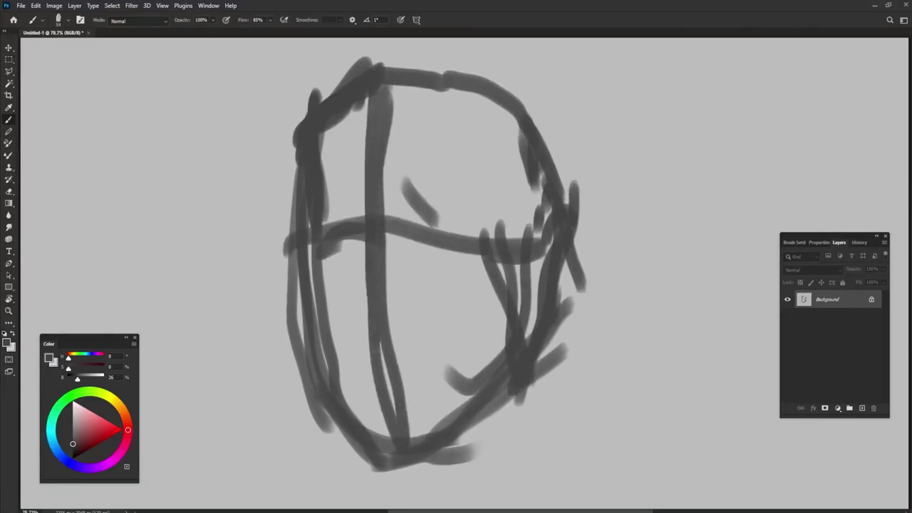
{"action": "left_click_drag", "start_coordinate": [378, 342], "coordinate": [385, 442]}
{"action": "mouse_move", "coordinate": [356, 268]}
{"action": "left_mouse_down"}
{"action": "mouse_move", "coordinate": [370, 434]}
{"action": "mouse_move", "coordinate": [372, 293]}
{"action": "mouse_move", "coordinate": [374, 341]}
{"action": "mouse_move", "coordinate": [404, 380]}
{"action": "mouse_move", "coordinate": [365, 428]}
{"action": "left_mouse_up"}
Shade the chin and lower jaw and strengthen the left side of the face.
{"action": "left_click_drag", "start_coordinate": [385, 381], "coordinate": [385, 450]}
{"action": "mouse_move", "coordinate": [335, 385]}
{"action": "left_mouse_down"}
{"action": "mouse_move", "coordinate": [349, 428]}
{"action": "mouse_move", "coordinate": [449, 391]}
{"action": "left_mouse_up"}
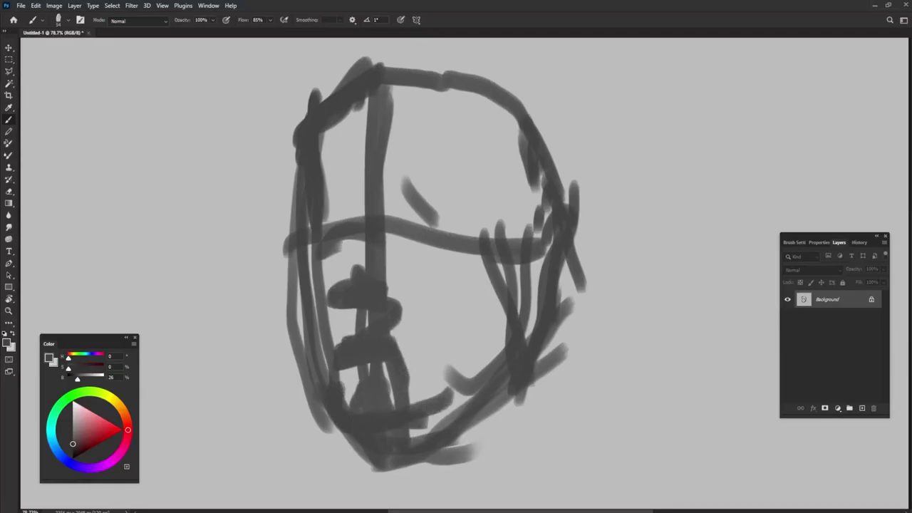
{"action": "mouse_move", "coordinate": [385, 436]}
{"action": "left_mouse_down"}
{"action": "mouse_move", "coordinate": [506, 361]}
{"action": "mouse_move", "coordinate": [299, 307]}
{"action": "left_mouse_up"}
{"action": "mouse_move", "coordinate": [342, 434]}
{"action": "left_mouse_down"}
{"action": "mouse_move", "coordinate": [292, 228]}
{"action": "mouse_move", "coordinate": [303, 189]}
{"action": "left_mouse_up"}
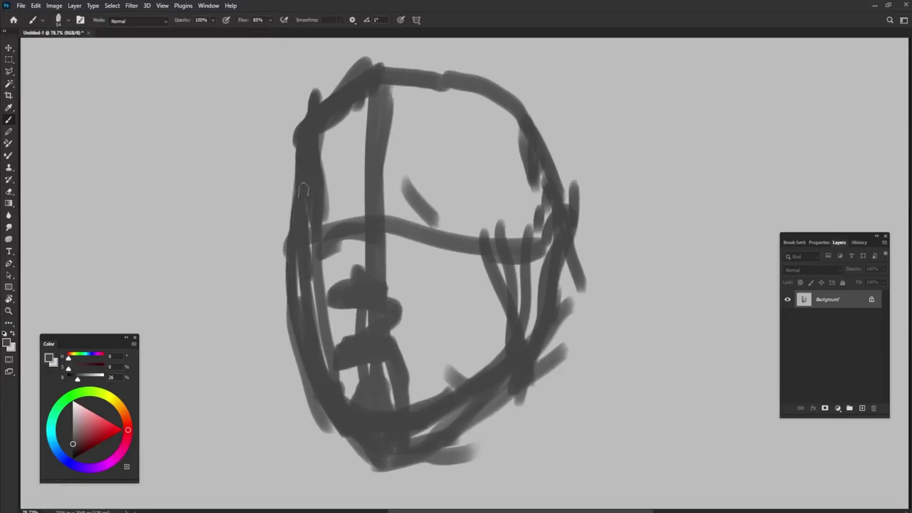
Reinforce the top and right of the head outline and extend it down to the neck.
{"action": "left_click_drag", "start_coordinate": [357, 106], "coordinate": [303, 107]}
{"action": "mouse_move", "coordinate": [331, 72]}
{"action": "left_mouse_down"}
{"action": "mouse_move", "coordinate": [282, 150]}
{"action": "mouse_move", "coordinate": [288, 181]}
{"action": "left_mouse_up"}
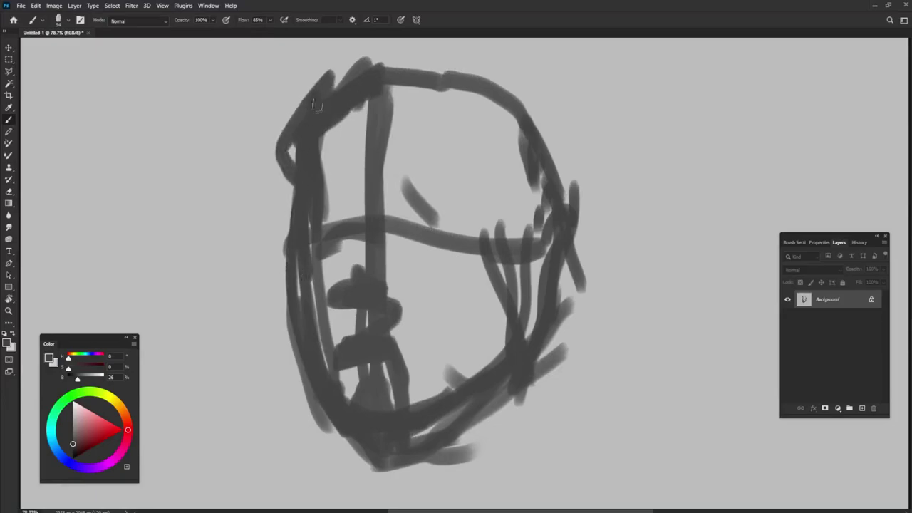
{"action": "mouse_move", "coordinate": [335, 90]}
{"action": "left_mouse_down"}
{"action": "mouse_move", "coordinate": [421, 48]}
{"action": "mouse_move", "coordinate": [613, 189]}
{"action": "mouse_move", "coordinate": [579, 288]}
{"action": "left_mouse_up"}
{"action": "mouse_move", "coordinate": [642, 236]}
{"action": "left_mouse_down"}
{"action": "mouse_move", "coordinate": [488, 56]}
{"action": "mouse_move", "coordinate": [608, 179]}
{"action": "mouse_move", "coordinate": [553, 335]}
{"action": "left_mouse_up"}
{"action": "left_click_drag", "start_coordinate": [574, 239], "coordinate": [549, 346]}
{"action": "mouse_move", "coordinate": [600, 294]}
{"action": "left_mouse_down"}
{"action": "mouse_move", "coordinate": [581, 356]}
{"action": "mouse_move", "coordinate": [592, 417]}
{"action": "left_mouse_up"}
{"action": "mouse_move", "coordinate": [566, 349]}
{"action": "left_mouse_down"}
{"action": "mouse_move", "coordinate": [559, 420]}
{"action": "mouse_move", "coordinate": [564, 472]}
{"action": "left_mouse_up"}
{"action": "mouse_move", "coordinate": [571, 434]}
{"action": "left_mouse_down"}
{"action": "mouse_move", "coordinate": [506, 485]}
{"action": "mouse_move", "coordinate": [425, 462]}
{"action": "mouse_move", "coordinate": [437, 491]}
{"action": "left_mouse_up"}
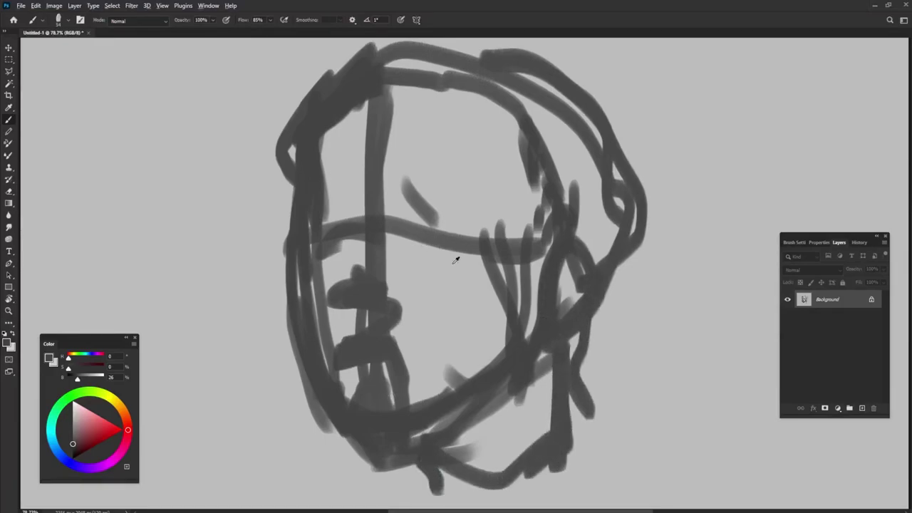
With an enlarged brush, fill the forehead and left half of the face with broad grey.
{"action": "mouse_move", "coordinate": [471, 100]}
{"action": "left_mouse_down"}
{"action": "mouse_move", "coordinate": [422, 142]}
{"action": "mouse_move", "coordinate": [367, 139]}
{"action": "mouse_move", "coordinate": [328, 335]}
{"action": "left_mouse_up"}
{"action": "left_click_drag", "start_coordinate": [342, 385], "coordinate": [326, 194]}
{"action": "mouse_move", "coordinate": [406, 128]}
{"action": "left_mouse_down"}
{"action": "mouse_move", "coordinate": [410, 228]}
{"action": "mouse_move", "coordinate": [397, 366]}
{"action": "mouse_move", "coordinate": [514, 199]}
{"action": "mouse_move", "coordinate": [435, 428]}
{"action": "mouse_move", "coordinate": [479, 449]}
{"action": "mouse_move", "coordinate": [456, 492]}
{"action": "mouse_move", "coordinate": [491, 428]}
{"action": "mouse_move", "coordinate": [534, 442]}
{"action": "mouse_move", "coordinate": [536, 314]}
{"action": "mouse_move", "coordinate": [475, 118]}
{"action": "mouse_move", "coordinate": [580, 197]}
{"action": "mouse_move", "coordinate": [484, 102]}
{"action": "mouse_move", "coordinate": [567, 268]}
{"action": "mouse_move", "coordinate": [417, 285]}
{"action": "mouse_move", "coordinate": [371, 367]}
{"action": "mouse_move", "coordinate": [336, 377]}
{"action": "mouse_move", "coordinate": [372, 275]}
{"action": "mouse_move", "coordinate": [560, 275]}
{"action": "left_mouse_up"}
Fill the right jaw and crown, then trim the upper-left head edge with smaller background-grey strokes.
{"action": "left_click_drag", "start_coordinate": [580, 183], "coordinate": [546, 377]}
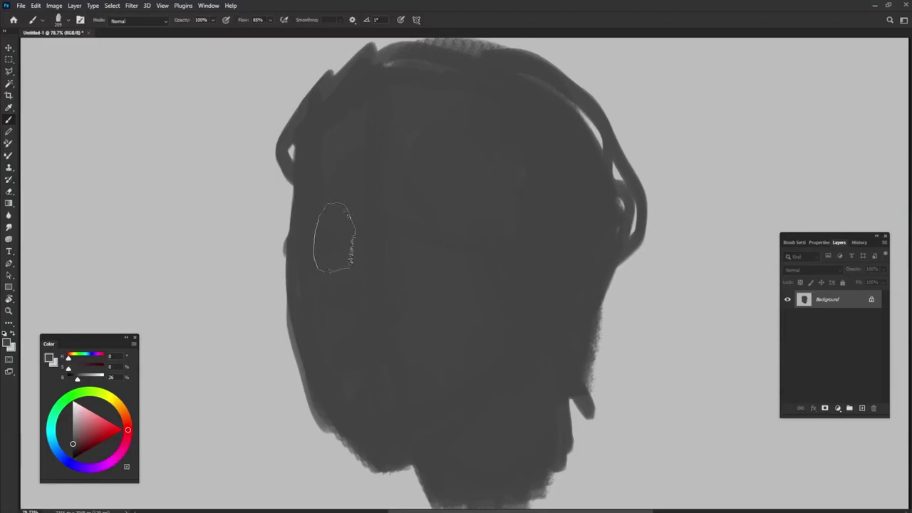
{"action": "mouse_move", "coordinate": [316, 153]}
{"action": "left_mouse_down"}
{"action": "mouse_move", "coordinate": [316, 184]}
{"action": "mouse_move", "coordinate": [402, 92]}
{"action": "mouse_move", "coordinate": [458, 110]}
{"action": "left_mouse_up"}
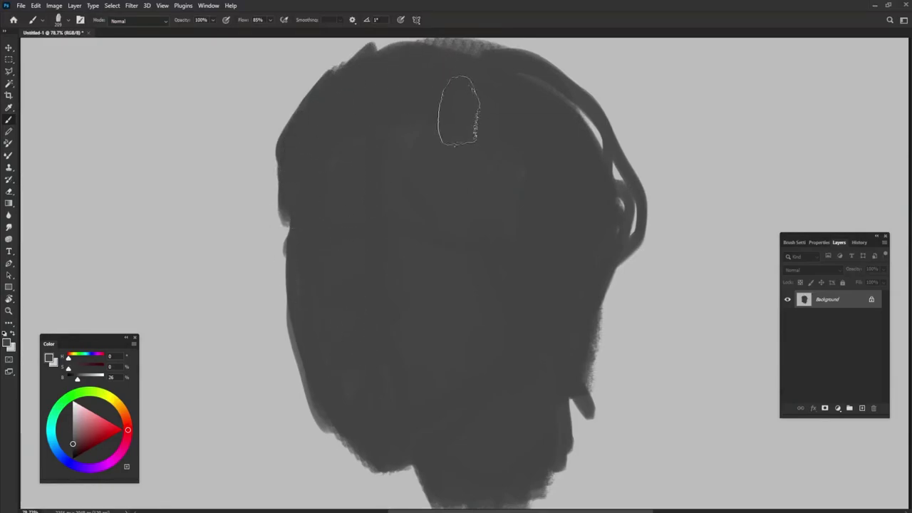
{"action": "left_click", "coordinate": [272, 212], "text": "alt"}
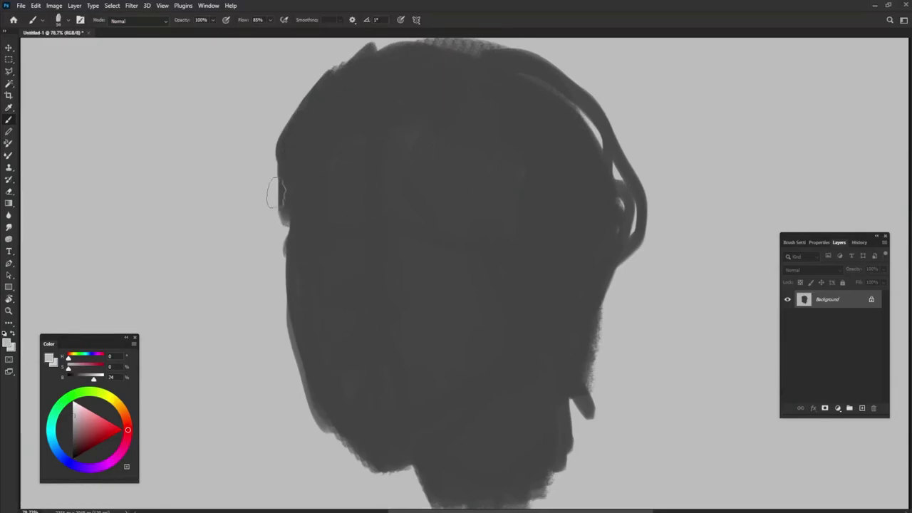
{"action": "right_click", "coordinate": [275, 192], "text": "alt"}
{"action": "mouse_move", "coordinate": [280, 100]}
{"action": "left_mouse_down"}
{"action": "mouse_move", "coordinate": [306, 69]}
{"action": "mouse_move", "coordinate": [368, 54]}
{"action": "left_mouse_up"}
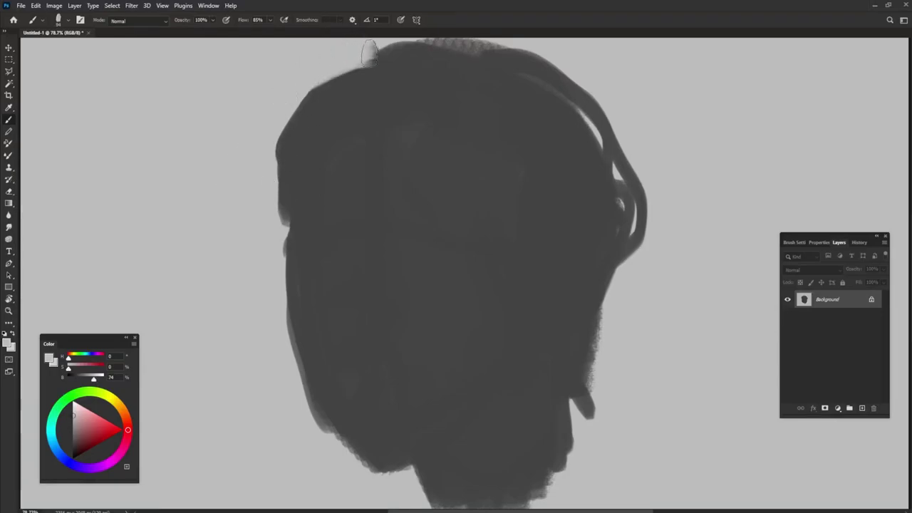
{"action": "left_click_drag", "start_coordinate": [288, 98], "coordinate": [280, 225]}
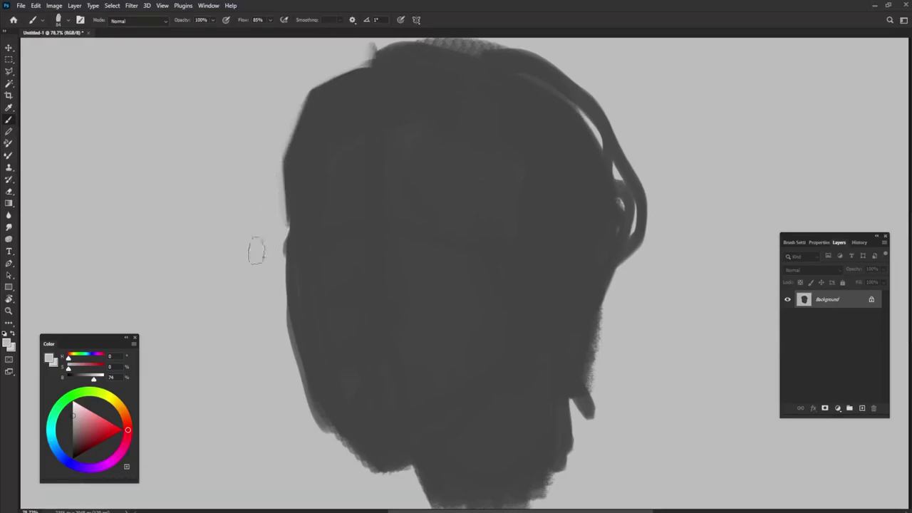
Darken the colour to near-black and paint the hair mass along the upper left toward the crown.
{"action": "left_click_drag", "start_coordinate": [78, 382], "coordinate": [71, 381]}
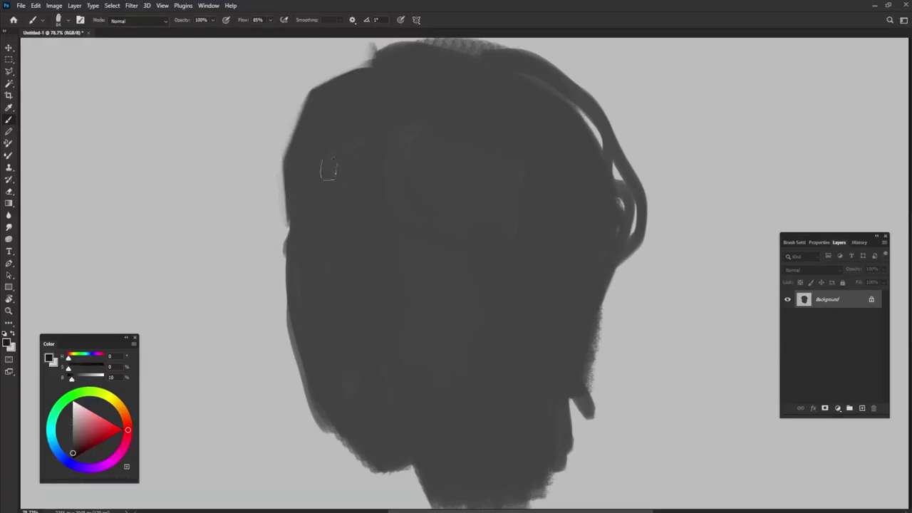
{"action": "mouse_move", "coordinate": [294, 177]}
{"action": "left_mouse_down"}
{"action": "mouse_move", "coordinate": [288, 222]}
{"action": "mouse_move", "coordinate": [295, 114]}
{"action": "left_mouse_up"}
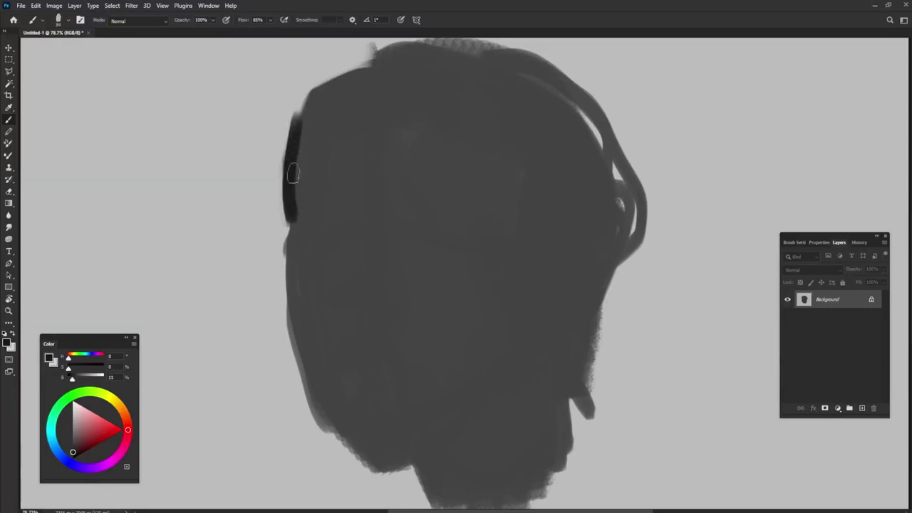
{"action": "mouse_move", "coordinate": [293, 174]}
{"action": "left_mouse_down"}
{"action": "mouse_move", "coordinate": [336, 107]}
{"action": "mouse_move", "coordinate": [357, 99]}
{"action": "left_mouse_up"}
{"action": "left_click_drag", "start_coordinate": [299, 128], "coordinate": [363, 75]}
{"action": "left_click_drag", "start_coordinate": [296, 107], "coordinate": [371, 72]}
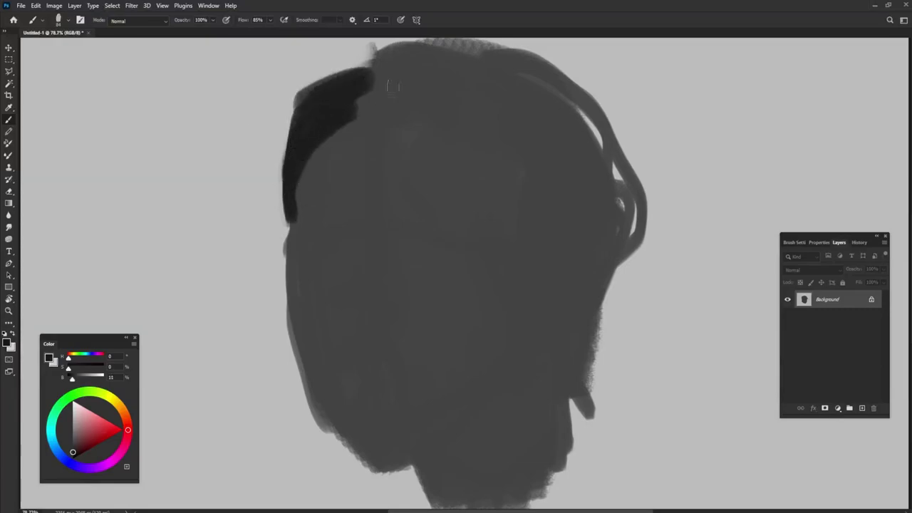
{"action": "left_click_drag", "start_coordinate": [361, 111], "coordinate": [377, 94]}
{"action": "left_click_drag", "start_coordinate": [392, 127], "coordinate": [370, 84]}
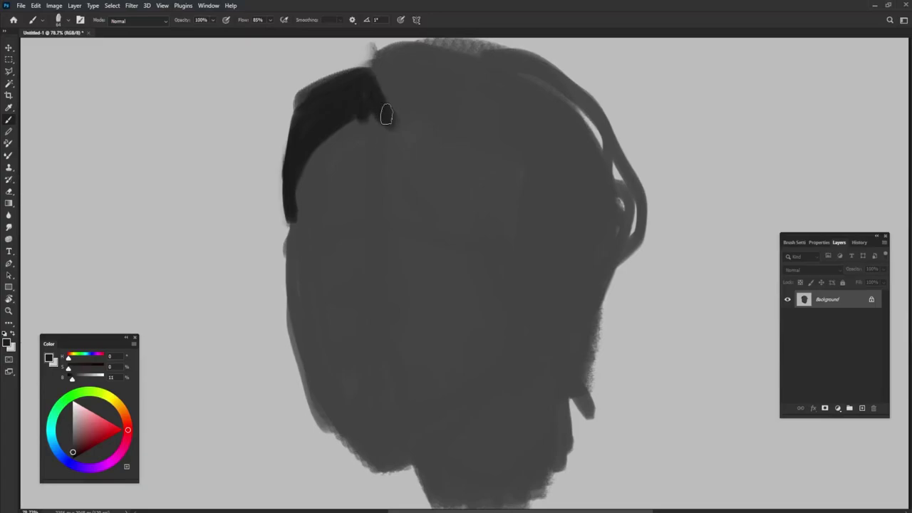
Extend the near-black hair across the top and down the right side of the head.
{"action": "mouse_move", "coordinate": [378, 92]}
{"action": "left_mouse_down"}
{"action": "mouse_move", "coordinate": [375, 50]}
{"action": "mouse_move", "coordinate": [399, 41]}
{"action": "left_mouse_up"}
{"action": "mouse_move", "coordinate": [380, 107]}
{"action": "left_mouse_down"}
{"action": "mouse_move", "coordinate": [476, 79]}
{"action": "mouse_move", "coordinate": [502, 125]}
{"action": "left_mouse_up"}
{"action": "mouse_move", "coordinate": [428, 105]}
{"action": "left_mouse_down"}
{"action": "mouse_move", "coordinate": [528, 141]}
{"action": "mouse_move", "coordinate": [539, 187]}
{"action": "left_mouse_up"}
{"action": "left_click_drag", "start_coordinate": [517, 157], "coordinate": [538, 250]}
{"action": "mouse_move", "coordinate": [533, 212]}
{"action": "left_mouse_down"}
{"action": "mouse_move", "coordinate": [562, 258]}
{"action": "mouse_move", "coordinate": [576, 261]}
{"action": "mouse_move", "coordinate": [620, 193]}
{"action": "mouse_move", "coordinate": [581, 92]}
{"action": "mouse_move", "coordinate": [546, 77]}
{"action": "mouse_move", "coordinate": [401, 56]}
{"action": "mouse_move", "coordinate": [406, 94]}
{"action": "mouse_move", "coordinate": [514, 77]}
{"action": "mouse_move", "coordinate": [542, 112]}
{"action": "mouse_move", "coordinate": [535, 171]}
{"action": "mouse_move", "coordinate": [558, 178]}
{"action": "mouse_move", "coordinate": [592, 138]}
{"action": "mouse_move", "coordinate": [598, 181]}
{"action": "mouse_move", "coordinate": [558, 235]}
{"action": "left_mouse_up"}
{"action": "left_click_drag", "start_coordinate": [558, 236], "coordinate": [582, 203]}
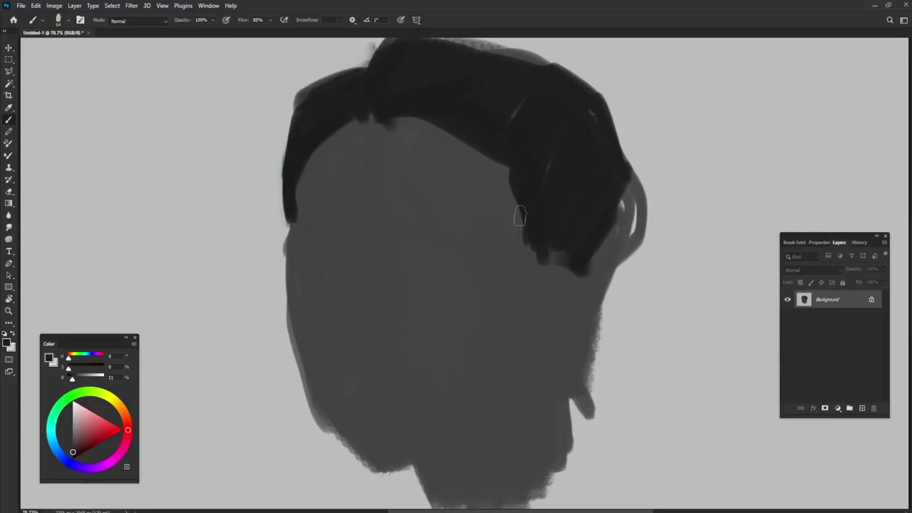
Carve the ear outline and slim the left jaw edge with sampled background grey.
{"action": "left_click", "coordinate": [255, 249], "text": "alt"}
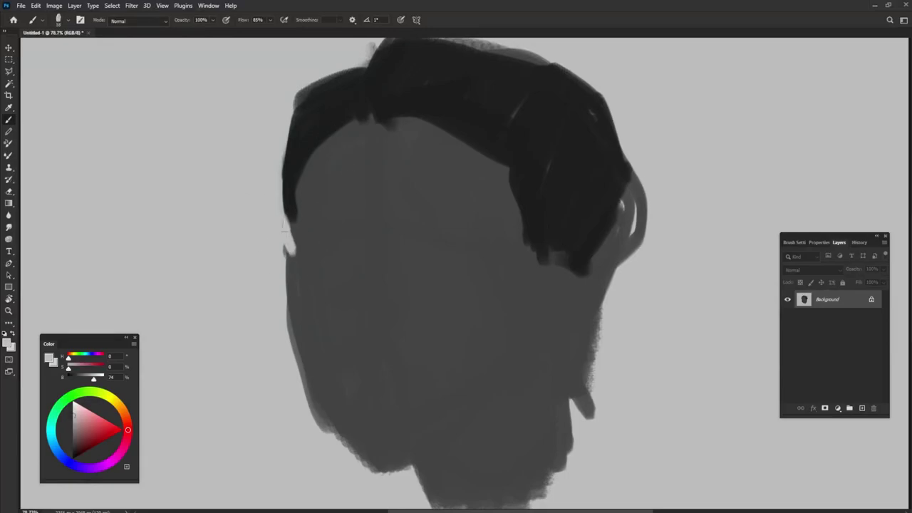
{"action": "mouse_move", "coordinate": [292, 253]}
{"action": "left_mouse_down"}
{"action": "mouse_move", "coordinate": [283, 278]}
{"action": "mouse_move", "coordinate": [293, 368]}
{"action": "left_mouse_up"}
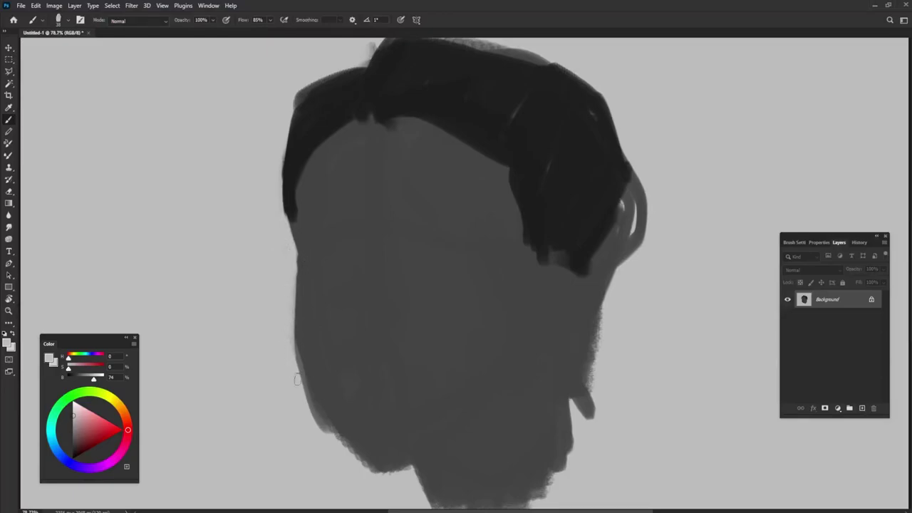
{"action": "mouse_move", "coordinate": [287, 328]}
{"action": "left_mouse_down"}
{"action": "mouse_move", "coordinate": [308, 407]}
{"action": "mouse_move", "coordinate": [329, 432]}
{"action": "left_mouse_up"}
{"action": "left_click_drag", "start_coordinate": [295, 305], "coordinate": [328, 428]}
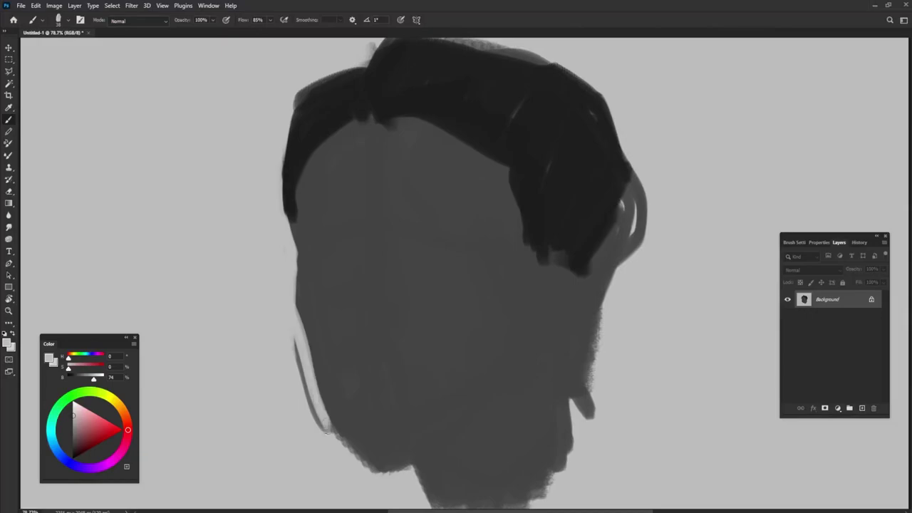
{"action": "left_click_drag", "start_coordinate": [292, 329], "coordinate": [299, 376]}
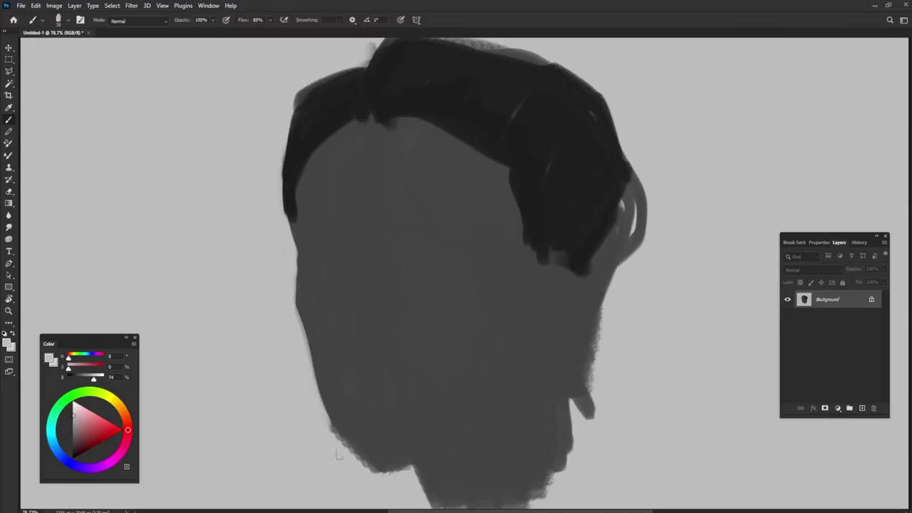
{"action": "left_click_drag", "start_coordinate": [326, 430], "coordinate": [385, 471]}
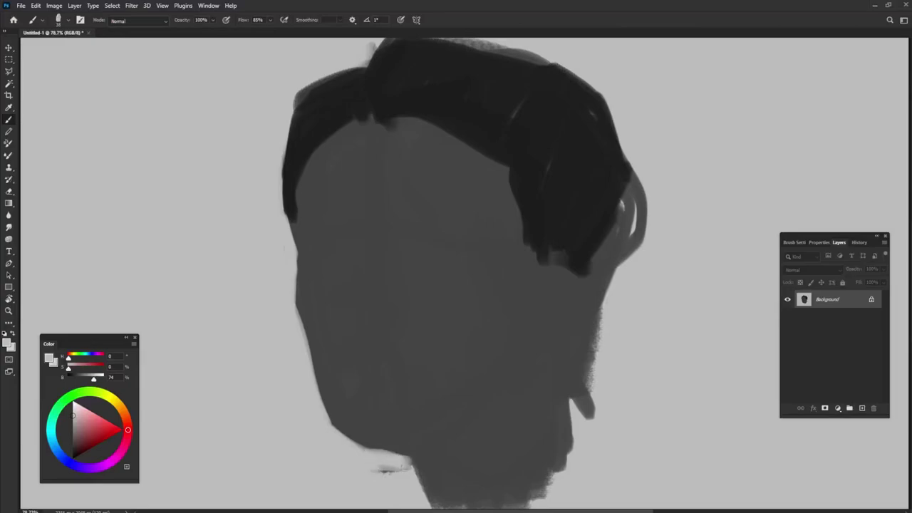
{"action": "left_click", "coordinate": [561, 248], "text": "alt"}
Paint dark shadows across the neck, cheek and jaw down toward the chin.
{"action": "mouse_move", "coordinate": [518, 444]}
{"action": "left_mouse_down"}
{"action": "mouse_move", "coordinate": [414, 463]}
{"action": "mouse_move", "coordinate": [525, 376]}
{"action": "left_mouse_up"}
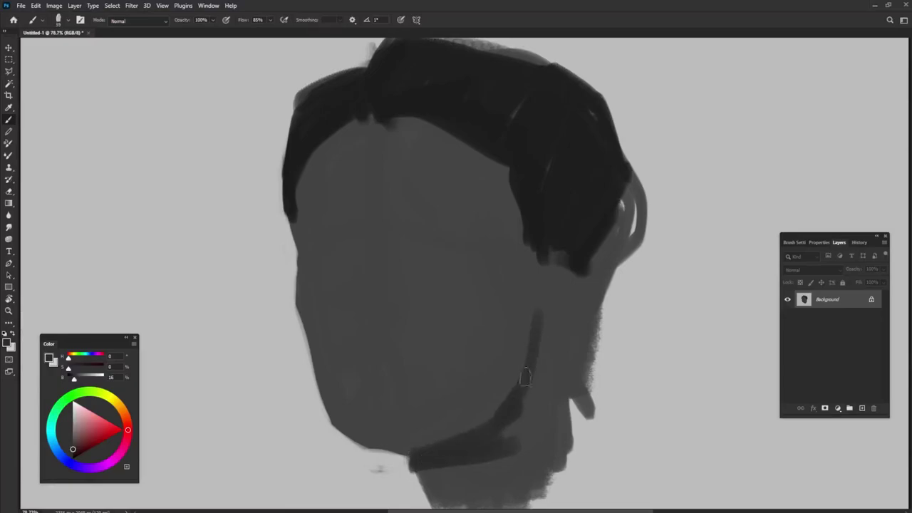
{"action": "mouse_move", "coordinate": [556, 300]}
{"action": "left_mouse_down"}
{"action": "mouse_move", "coordinate": [508, 350]}
{"action": "mouse_move", "coordinate": [482, 357]}
{"action": "left_mouse_up"}
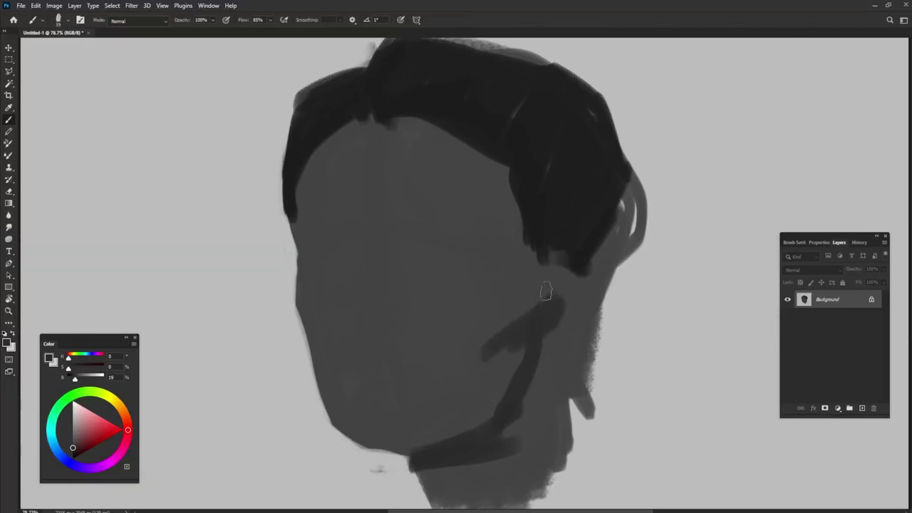
{"action": "left_click_drag", "start_coordinate": [546, 291], "coordinate": [436, 420]}
{"action": "left_click_drag", "start_coordinate": [506, 342], "coordinate": [454, 431]}
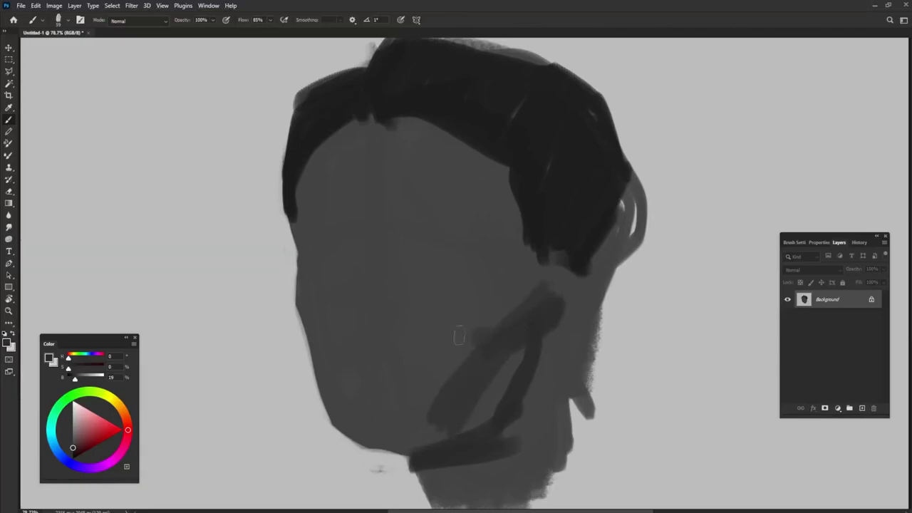
{"action": "left_click_drag", "start_coordinate": [442, 330], "coordinate": [524, 303]}
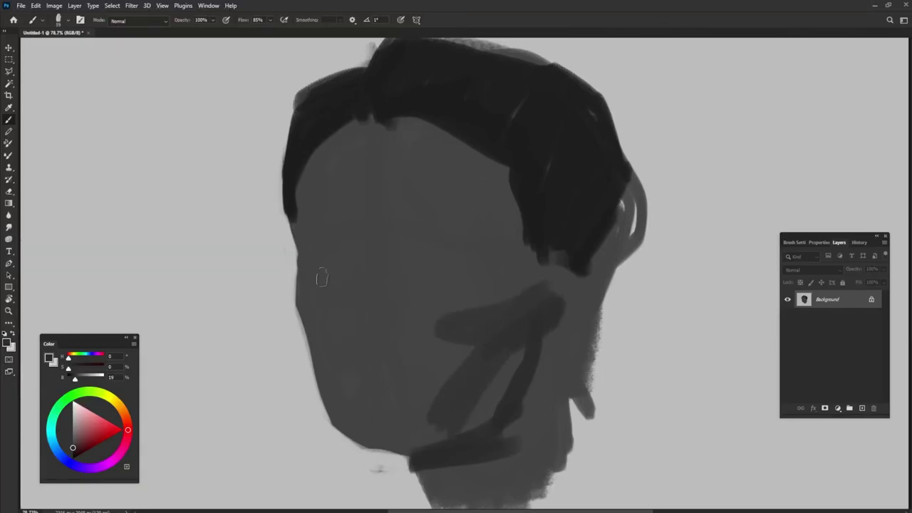
Block in both eye sockets, the nose and mouth shadows, then soften the cheek with face grey.
{"action": "mouse_move", "coordinate": [337, 246]}
{"action": "left_mouse_down"}
{"action": "mouse_move", "coordinate": [326, 240]}
{"action": "mouse_move", "coordinate": [314, 260]}
{"action": "left_mouse_up"}
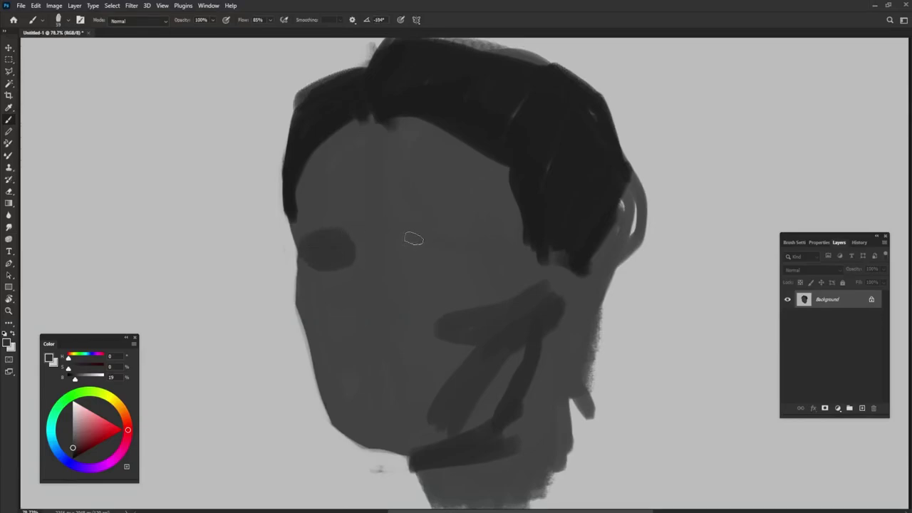
{"action": "left_click_drag", "start_coordinate": [413, 239], "coordinate": [447, 243]}
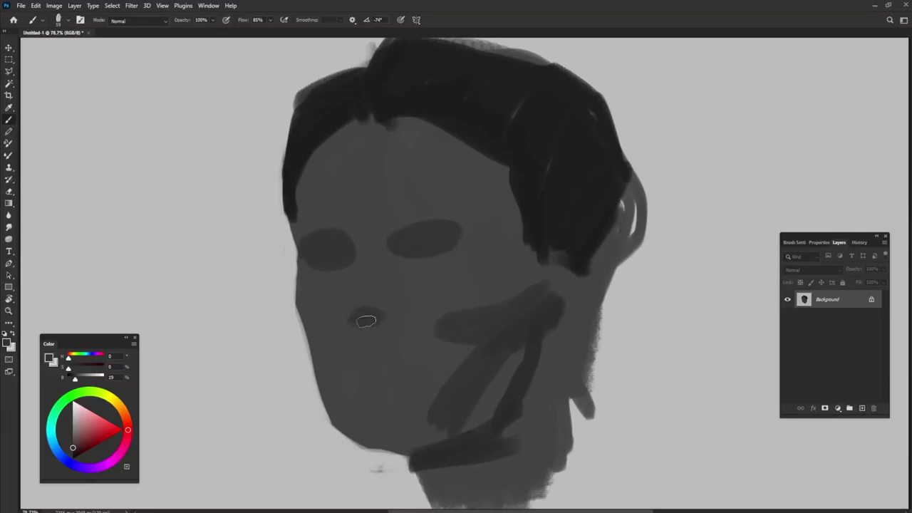
{"action": "left_click_drag", "start_coordinate": [367, 321], "coordinate": [384, 326]}
{"action": "left_click_drag", "start_coordinate": [373, 377], "coordinate": [390, 376]}
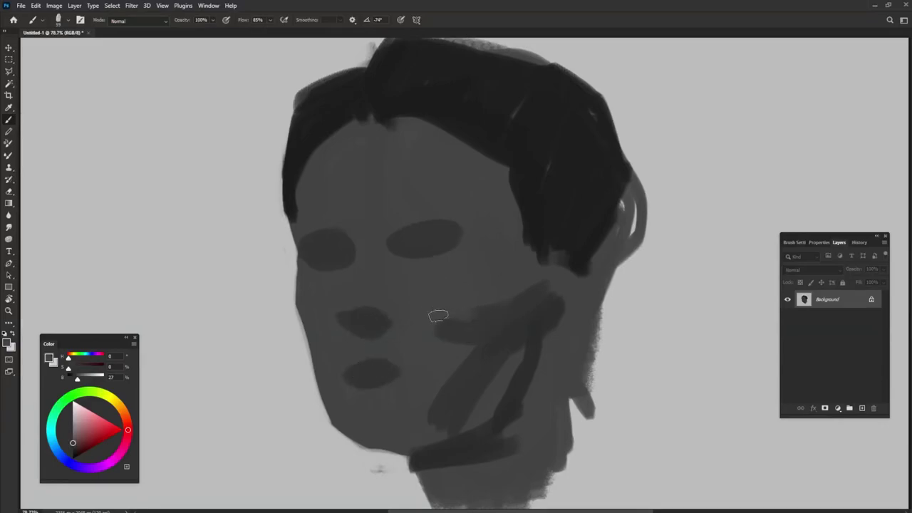
{"action": "mouse_move", "coordinate": [439, 315]}
{"action": "left_mouse_down"}
{"action": "mouse_move", "coordinate": [489, 310]}
{"action": "mouse_move", "coordinate": [456, 332]}
{"action": "left_mouse_up"}
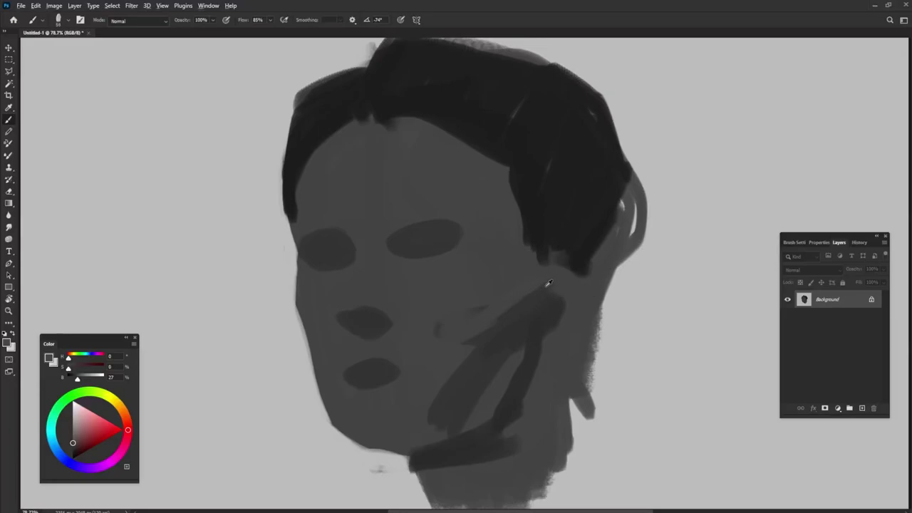
{"action": "mouse_move", "coordinate": [538, 260]}
{"action": "left_mouse_down"}
{"action": "mouse_move", "coordinate": [499, 366]}
{"action": "mouse_move", "coordinate": [470, 398]}
{"action": "left_mouse_up"}
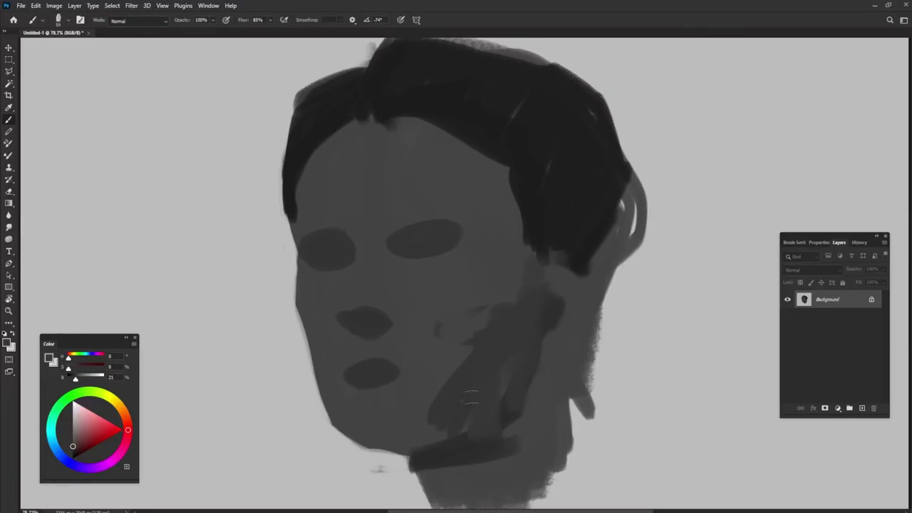
Lighten the cheek strokes, block in a dark ear below the hair and narrow it with face grey.
{"action": "left_click", "coordinate": [494, 334], "text": "alt"}
{"action": "mouse_move", "coordinate": [493, 334]}
{"action": "left_mouse_down"}
{"action": "mouse_move", "coordinate": [489, 373]}
{"action": "mouse_move", "coordinate": [427, 432]}
{"action": "mouse_move", "coordinate": [486, 293]}
{"action": "left_mouse_up"}
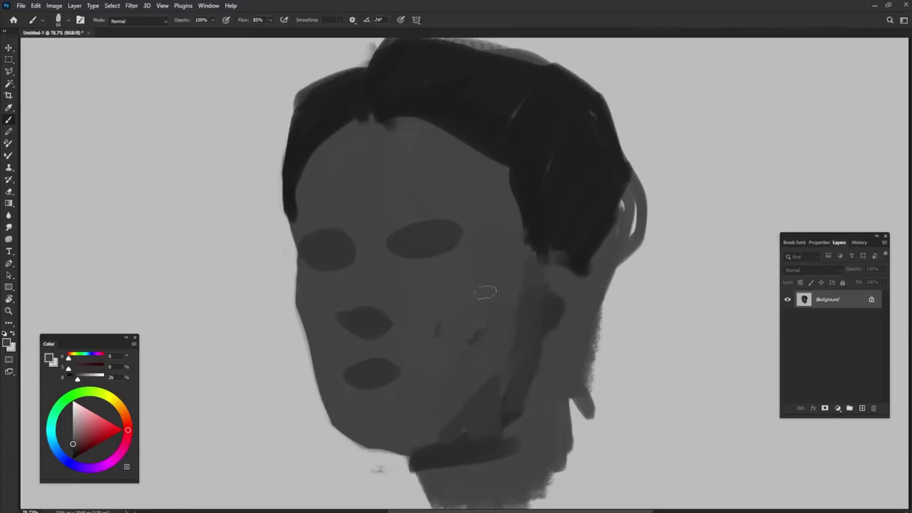
{"action": "left_click", "coordinate": [566, 242], "text": "alt"}
{"action": "mouse_move", "coordinate": [559, 293]}
{"action": "left_mouse_down"}
{"action": "mouse_move", "coordinate": [592, 285]}
{"action": "mouse_move", "coordinate": [546, 255]}
{"action": "mouse_move", "coordinate": [585, 253]}
{"action": "left_mouse_up"}
{"action": "left_click", "coordinate": [591, 285], "text": "alt"}
{"action": "mouse_move", "coordinate": [591, 285]}
{"action": "left_mouse_down"}
{"action": "mouse_move", "coordinate": [561, 261]}
{"action": "mouse_move", "coordinate": [554, 335]}
{"action": "left_mouse_up"}
{"action": "left_click", "coordinate": [518, 302], "text": "alt"}
{"action": "left_click_drag", "start_coordinate": [531, 260], "coordinate": [545, 353]}
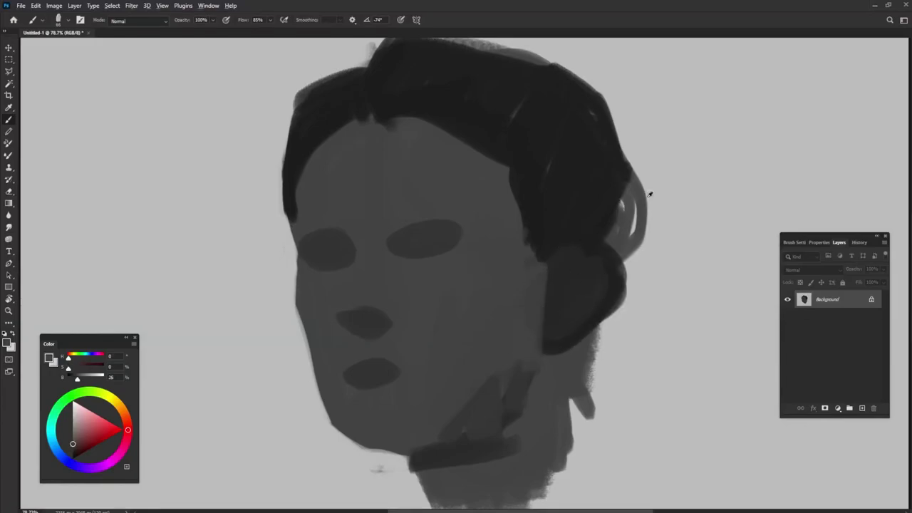
{"action": "mouse_move", "coordinate": [610, 172]}
{"action": "left_mouse_down"}
{"action": "mouse_move", "coordinate": [647, 205]}
{"action": "mouse_move", "coordinate": [611, 245]}
{"action": "left_mouse_up"}
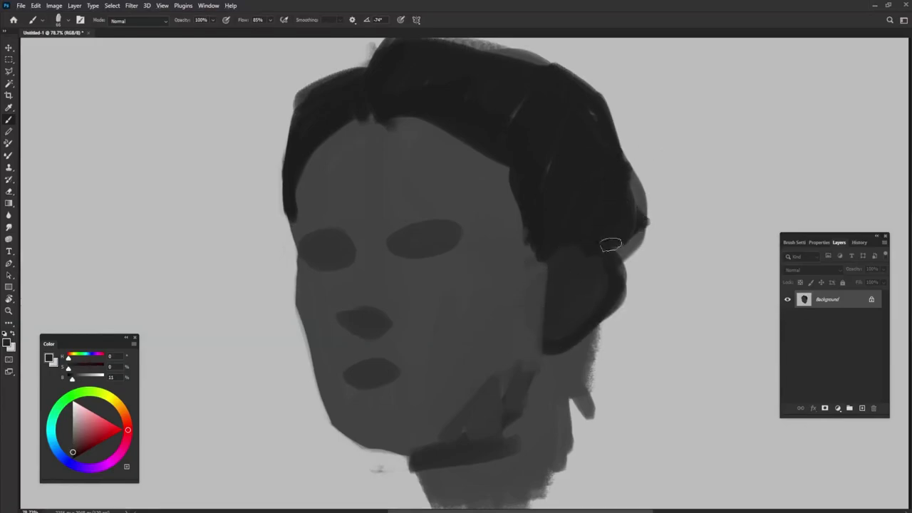
Trim the right edge of the hair, ear, jaw and neck with background grey.
{"action": "left_click", "coordinate": [638, 136], "text": "alt"}
{"action": "left_click_drag", "start_coordinate": [633, 150], "coordinate": [627, 307]}
{"action": "mouse_move", "coordinate": [618, 255]}
{"action": "left_mouse_down"}
{"action": "mouse_move", "coordinate": [627, 300]}
{"action": "mouse_move", "coordinate": [579, 371]}
{"action": "left_mouse_up"}
{"action": "mouse_move", "coordinate": [610, 317]}
{"action": "left_mouse_down"}
{"action": "mouse_move", "coordinate": [567, 392]}
{"action": "mouse_move", "coordinate": [572, 462]}
{"action": "left_mouse_up"}
{"action": "left_click_drag", "start_coordinate": [583, 419], "coordinate": [588, 365]}
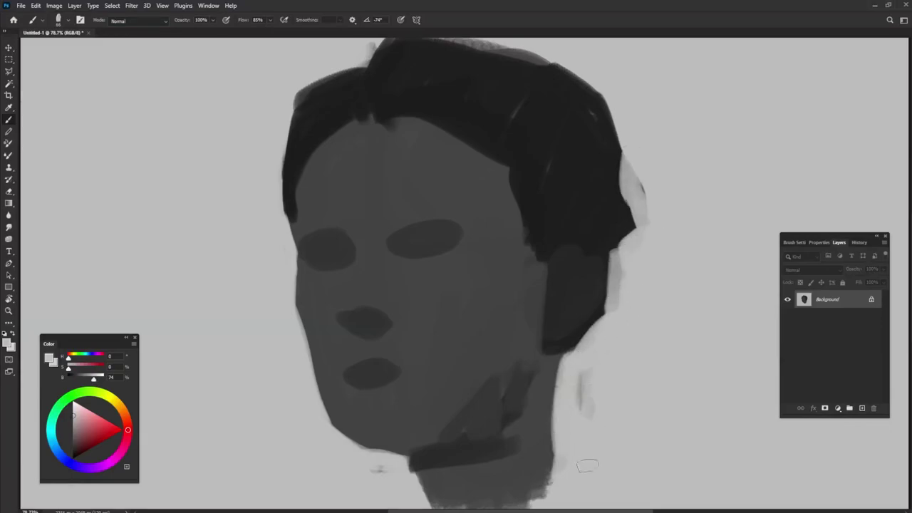
Paint a dark grey neck column and darken the lower neck and chin shadow.
{"action": "left_click", "coordinate": [513, 392], "text": "alt"}
{"action": "left_click_drag", "start_coordinate": [533, 356], "coordinate": [535, 459]}
{"action": "left_click_drag", "start_coordinate": [553, 343], "coordinate": [549, 477]}
{"action": "left_click_drag", "start_coordinate": [531, 420], "coordinate": [515, 492]}
{"action": "mouse_move", "coordinate": [504, 460]}
{"action": "left_mouse_down"}
{"action": "mouse_move", "coordinate": [510, 492]}
{"action": "mouse_move", "coordinate": [424, 482]}
{"action": "mouse_move", "coordinate": [513, 499]}
{"action": "left_mouse_up"}
{"action": "left_click_drag", "start_coordinate": [563, 381], "coordinate": [567, 432]}
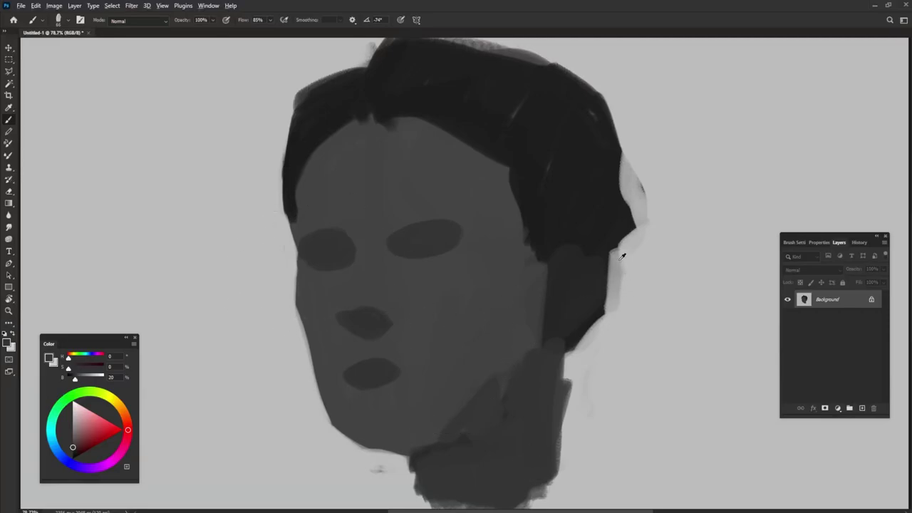
{"action": "left_click", "coordinate": [565, 285], "text": "alt"}
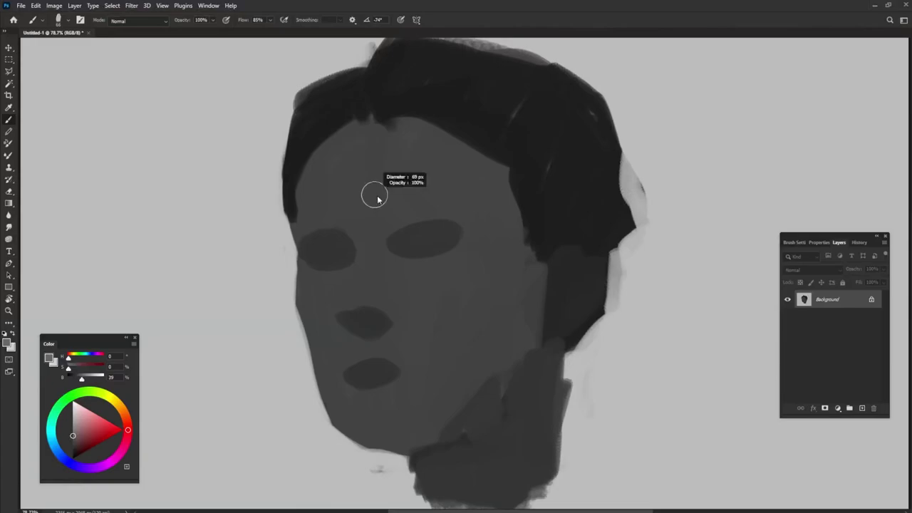
At 90% brush opacity, paint lighter grey strokes widening across the forehead.
{"action": "key", "text": "9"}
{"action": "left_click_drag", "start_coordinate": [355, 139], "coordinate": [355, 179]}
{"action": "left_click", "coordinate": [359, 173], "text": "alt"}
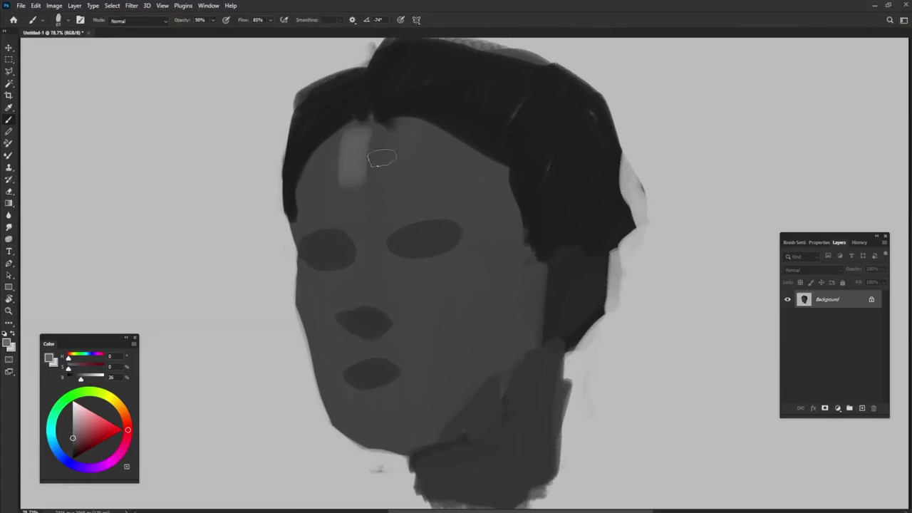
{"action": "mouse_move", "coordinate": [367, 134]}
{"action": "left_mouse_down"}
{"action": "mouse_move", "coordinate": [372, 227]}
{"action": "mouse_move", "coordinate": [341, 229]}
{"action": "left_mouse_up"}
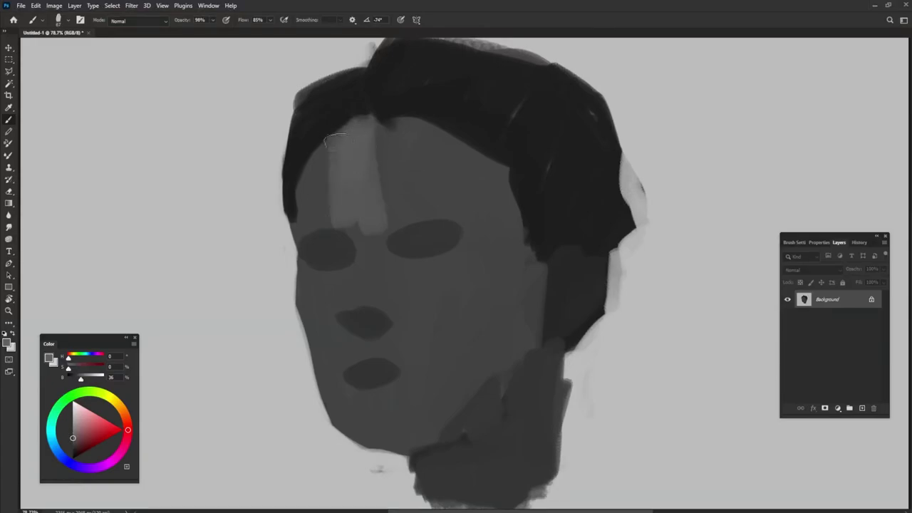
{"action": "left_click_drag", "start_coordinate": [325, 135], "coordinate": [312, 218]}
{"action": "mouse_move", "coordinate": [392, 214]}
{"action": "left_mouse_down"}
{"action": "mouse_move", "coordinate": [398, 134]}
{"action": "mouse_move", "coordinate": [412, 175]}
{"action": "left_mouse_up"}
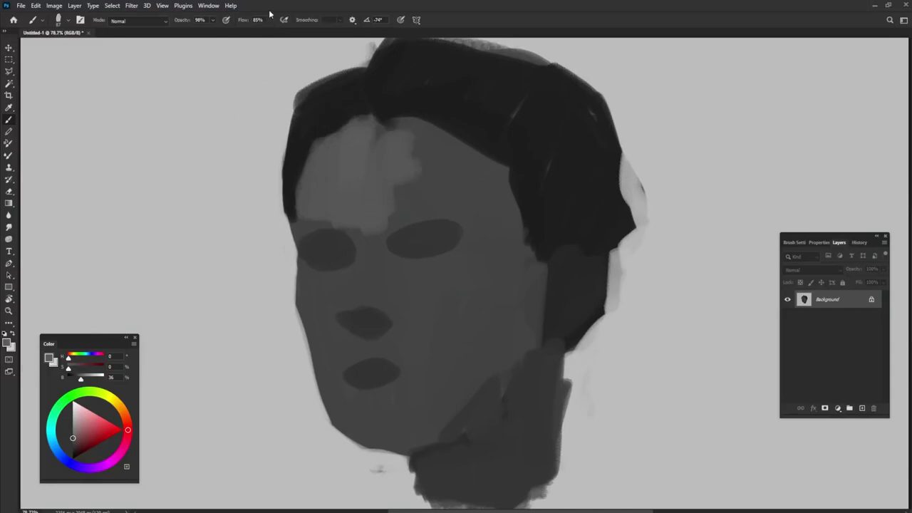
Lower the brush flow to 17% and softly lighten the right-centre forehead.
{"action": "left_click", "coordinate": [212, 20]}
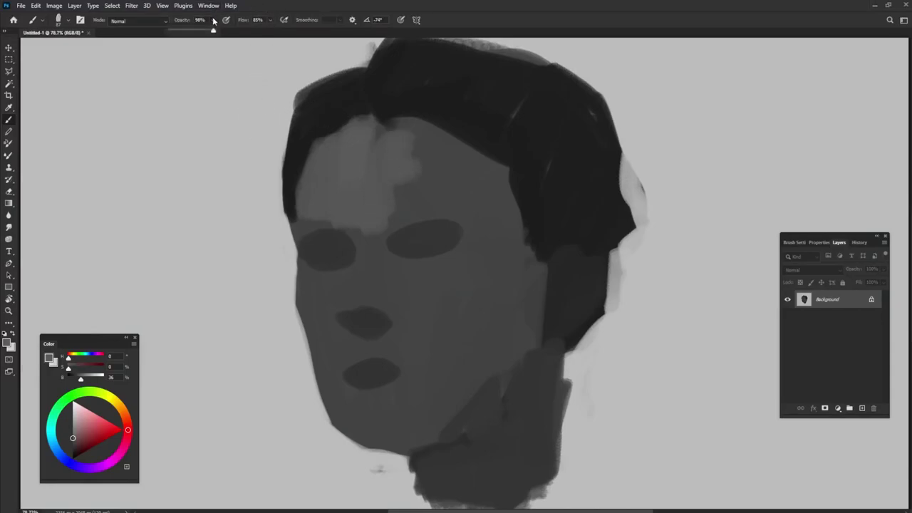
{"action": "left_click", "coordinate": [270, 20]}
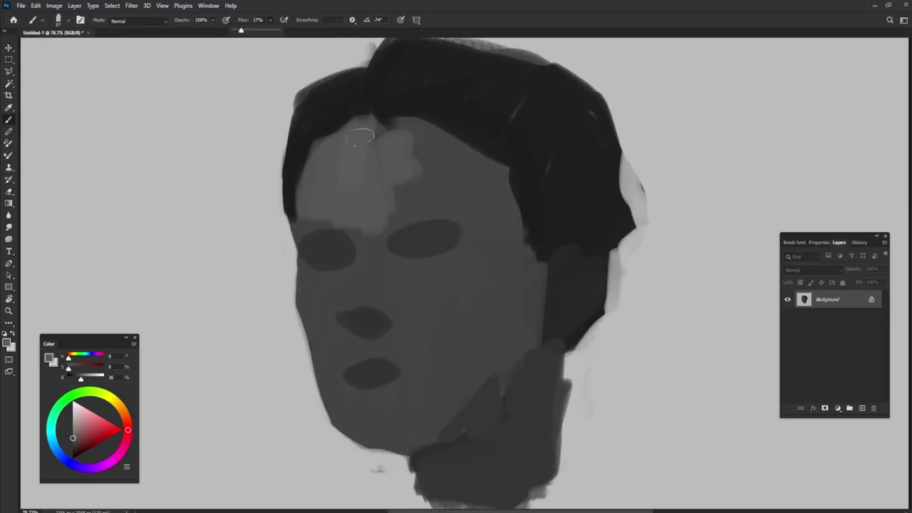
{"action": "mouse_move", "coordinate": [361, 136]}
{"action": "left_mouse_down"}
{"action": "mouse_move", "coordinate": [379, 188]}
{"action": "mouse_move", "coordinate": [428, 196]}
{"action": "mouse_move", "coordinate": [436, 173]}
{"action": "left_mouse_up"}
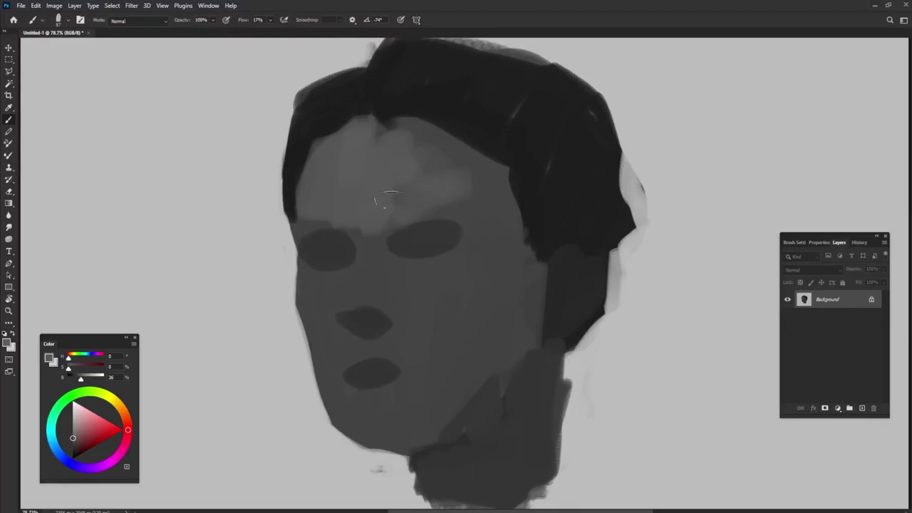
{"action": "left_click", "coordinate": [445, 89], "text": "alt"}
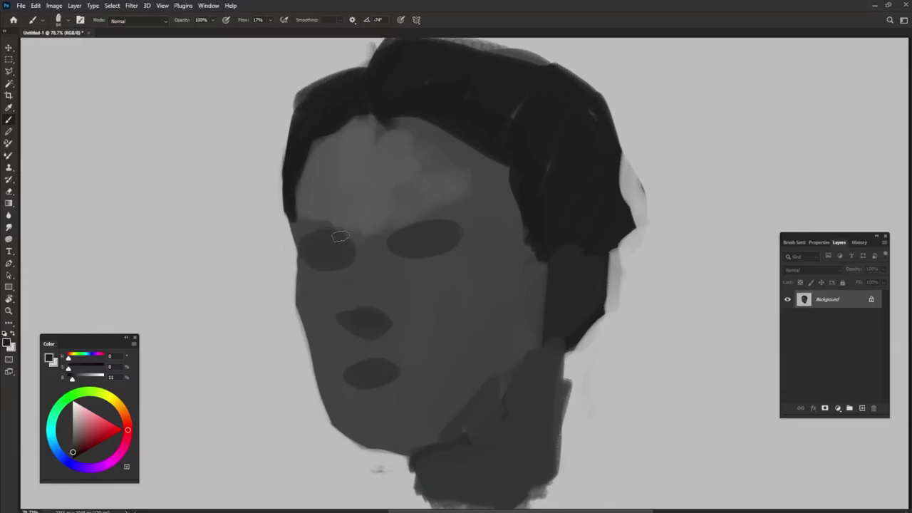
Paint dark eyebrows over both eyes and lighten the nose bridge with mid skin grey.
{"action": "left_click_drag", "start_coordinate": [299, 249], "coordinate": [324, 233]}
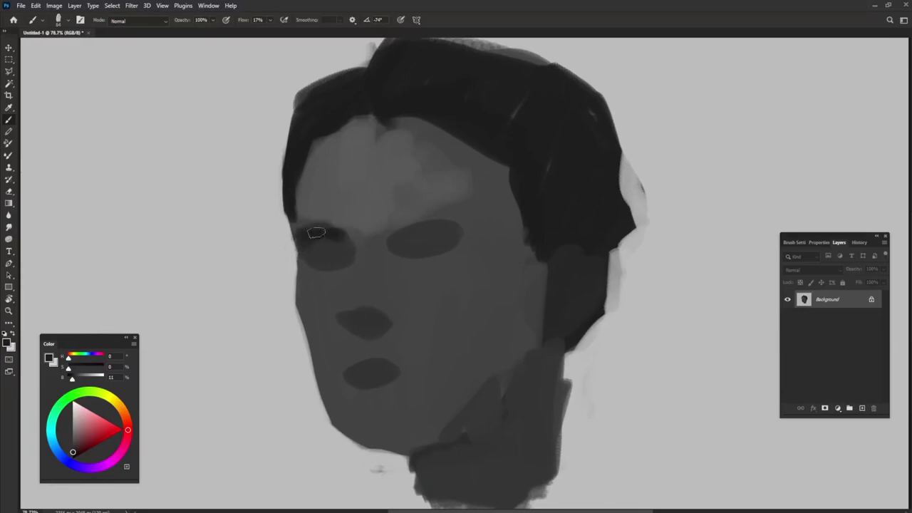
{"action": "left_click", "coordinate": [348, 207], "text": "alt"}
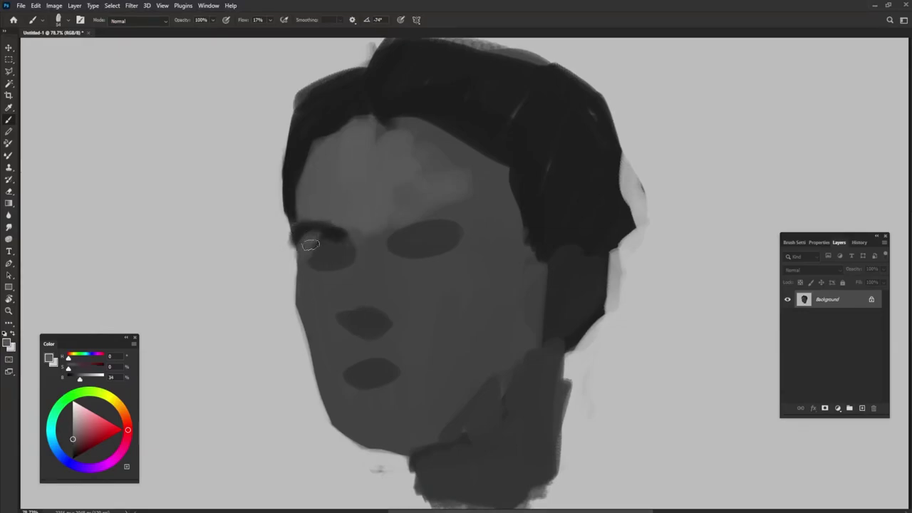
{"action": "left_click", "coordinate": [332, 226], "text": "alt"}
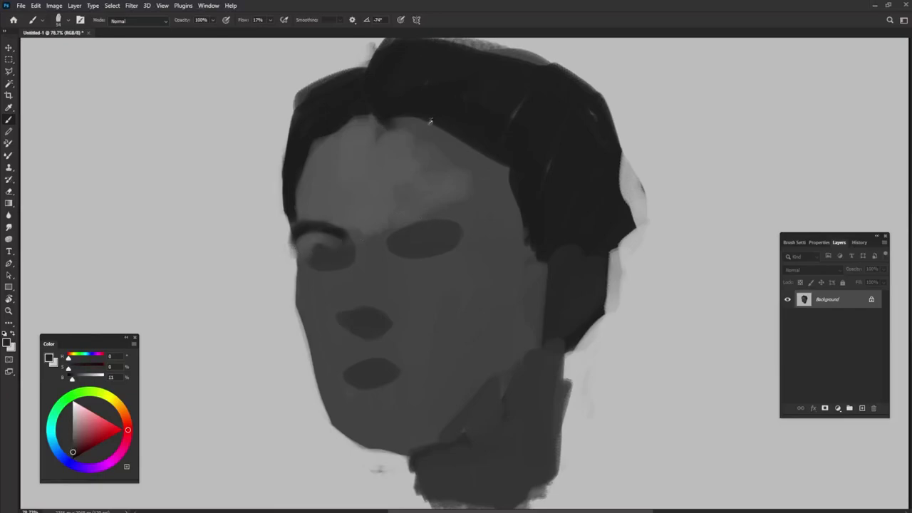
{"action": "left_click_drag", "start_coordinate": [428, 222], "coordinate": [448, 225]}
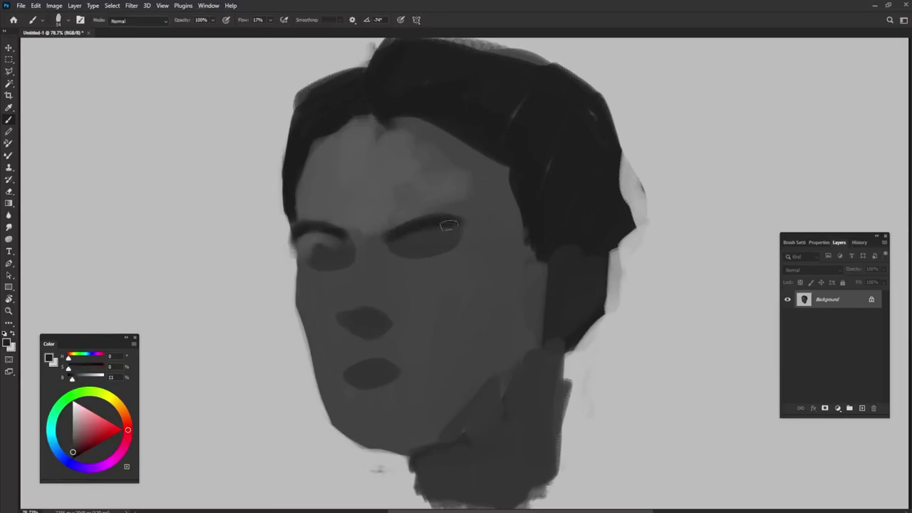
{"action": "left_click", "coordinate": [363, 227], "text": "alt"}
{"action": "mouse_move", "coordinate": [374, 235]}
{"action": "left_mouse_down"}
{"action": "mouse_move", "coordinate": [351, 249]}
{"action": "mouse_move", "coordinate": [346, 269]}
{"action": "mouse_move", "coordinate": [371, 281]}
{"action": "left_mouse_up"}
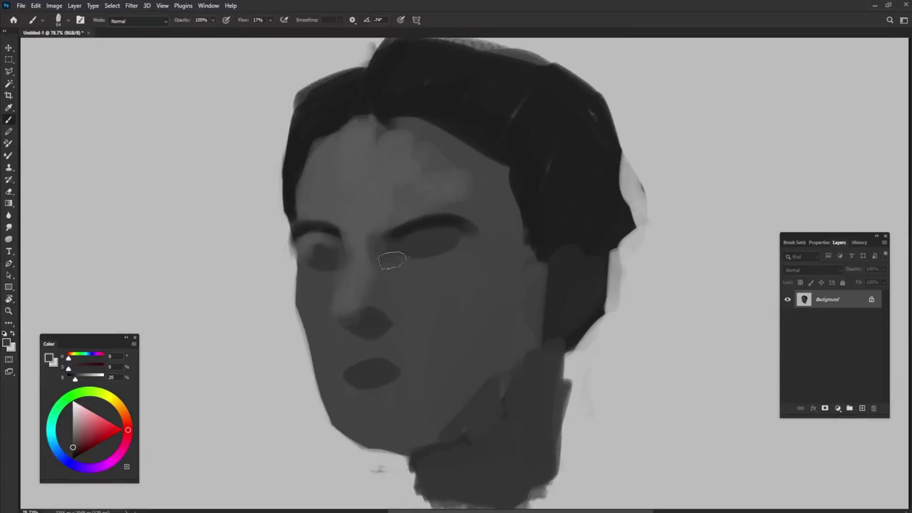
Paint a dark shadow under the nose and a light highlight on the nose tip.
{"action": "left_click", "coordinate": [436, 82], "text": "alt"}
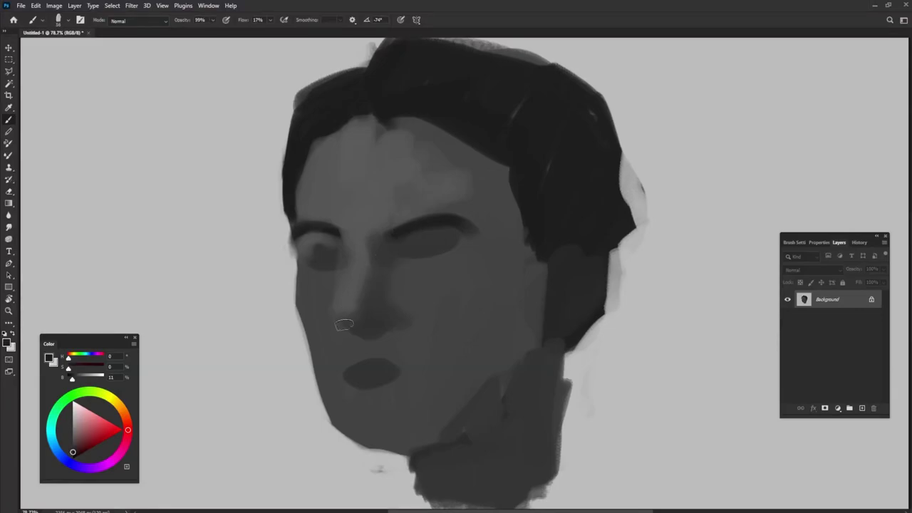
{"action": "mouse_move", "coordinate": [332, 315]}
{"action": "left_mouse_down"}
{"action": "mouse_move", "coordinate": [366, 321]}
{"action": "mouse_move", "coordinate": [377, 311]}
{"action": "mouse_move", "coordinate": [369, 322]}
{"action": "mouse_move", "coordinate": [384, 299]}
{"action": "left_mouse_up"}
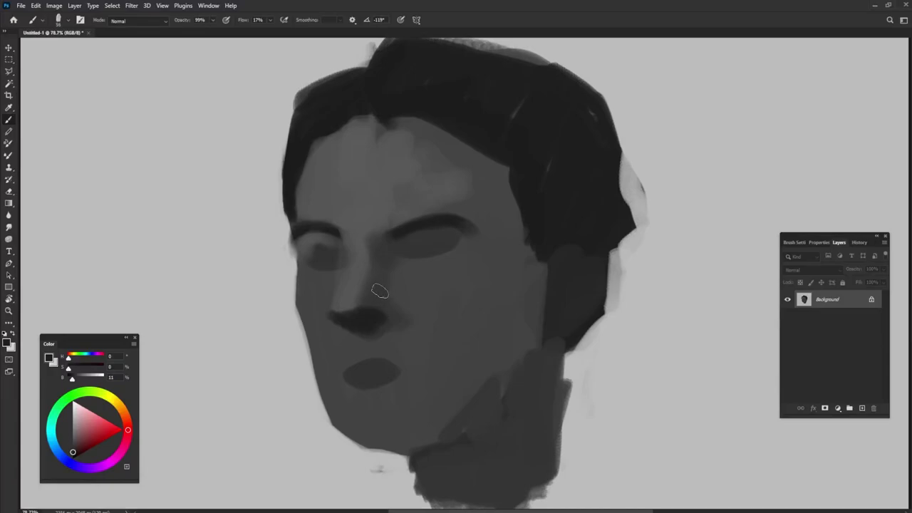
{"action": "left_click", "coordinate": [375, 279], "text": "alt"}
{"action": "left_click", "coordinate": [350, 288], "text": "alt"}
{"action": "left_click", "coordinate": [248, 419], "text": "alt"}
{"action": "mouse_move", "coordinate": [349, 296]}
{"action": "left_mouse_down"}
{"action": "mouse_move", "coordinate": [339, 305]}
{"action": "mouse_move", "coordinate": [360, 299]}
{"action": "mouse_move", "coordinate": [357, 233]}
{"action": "left_mouse_up"}
Sample mid greys and repaint the eye-socket shadows on both sides of the face.
{"action": "left_click", "coordinate": [350, 304], "text": "alt"}
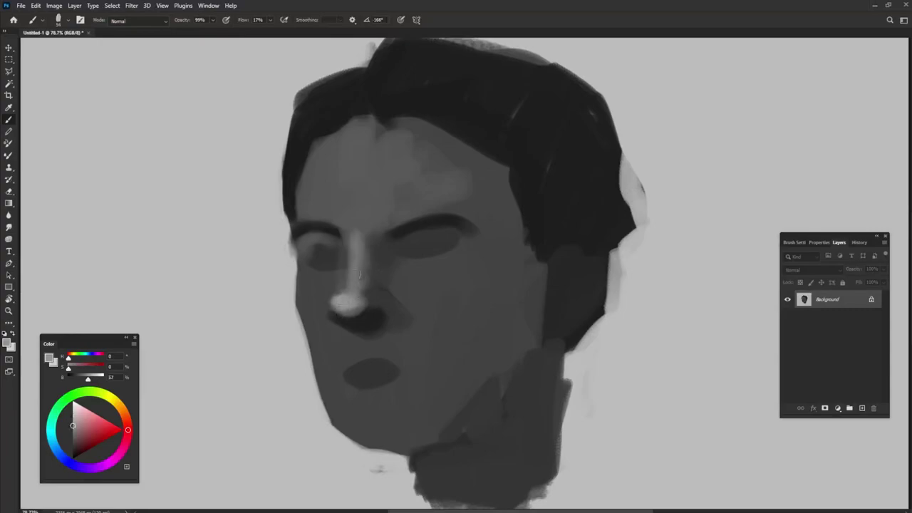
{"action": "left_click", "coordinate": [355, 267], "text": "alt"}
{"action": "left_click", "coordinate": [322, 274], "text": "alt"}
{"action": "left_click_drag", "start_coordinate": [307, 256], "coordinate": [335, 260]}
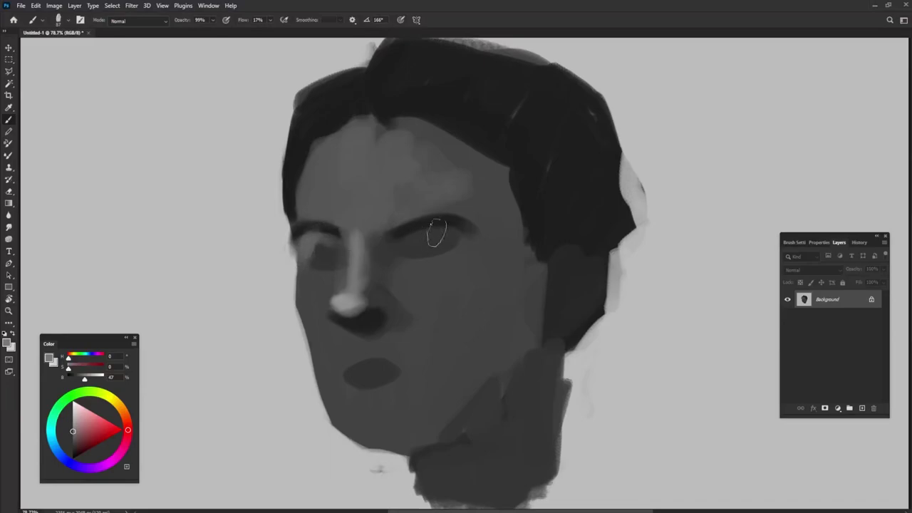
{"action": "mouse_move", "coordinate": [431, 228]}
{"action": "left_mouse_down"}
{"action": "mouse_move", "coordinate": [464, 246]}
{"action": "mouse_move", "coordinate": [451, 253]}
{"action": "mouse_move", "coordinate": [392, 243]}
{"action": "mouse_move", "coordinate": [456, 258]}
{"action": "left_mouse_up"}
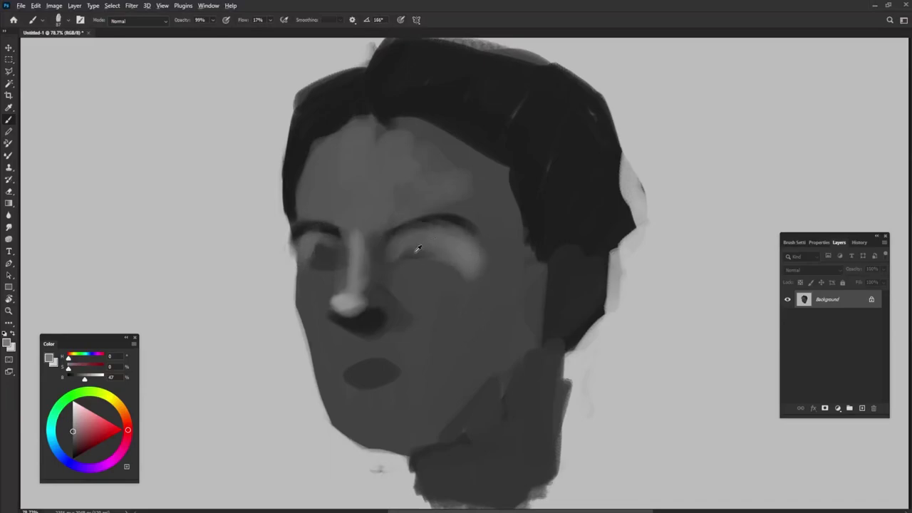
Paint a dark socket around the right eye and shade down the left cheek and jaw.
{"action": "left_click", "coordinate": [448, 218], "text": "alt"}
{"action": "mouse_move", "coordinate": [402, 258]}
{"action": "left_mouse_down"}
{"action": "mouse_move", "coordinate": [418, 254]}
{"action": "mouse_move", "coordinate": [407, 258]}
{"action": "left_mouse_up"}
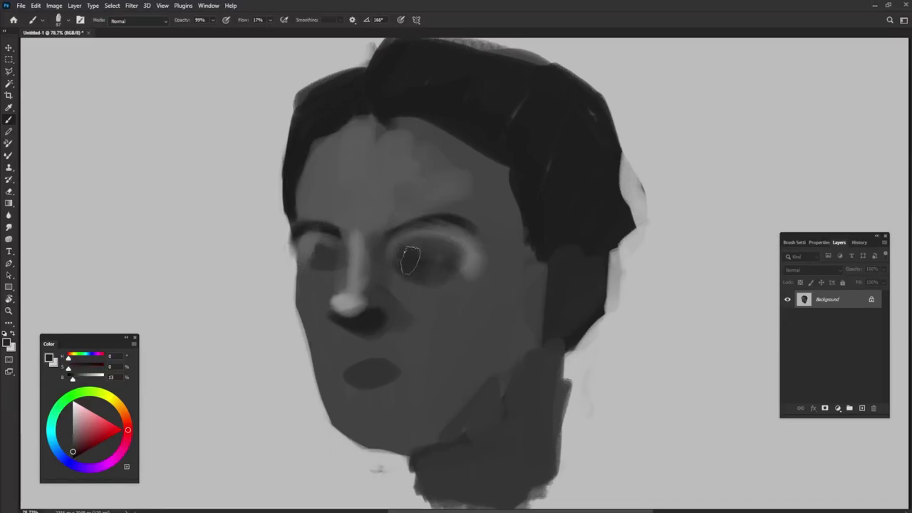
{"action": "mouse_move", "coordinate": [314, 264]}
{"action": "left_mouse_down"}
{"action": "mouse_move", "coordinate": [329, 274]}
{"action": "mouse_move", "coordinate": [306, 303]}
{"action": "mouse_move", "coordinate": [338, 363]}
{"action": "left_mouse_up"}
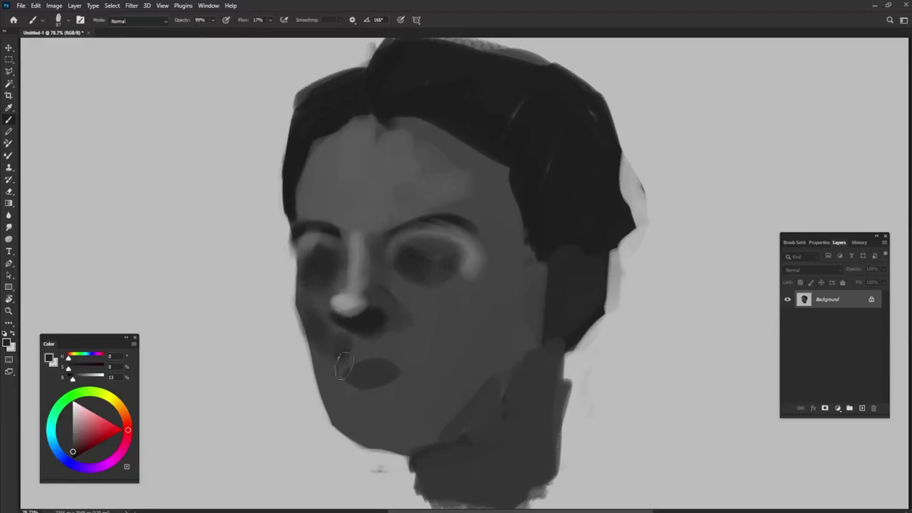
{"action": "left_click_drag", "start_coordinate": [312, 320], "coordinate": [332, 424]}
Lighten the left cheek beside the nose, the mouth area, and the right cheek down to the chin.
{"action": "left_click", "coordinate": [314, 328], "text": "alt"}
{"action": "left_click", "coordinate": [346, 301], "text": "alt"}
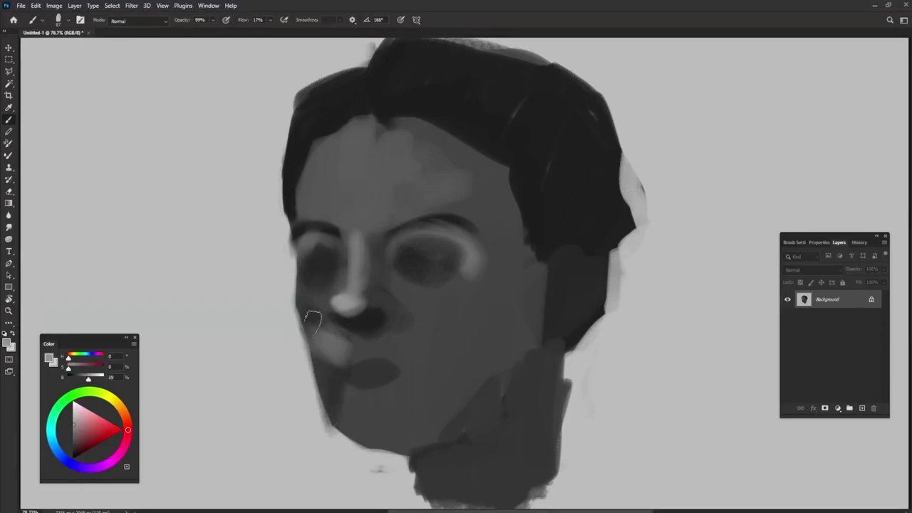
{"action": "mouse_move", "coordinate": [307, 319]}
{"action": "left_mouse_down"}
{"action": "mouse_move", "coordinate": [349, 360]}
{"action": "mouse_move", "coordinate": [354, 349]}
{"action": "mouse_move", "coordinate": [392, 353]}
{"action": "left_mouse_up"}
{"action": "mouse_move", "coordinate": [347, 335]}
{"action": "left_mouse_down"}
{"action": "mouse_move", "coordinate": [396, 360]}
{"action": "mouse_move", "coordinate": [427, 281]}
{"action": "mouse_move", "coordinate": [435, 351]}
{"action": "mouse_move", "coordinate": [410, 417]}
{"action": "left_mouse_up"}
{"action": "left_click_drag", "start_coordinate": [459, 353], "coordinate": [378, 421]}
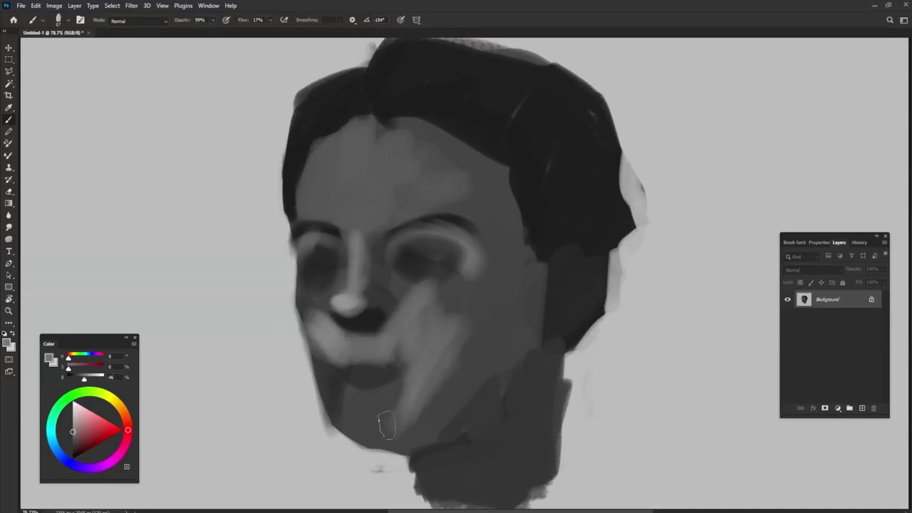
{"action": "mouse_move", "coordinate": [348, 385]}
{"action": "left_mouse_down"}
{"action": "mouse_move", "coordinate": [347, 373]}
{"action": "mouse_move", "coordinate": [407, 365]}
{"action": "left_mouse_up"}
Darken the open mouth, lighten the upper lip, and darken the lip band across the mouth.
{"action": "left_click", "coordinate": [380, 313], "text": "alt"}
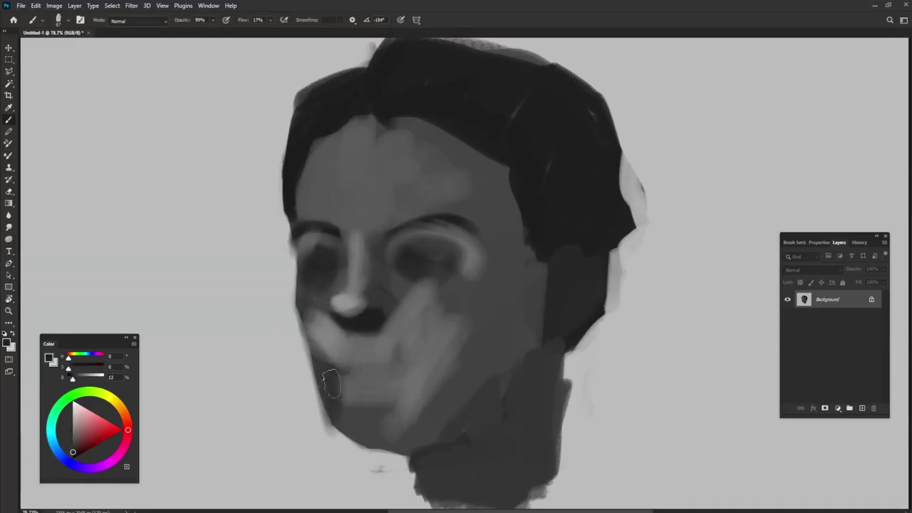
{"action": "left_click_drag", "start_coordinate": [324, 378], "coordinate": [392, 389]}
{"action": "left_click_drag", "start_coordinate": [335, 364], "coordinate": [385, 355]}
{"action": "left_click", "coordinate": [387, 347], "text": "alt"}
{"action": "left_click_drag", "start_coordinate": [328, 385], "coordinate": [375, 342]}
{"action": "left_click", "coordinate": [373, 317], "text": "alt"}
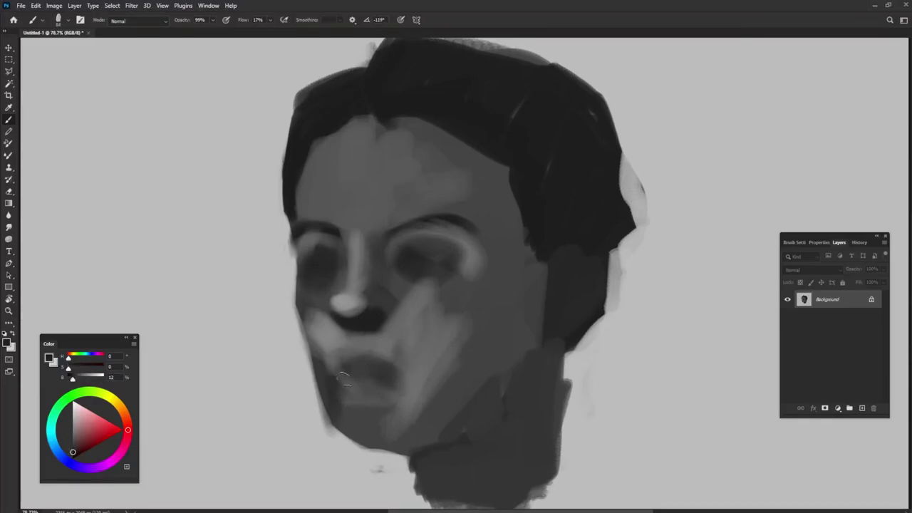
{"action": "mouse_move", "coordinate": [366, 376]}
{"action": "left_mouse_down"}
{"action": "mouse_move", "coordinate": [381, 362]}
{"action": "mouse_move", "coordinate": [337, 369]}
{"action": "mouse_move", "coordinate": [330, 360]}
{"action": "mouse_move", "coordinate": [384, 367]}
{"action": "mouse_move", "coordinate": [369, 353]}
{"action": "mouse_move", "coordinate": [393, 368]}
{"action": "mouse_move", "coordinate": [368, 349]}
{"action": "mouse_move", "coordinate": [353, 375]}
{"action": "left_mouse_up"}
Pick up a near-black tone and darken the mouth's lower opening.
{"action": "left_click", "coordinate": [353, 358], "text": "alt"}
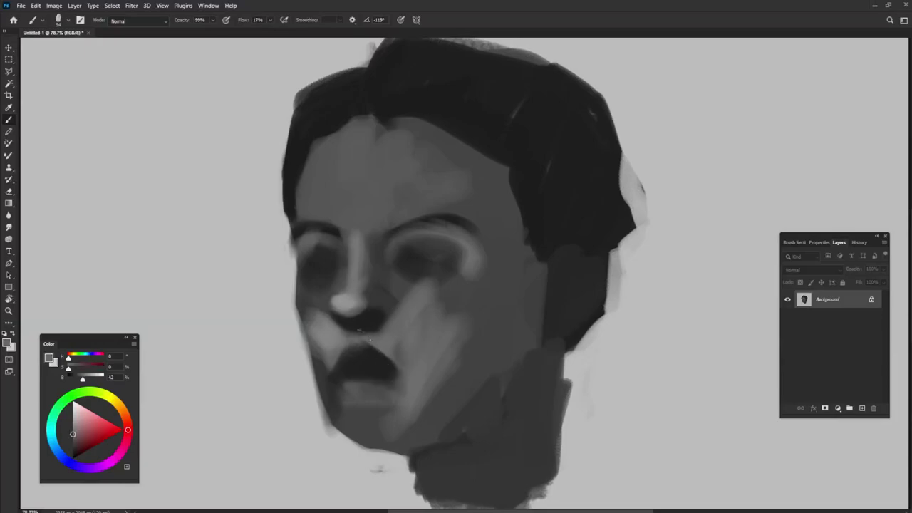
{"action": "left_click", "coordinate": [365, 385], "text": "alt"}
{"action": "left_click", "coordinate": [366, 360], "text": "alt"}
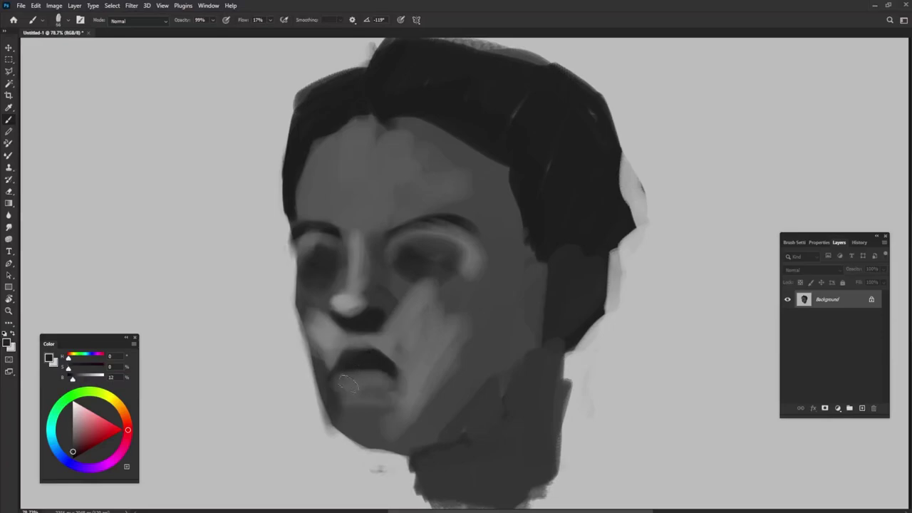
{"action": "mouse_move", "coordinate": [341, 376]}
{"action": "left_mouse_down"}
{"action": "mouse_move", "coordinate": [374, 390]}
{"action": "mouse_move", "coordinate": [387, 377]}
{"action": "left_mouse_up"}
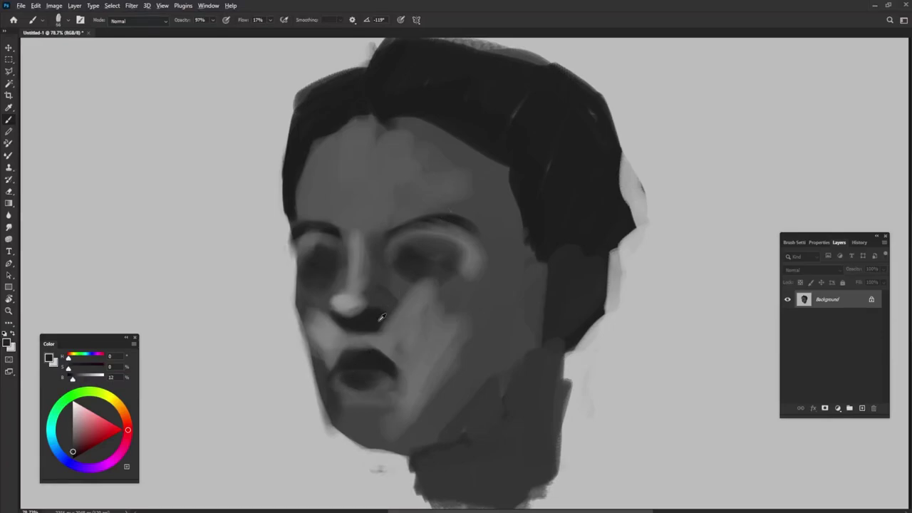
Sample a mid cheek grey and paint a faint stroke beside the nose.
{"action": "left_click", "coordinate": [362, 300], "text": "alt"}
{"action": "left_click", "coordinate": [317, 311], "text": "alt"}
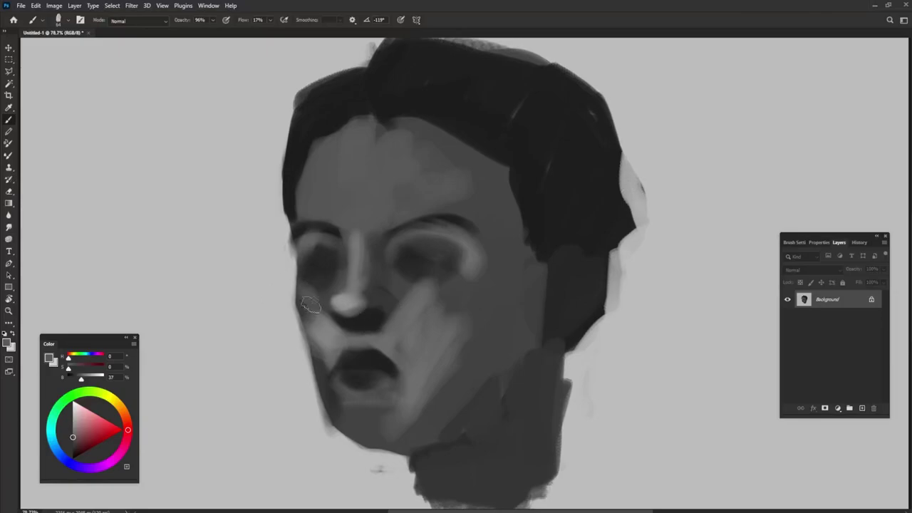
{"action": "left_click_drag", "start_coordinate": [327, 279], "coordinate": [336, 269]}
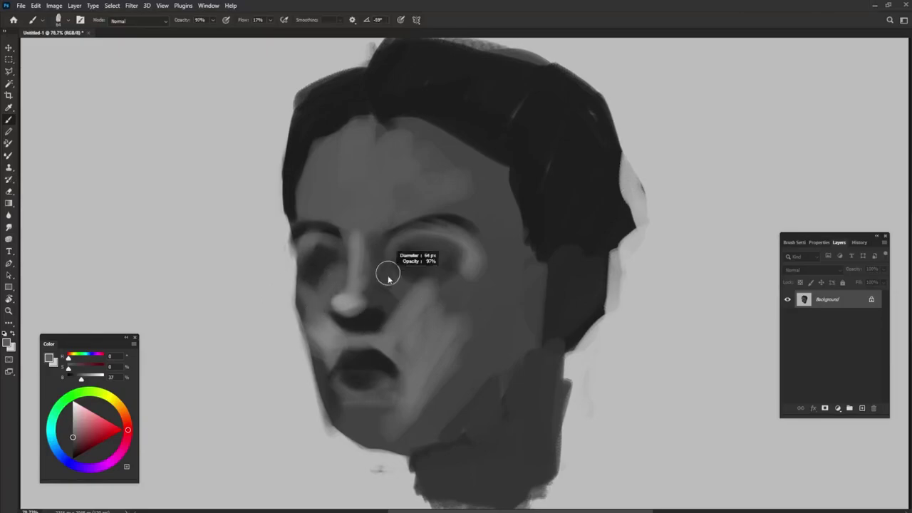
Sample near-black from the nostril shadow and darken the area below the nostril.
{"action": "left_click", "coordinate": [350, 298], "text": "alt"}
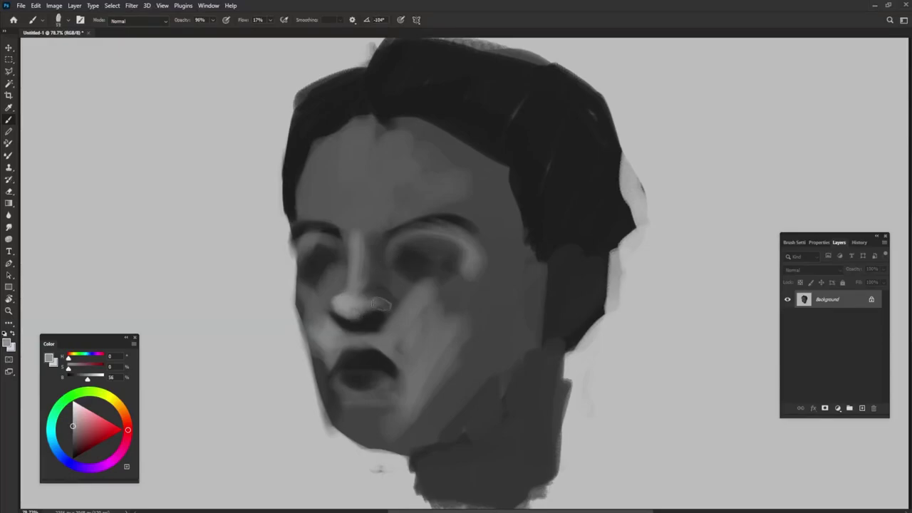
{"action": "left_click", "coordinate": [382, 318], "text": "alt"}
{"action": "left_click", "coordinate": [366, 322], "text": "alt"}
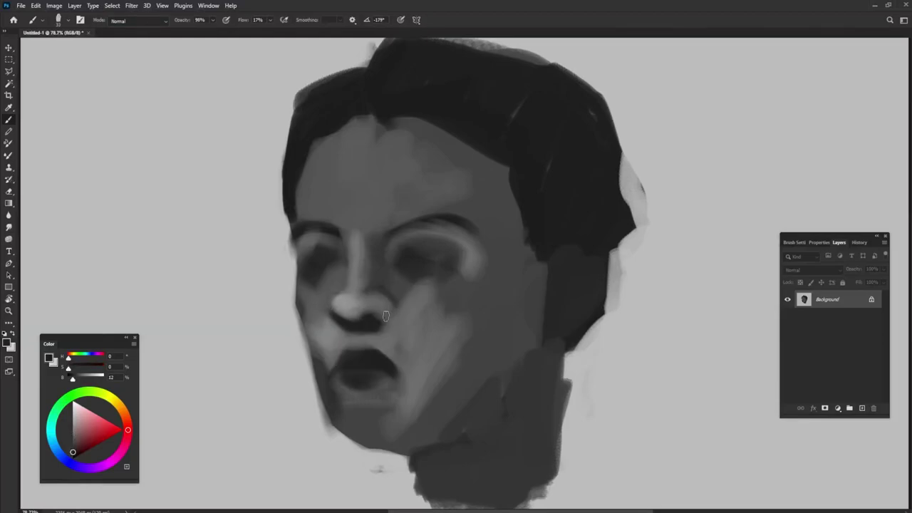
{"action": "left_click", "coordinate": [376, 326], "text": "alt"}
{"action": "left_click_drag", "start_coordinate": [385, 314], "coordinate": [388, 313]}
Pick up the dark nostril tone and deepen the nostril shadow.
{"action": "left_click", "coordinate": [366, 299], "text": "alt"}
{"action": "left_click", "coordinate": [375, 317], "text": "alt"}
{"action": "left_click", "coordinate": [358, 338], "text": "alt"}
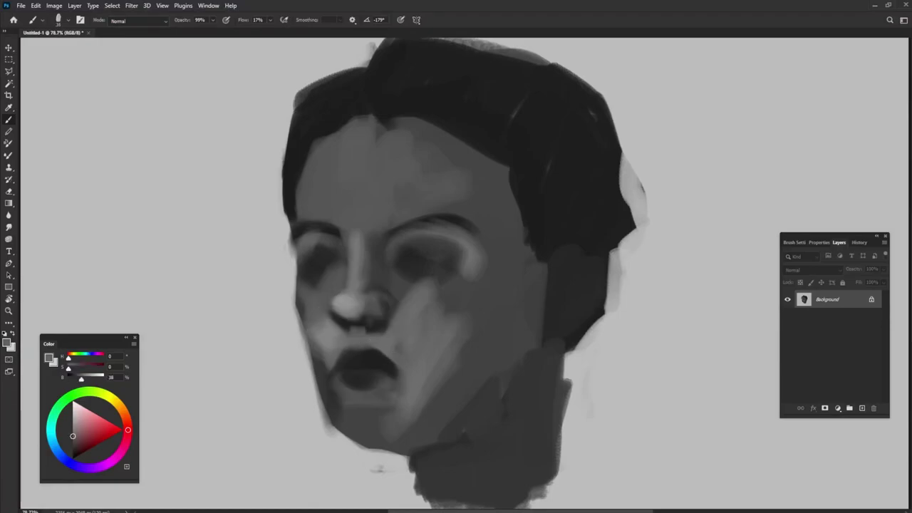
{"action": "left_click", "coordinate": [378, 322], "text": "alt"}
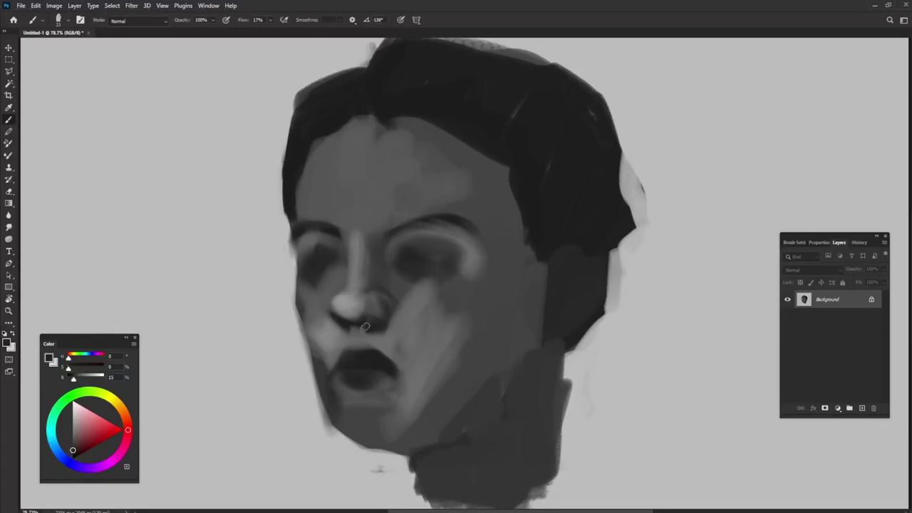
{"action": "left_click_drag", "start_coordinate": [365, 326], "coordinate": [351, 325]}
Darken the left side of the nose and brush a lighter ring around the left eye socket.
{"action": "mouse_move", "coordinate": [337, 291]}
{"action": "left_mouse_down"}
{"action": "mouse_move", "coordinate": [328, 311]}
{"action": "mouse_move", "coordinate": [353, 251]}
{"action": "mouse_move", "coordinate": [345, 235]}
{"action": "left_mouse_up"}
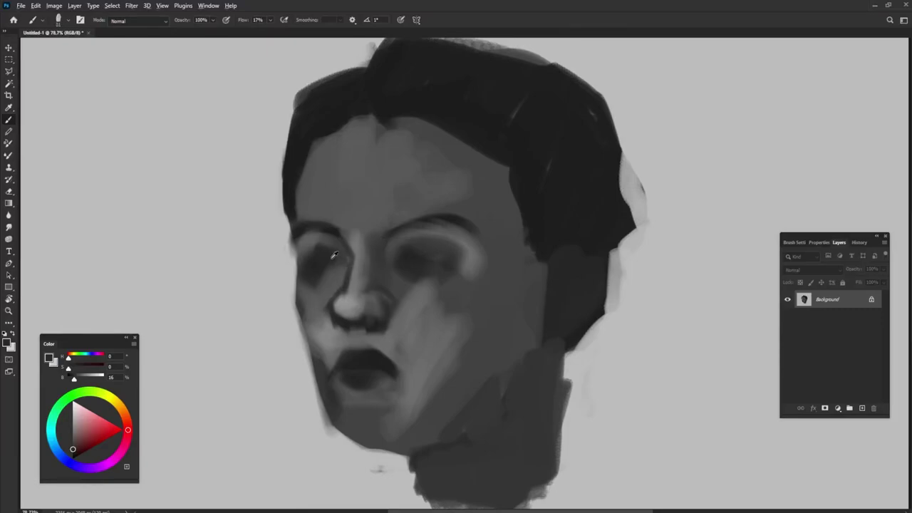
{"action": "left_click", "coordinate": [345, 301], "text": "alt"}
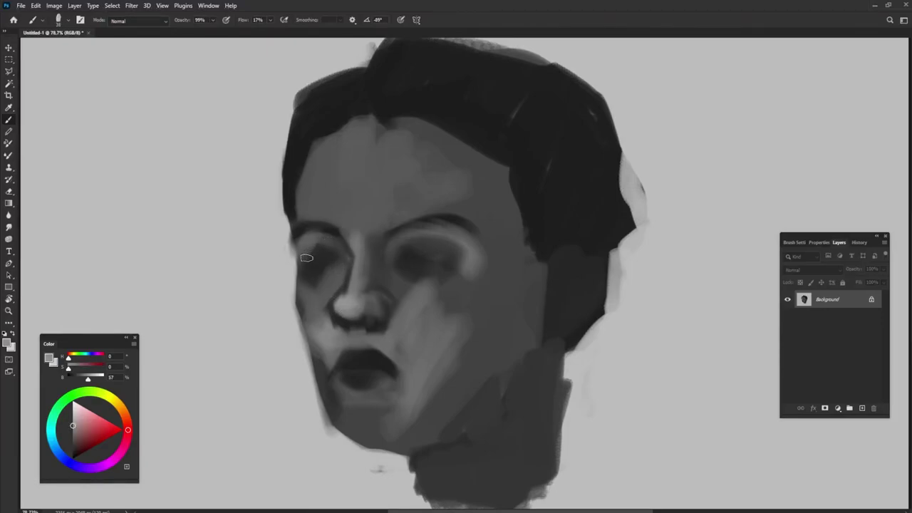
{"action": "left_click", "coordinate": [319, 261], "text": "alt"}
{"action": "left_click", "coordinate": [322, 250], "text": "alt"}
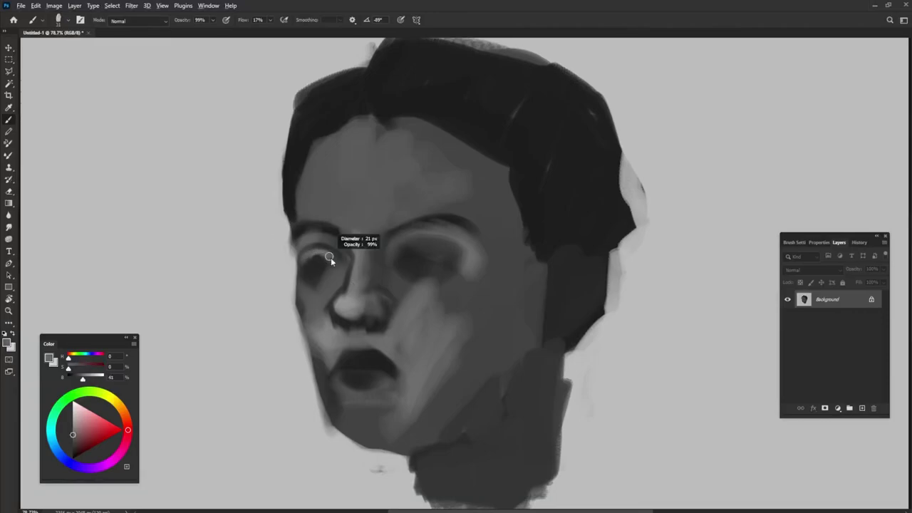
{"action": "left_click", "coordinate": [316, 259], "text": "alt"}
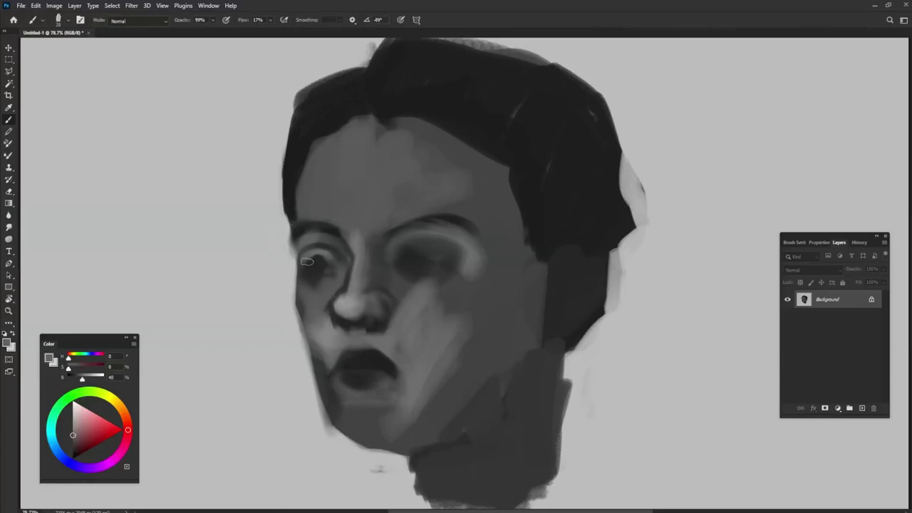
{"action": "left_click_drag", "start_coordinate": [307, 261], "coordinate": [334, 288]}
Deepen the shadows around the left eye socket and add a light highlight on the iris.
{"action": "left_click", "coordinate": [357, 317], "text": "alt"}
{"action": "mouse_move", "coordinate": [300, 269]}
{"action": "left_mouse_down"}
{"action": "mouse_move", "coordinate": [324, 258]}
{"action": "mouse_move", "coordinate": [332, 275]}
{"action": "left_mouse_up"}
{"action": "left_click", "coordinate": [361, 308], "text": "alt"}
{"action": "left_click", "coordinate": [71, 420]}
{"action": "left_click_drag", "start_coordinate": [313, 267], "coordinate": [322, 268]}
Sample the dark nostril tone, set brush opacity to about 98%, and sample the eye shadow tone.
{"action": "left_click", "coordinate": [347, 316], "text": "alt"}
{"action": "key", "text": "9"}
{"action": "key", "text": "8"}
{"action": "left_click", "coordinate": [413, 257], "text": "alt"}
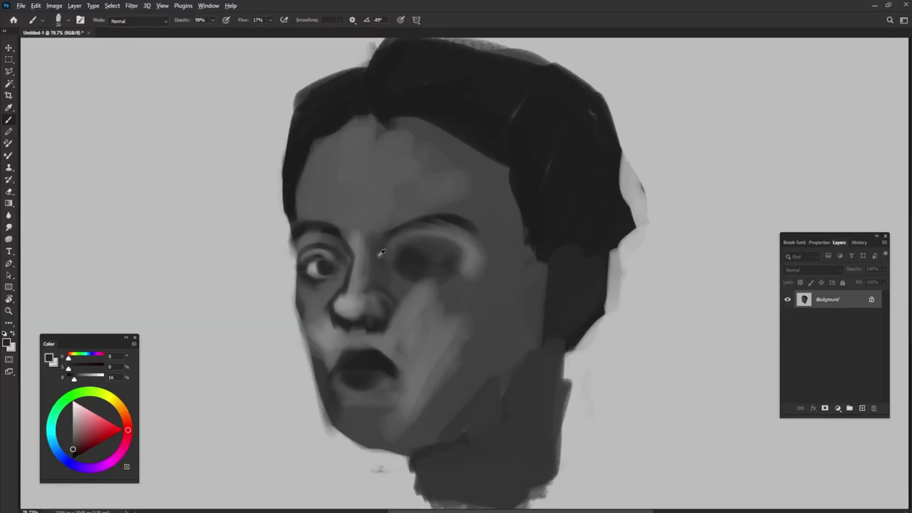
Rotate the brush tip and darken both eyebrows with the near-black of the hair.
{"action": "left_click", "coordinate": [354, 275], "text": "alt"}
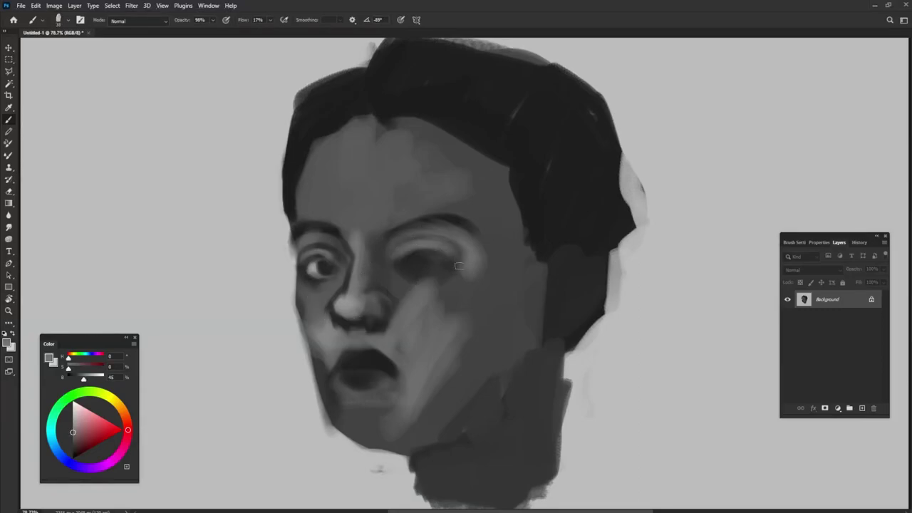
{"action": "left_click", "coordinate": [445, 262], "text": "alt"}
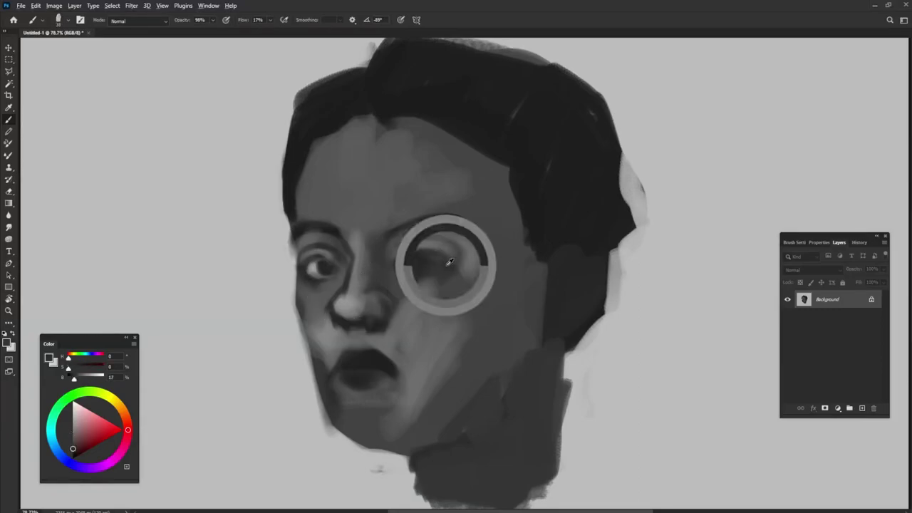
{"action": "left_click", "coordinate": [473, 119], "text": "alt"}
{"action": "key", "text": "shift+Left"}
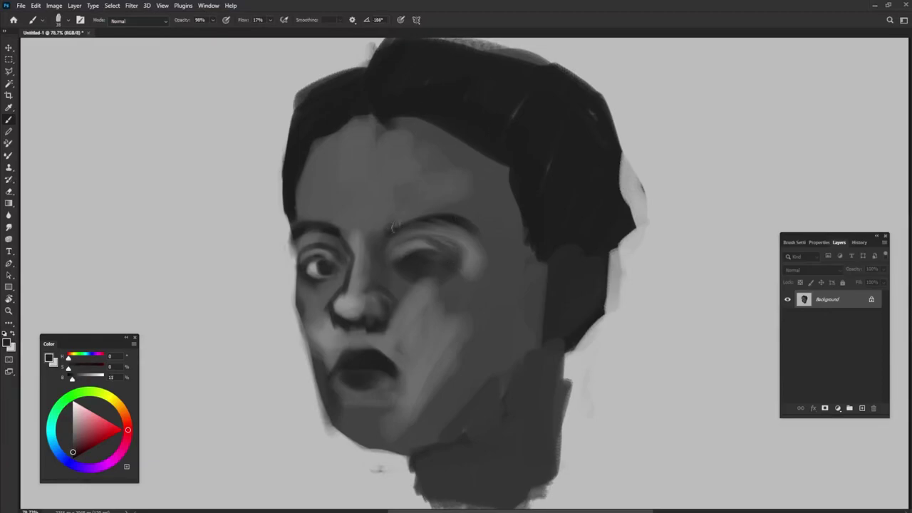
{"action": "left_click_drag", "start_coordinate": [394, 227], "coordinate": [466, 231]}
{"action": "key", "text": "shift+Left"}
{"action": "key", "text": "shift+Left"}
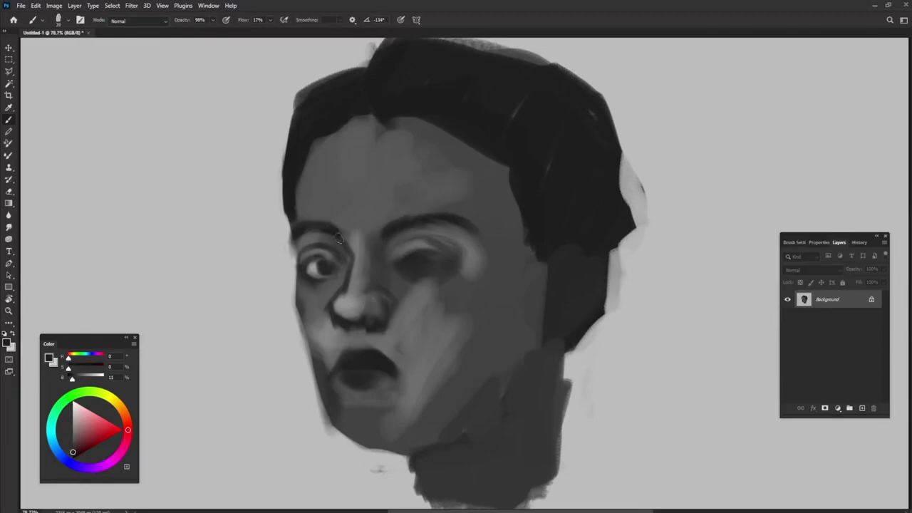
{"action": "left_click_drag", "start_coordinate": [332, 235], "coordinate": [315, 229]}
{"action": "key", "text": "shift+Left"}
{"action": "key", "text": "shift+Left"}
{"action": "key", "text": "shift+Left"}
Paint a pale eyelid over the right eye and a dark lid line across it.
{"action": "left_click", "coordinate": [416, 305], "text": "alt"}
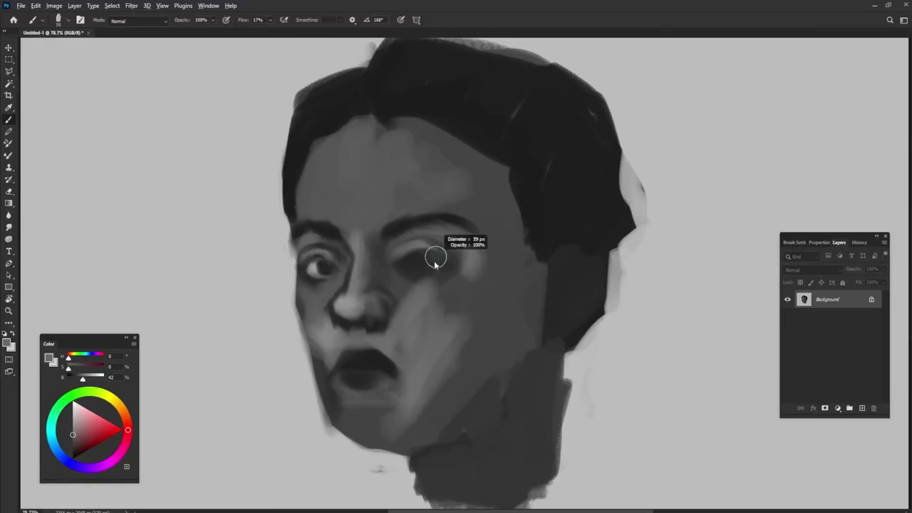
{"action": "key", "text": "shift+Left"}
{"action": "key", "text": "shift+Left"}
{"action": "key", "text": "shift+Left"}
{"action": "left_click_drag", "start_coordinate": [421, 266], "coordinate": [450, 265]}
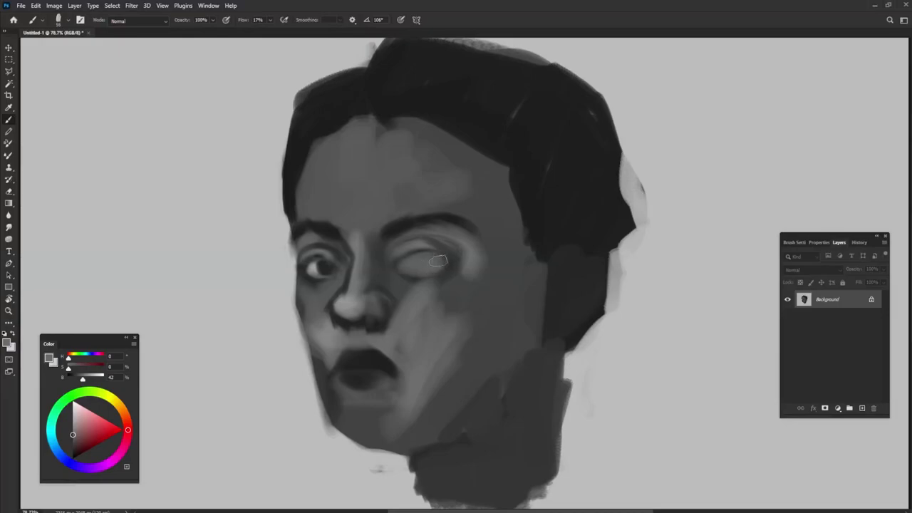
{"action": "left_click", "coordinate": [520, 178], "text": "alt"}
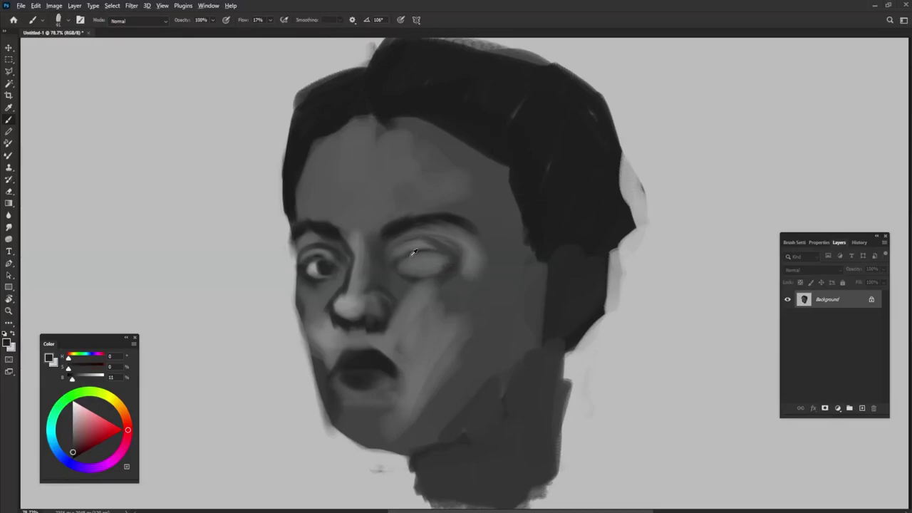
{"action": "mouse_move", "coordinate": [395, 265]}
{"action": "left_mouse_down"}
{"action": "mouse_move", "coordinate": [430, 251]}
{"action": "mouse_move", "coordinate": [456, 266]}
{"action": "left_mouse_up"}
Enlarge the brush, darken the right iris and pupil, and lighten the eye white.
{"action": "left_click", "coordinate": [280, 252], "text": "alt"}
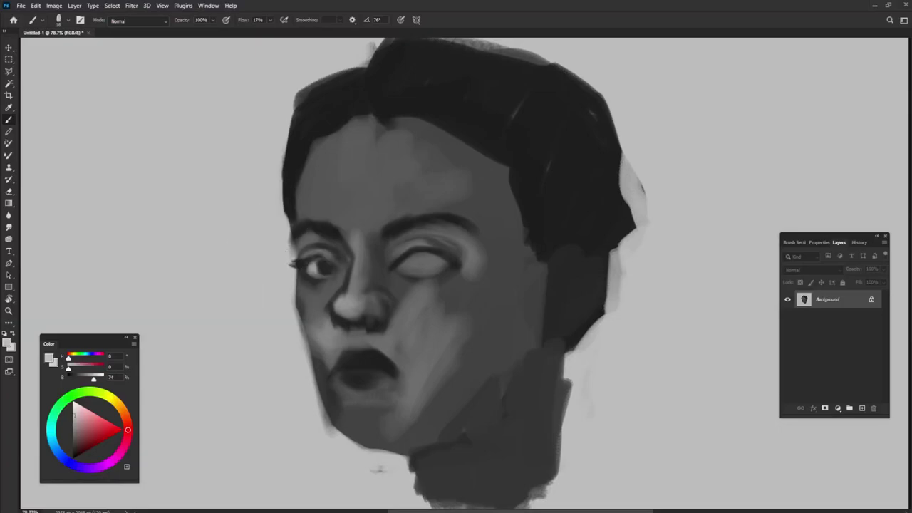
{"action": "left_click_drag", "start_coordinate": [439, 243], "coordinate": [431, 270]}
{"action": "left_click", "coordinate": [376, 350], "text": "alt"}
{"action": "mouse_move", "coordinate": [430, 262]}
{"action": "left_mouse_down"}
{"action": "mouse_move", "coordinate": [436, 270]}
{"action": "mouse_move", "coordinate": [427, 255]}
{"action": "mouse_move", "coordinate": [431, 267]}
{"action": "mouse_move", "coordinate": [438, 263]}
{"action": "mouse_move", "coordinate": [399, 277]}
{"action": "mouse_move", "coordinate": [451, 249]}
{"action": "left_mouse_up"}
{"action": "left_click", "coordinate": [428, 262], "text": "alt"}
{"action": "left_click", "coordinate": [487, 189], "text": "alt"}
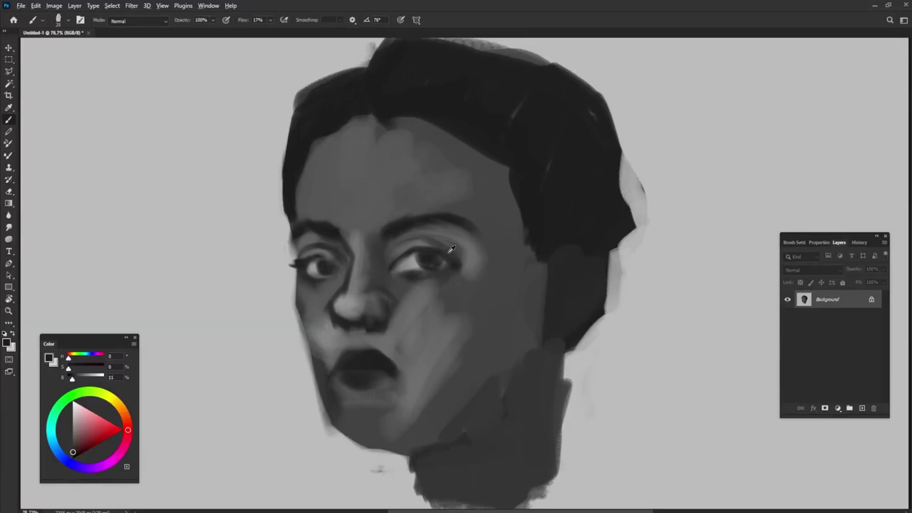
Sample greys around the eyes and add a dark stroke under the left eye.
{"action": "left_click", "coordinate": [436, 240], "text": "alt"}
{"action": "left_click", "coordinate": [407, 271], "text": "alt"}
{"action": "left_click", "coordinate": [407, 273], "text": "alt"}
{"action": "left_click", "coordinate": [453, 261], "text": "alt"}
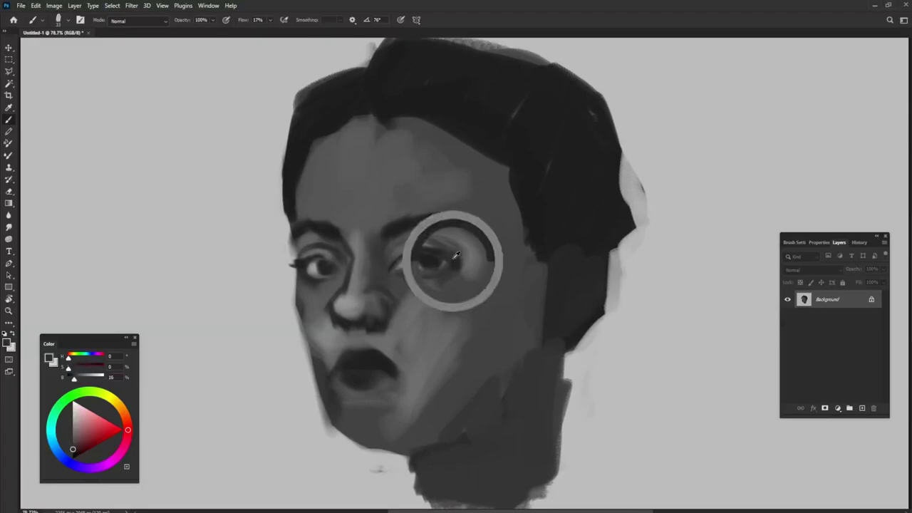
{"action": "left_click_drag", "start_coordinate": [324, 285], "coordinate": [344, 274]}
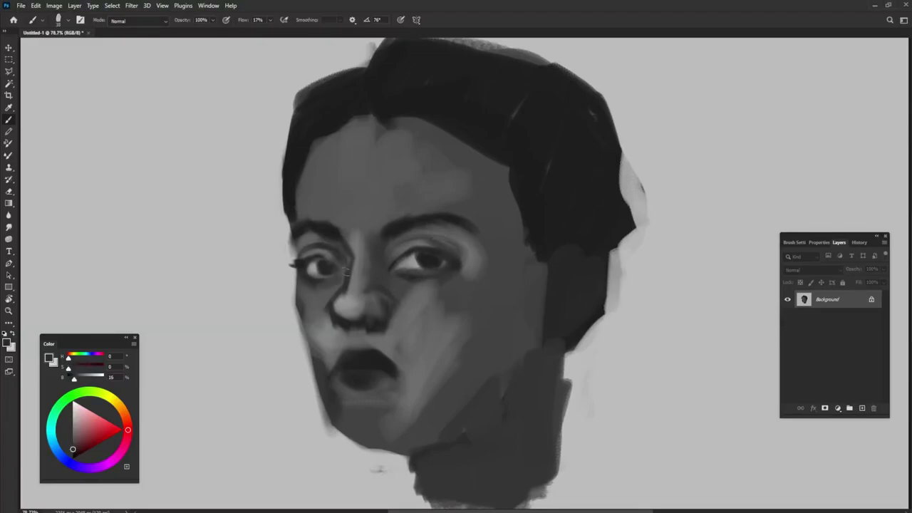
{"action": "left_click", "coordinate": [349, 300], "text": "alt"}
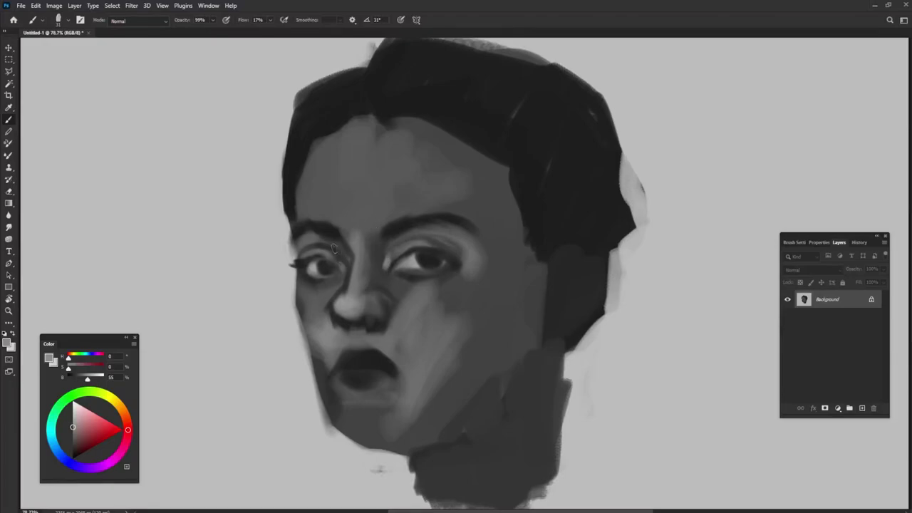
Sample the grey at the nose tip and brush it along the right side of the nose.
{"action": "left_click", "coordinate": [398, 236], "text": "alt"}
{"action": "left_click", "coordinate": [338, 254], "text": "alt"}
{"action": "left_click", "coordinate": [375, 314], "text": "alt"}
{"action": "left_click_drag", "start_coordinate": [386, 295], "coordinate": [364, 311]}
Sample light and mid greys near the nose and right eye, then lighten the right upper eyelid.
{"action": "left_click", "coordinate": [346, 288], "text": "alt"}
{"action": "left_click", "coordinate": [364, 312], "text": "alt"}
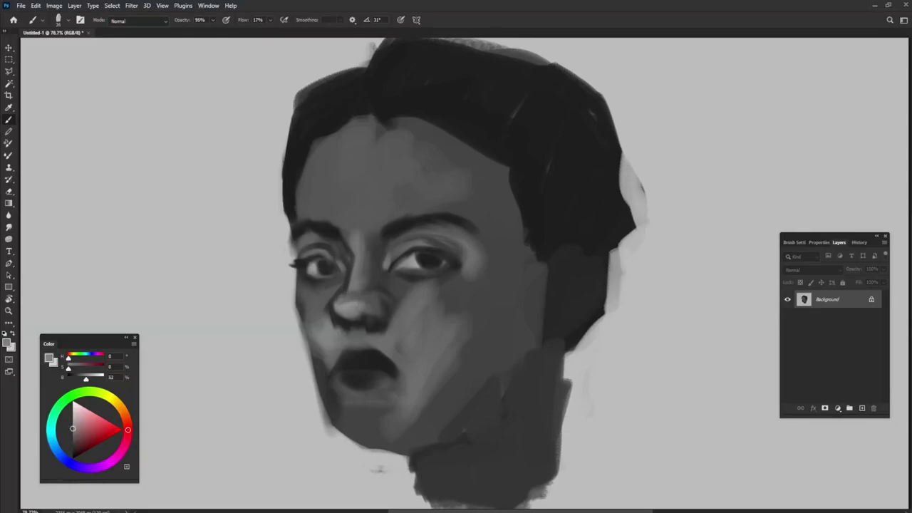
{"action": "left_click", "coordinate": [466, 257], "text": "alt"}
{"action": "left_click_drag", "start_coordinate": [446, 246], "coordinate": [426, 242]}
Add a light stroke beside the left nostril and raise brush flow to 30%.
{"action": "left_click", "coordinate": [335, 329], "text": "alt"}
{"action": "left_click_drag", "start_coordinate": [335, 327], "coordinate": [326, 313]}
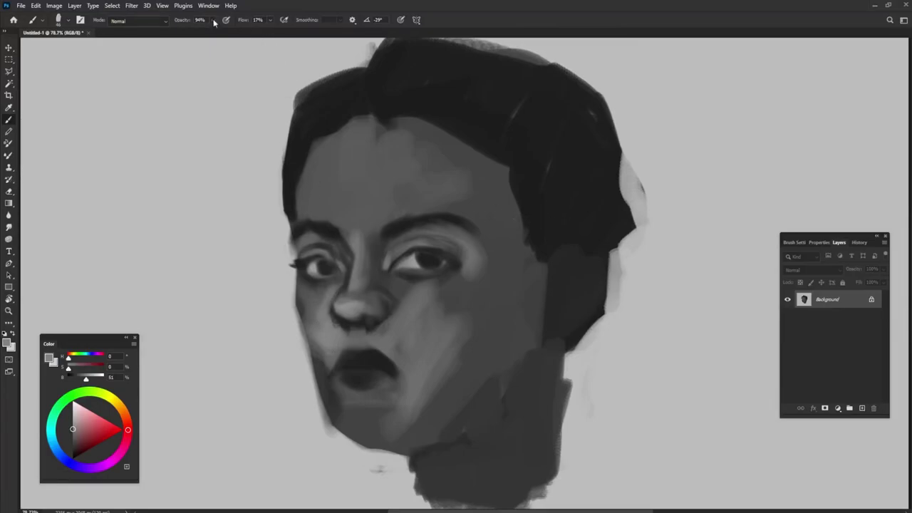
{"action": "mouse_move", "coordinate": [213, 20]}
{"action": "left_mouse_down"}
{"action": "mouse_move", "coordinate": [222, 31]}
{"action": "mouse_move", "coordinate": [276, 32]}
{"action": "left_mouse_up"}
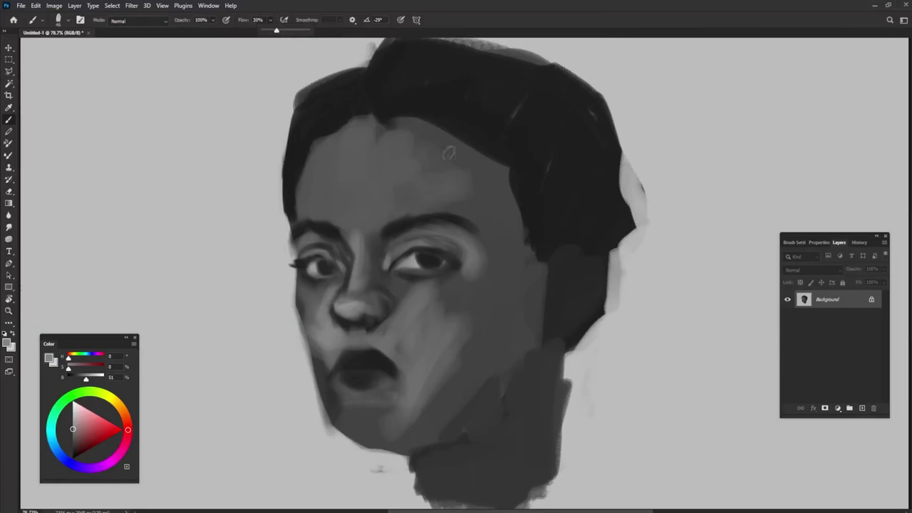
Enlarge the brush to about 41, darken under the right eye and repaint the cheek below it.
{"action": "left_click", "coordinate": [451, 262], "text": "alt"}
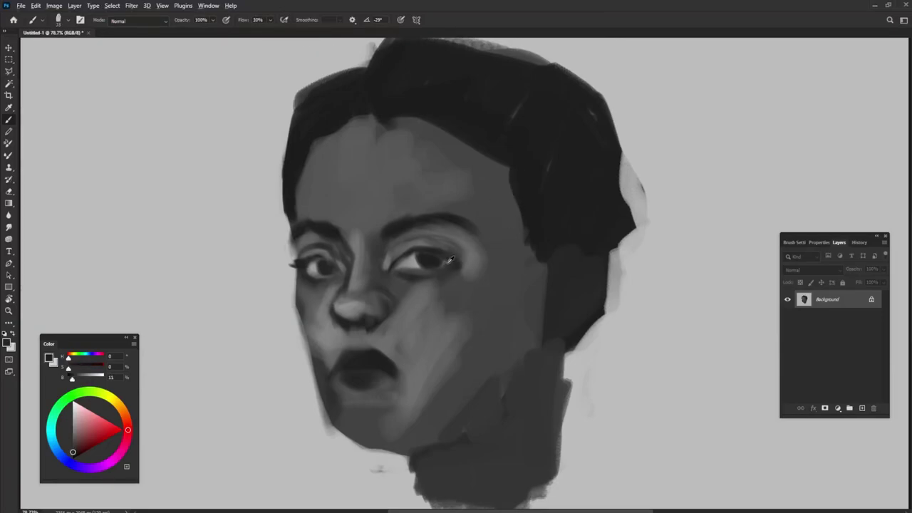
{"action": "left_click_drag", "start_coordinate": [432, 279], "coordinate": [442, 306]}
{"action": "left_click", "coordinate": [433, 280], "text": "alt"}
{"action": "left_click", "coordinate": [449, 274], "text": "alt"}
{"action": "left_click", "coordinate": [479, 257], "text": "alt"}
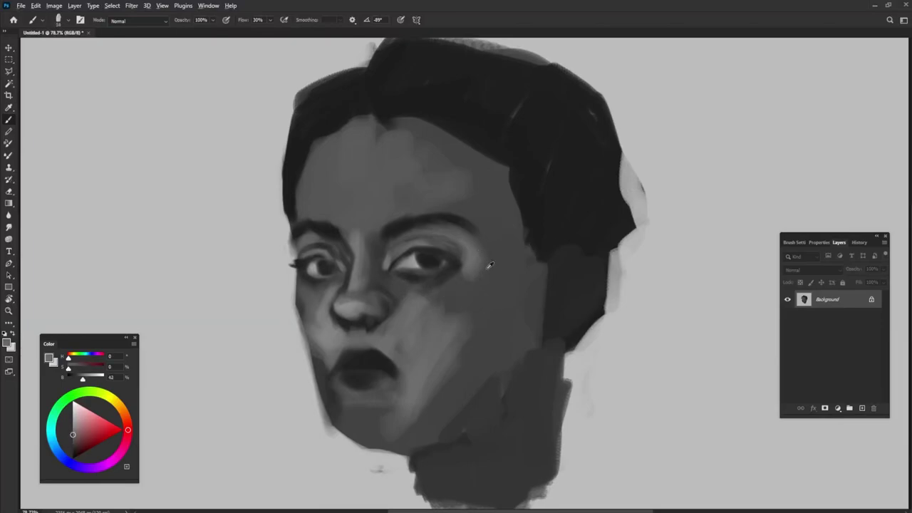
{"action": "left_click_drag", "start_coordinate": [499, 250], "coordinate": [470, 306]}
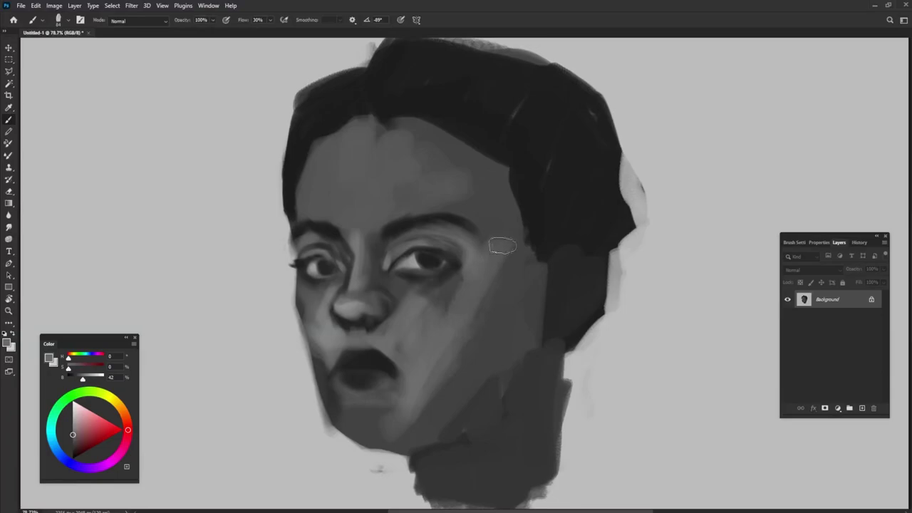
Pick up the dark hair grey and paint lashes at the left eye's outer corner.
{"action": "left_click", "coordinate": [476, 293], "text": "alt"}
{"action": "left_click", "coordinate": [422, 335], "text": "alt"}
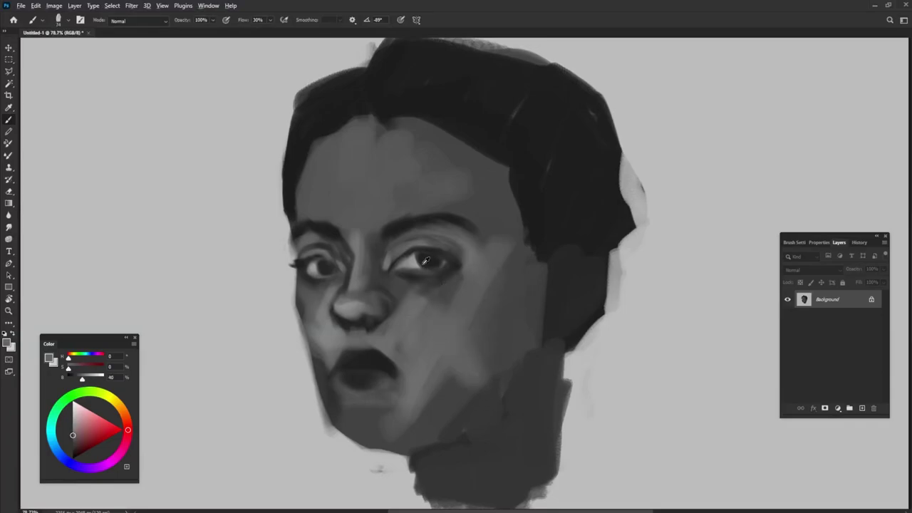
{"action": "left_click", "coordinate": [356, 389], "text": "alt"}
{"action": "left_click", "coordinate": [336, 362], "text": "alt"}
{"action": "left_click", "coordinate": [388, 365], "text": "alt"}
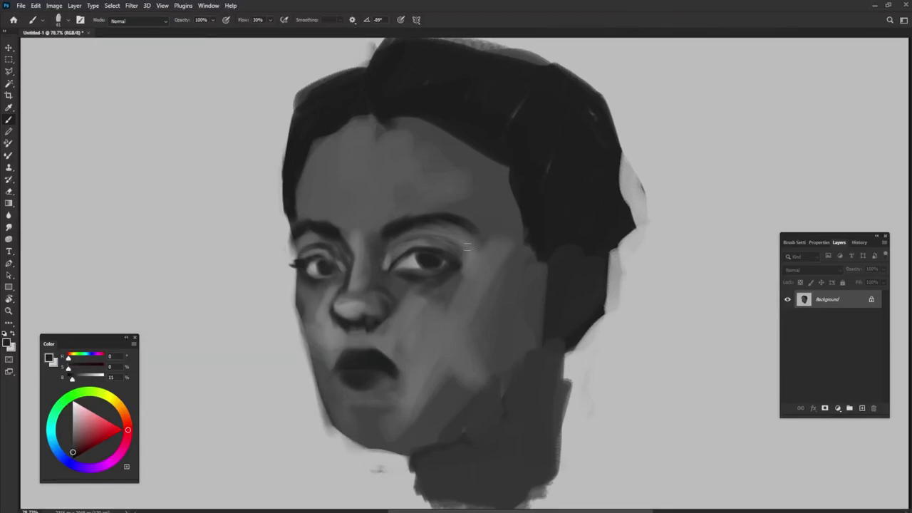
{"action": "right_click", "coordinate": [307, 309], "text": "alt"}
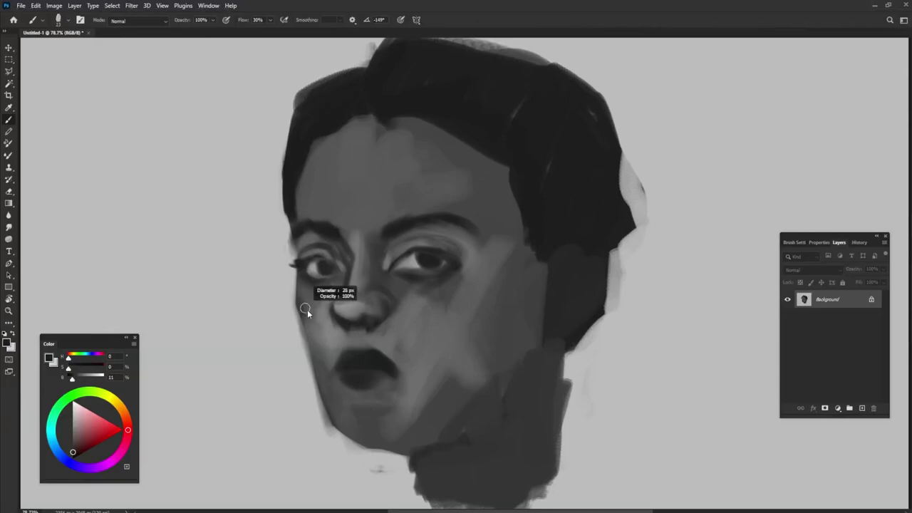
{"action": "left_click", "coordinate": [286, 184], "text": "alt"}
{"action": "right_click", "coordinate": [300, 244], "text": "alt"}
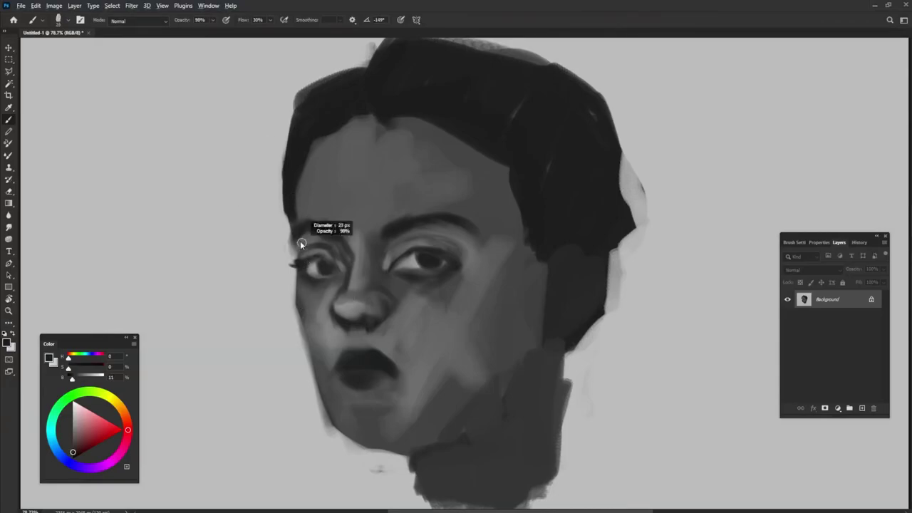
{"action": "mouse_move", "coordinate": [298, 252]}
{"action": "left_mouse_down"}
{"action": "mouse_move", "coordinate": [287, 216]}
{"action": "mouse_move", "coordinate": [292, 307]}
{"action": "left_mouse_up"}
Darken the left cheek edge and the jawline down and under the chin.
{"action": "mouse_move", "coordinate": [295, 273]}
{"action": "left_mouse_down"}
{"action": "mouse_move", "coordinate": [291, 315]}
{"action": "mouse_move", "coordinate": [311, 354]}
{"action": "left_mouse_up"}
{"action": "left_click_drag", "start_coordinate": [295, 310], "coordinate": [341, 431]}
{"action": "left_click_drag", "start_coordinate": [310, 373], "coordinate": [343, 432]}
{"action": "left_click_drag", "start_coordinate": [314, 389], "coordinate": [351, 442]}
{"action": "mouse_move", "coordinate": [328, 407]}
{"action": "left_mouse_down"}
{"action": "mouse_move", "coordinate": [356, 441]}
{"action": "mouse_move", "coordinate": [390, 442]}
{"action": "left_mouse_up"}
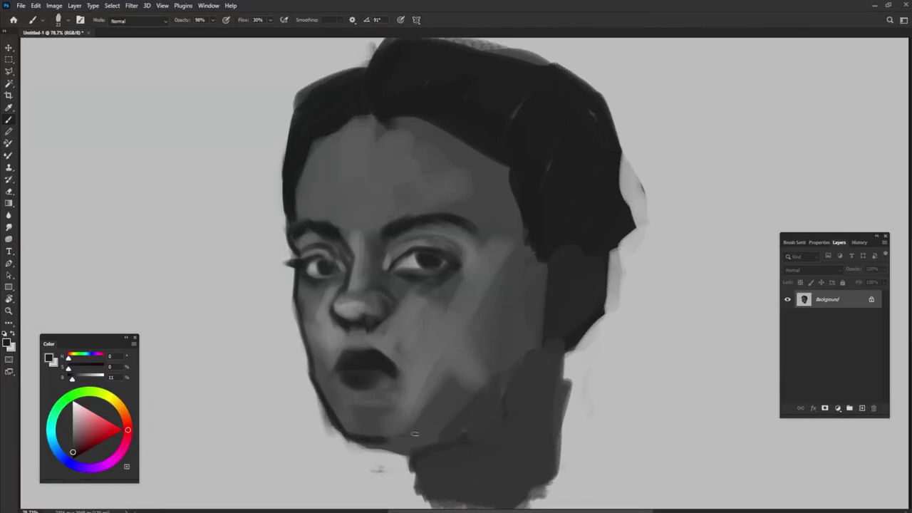
Darken the chin's lower edge, line the right jawline and neck, and shade the cheek.
{"action": "left_click_drag", "start_coordinate": [391, 437], "coordinate": [416, 434]}
{"action": "left_click_drag", "start_coordinate": [504, 379], "coordinate": [436, 419]}
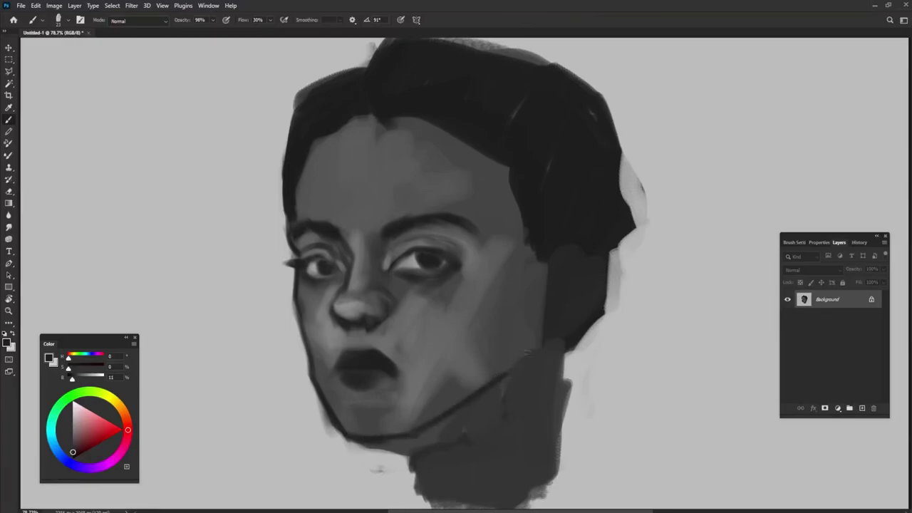
{"action": "left_click_drag", "start_coordinate": [534, 307], "coordinate": [515, 396]}
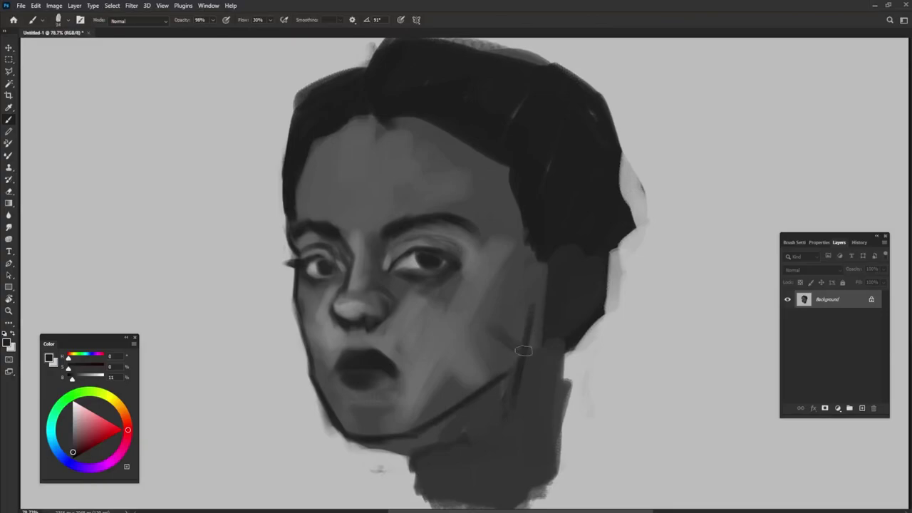
{"action": "left_click_drag", "start_coordinate": [526, 338], "coordinate": [525, 330]}
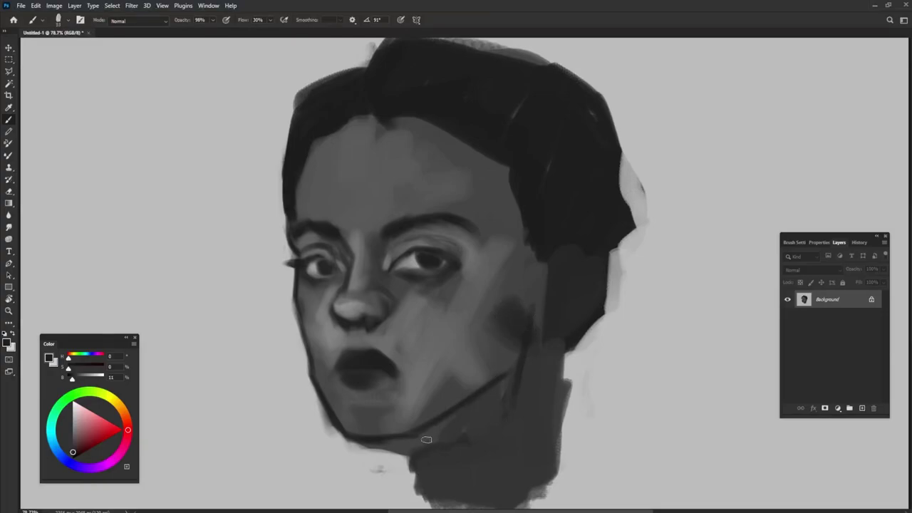
Paint light background grey under the jaw and repaint the neck's left edge.
{"action": "left_click", "coordinate": [367, 462], "text": "alt"}
{"action": "mouse_move", "coordinate": [353, 443]}
{"action": "left_mouse_down"}
{"action": "mouse_move", "coordinate": [416, 448]}
{"action": "mouse_move", "coordinate": [352, 444]}
{"action": "mouse_move", "coordinate": [406, 458]}
{"action": "mouse_move", "coordinate": [410, 470]}
{"action": "left_mouse_up"}
{"action": "left_click", "coordinate": [423, 432], "text": "alt"}
{"action": "mouse_move", "coordinate": [421, 437]}
{"action": "left_mouse_down"}
{"action": "mouse_move", "coordinate": [410, 470]}
{"action": "mouse_move", "coordinate": [426, 495]}
{"action": "left_mouse_up"}
Paint a light stroke down the neck's right side, then dark curves extending the jawline down the neck.
{"action": "left_click", "coordinate": [553, 377], "text": "alt"}
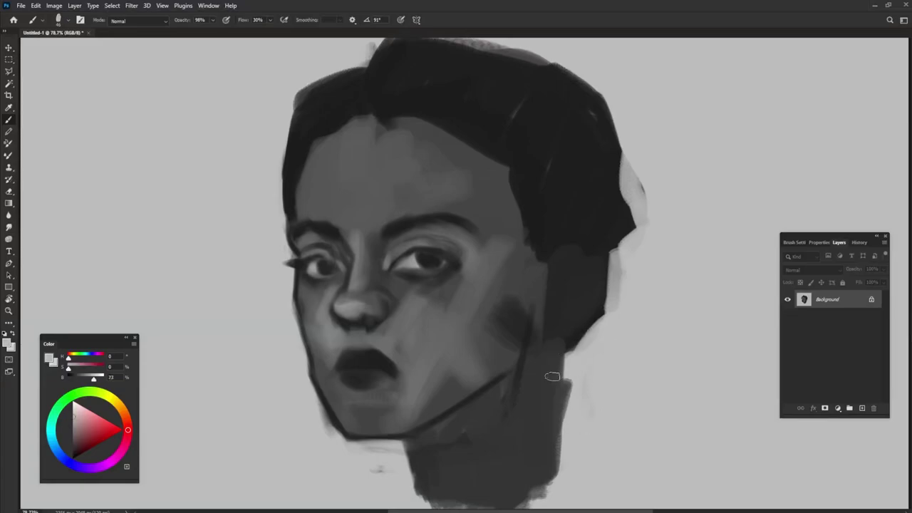
{"action": "left_click", "coordinate": [451, 334], "text": "alt"}
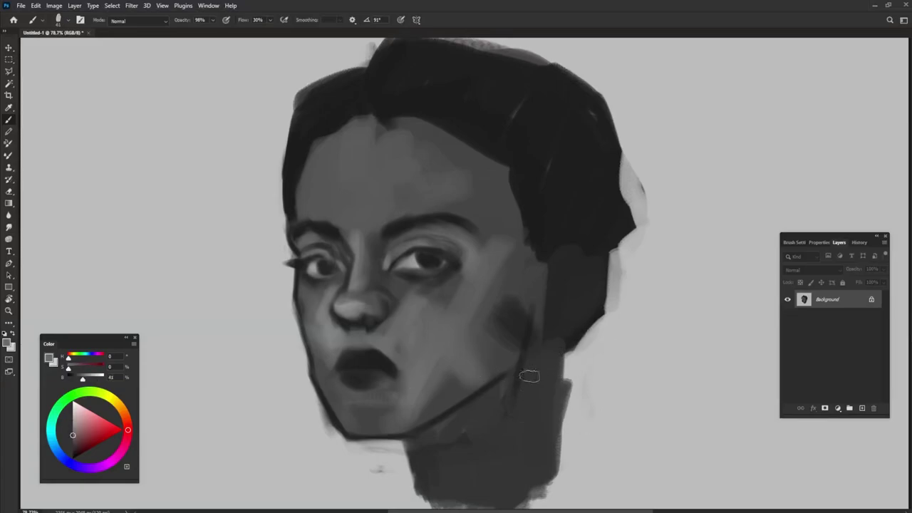
{"action": "left_click_drag", "start_coordinate": [528, 375], "coordinate": [536, 472]}
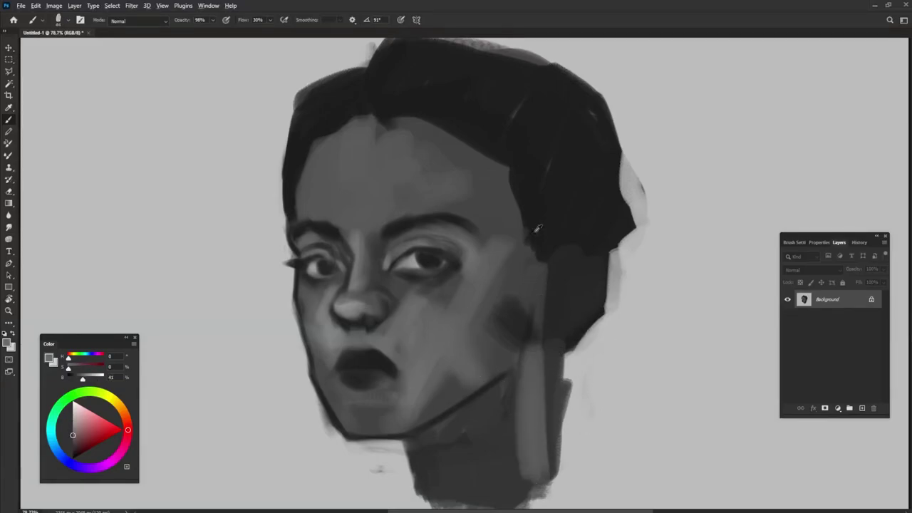
{"action": "left_click", "coordinate": [538, 228], "text": "alt"}
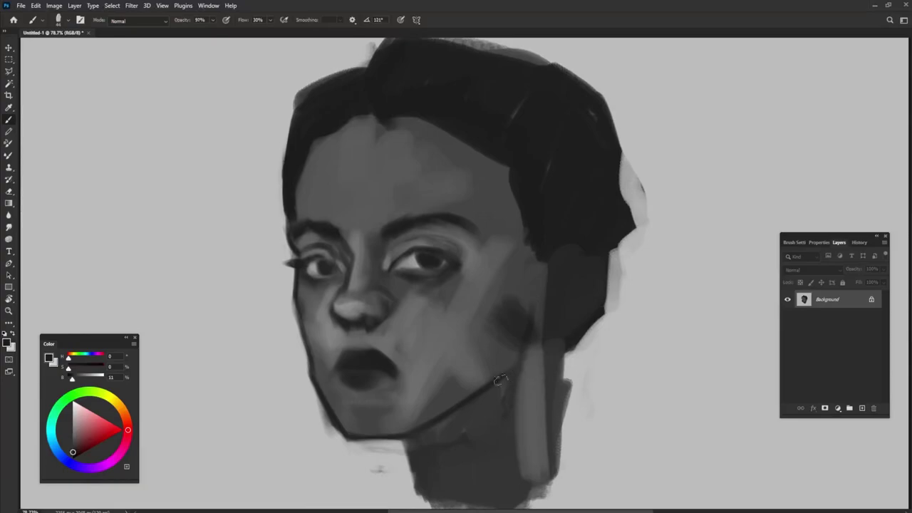
{"action": "mouse_move", "coordinate": [512, 379]}
{"action": "left_mouse_down"}
{"action": "mouse_move", "coordinate": [527, 318]}
{"action": "mouse_move", "coordinate": [545, 367]}
{"action": "mouse_move", "coordinate": [610, 413]}
{"action": "mouse_move", "coordinate": [566, 467]}
{"action": "left_mouse_up"}
{"action": "left_click_drag", "start_coordinate": [560, 360], "coordinate": [609, 434]}
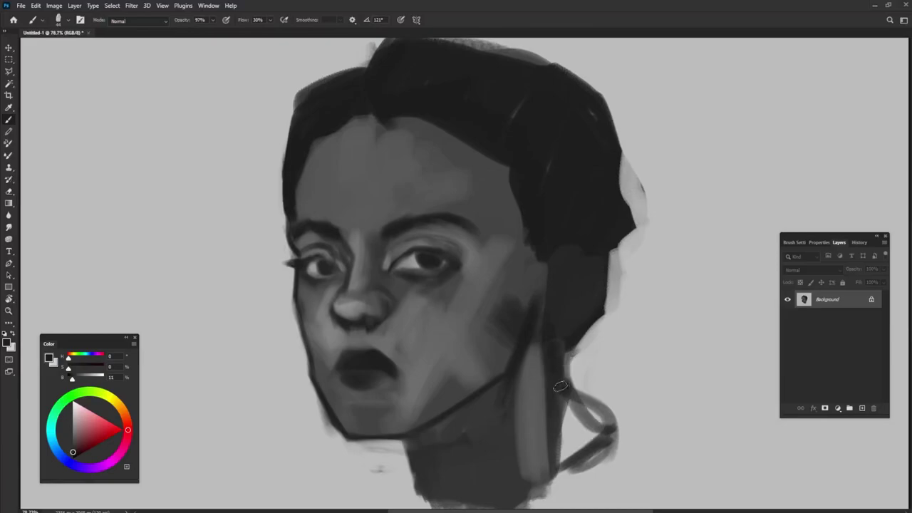
{"action": "left_click_drag", "start_coordinate": [542, 370], "coordinate": [513, 477]}
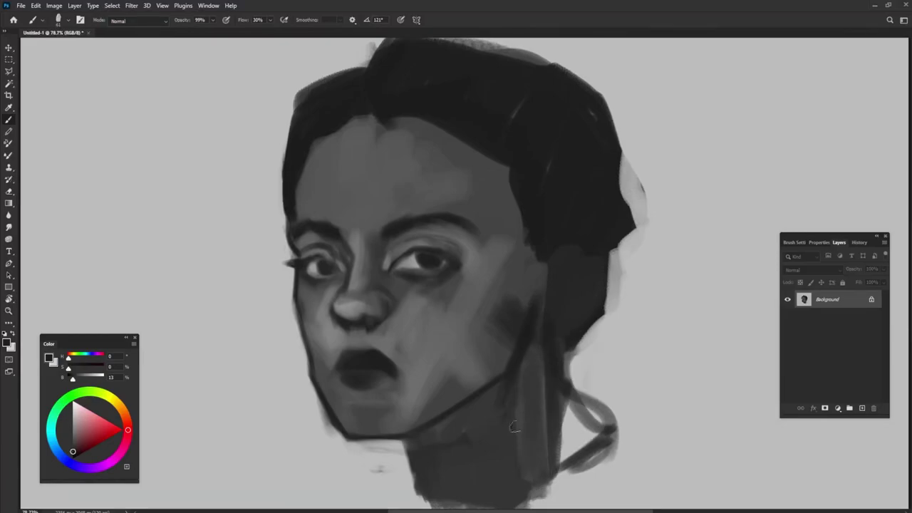
Add dark strokes along the bottom and lower right of the neck.
{"action": "left_click", "coordinate": [422, 461], "text": "alt"}
{"action": "mouse_move", "coordinate": [428, 468]}
{"action": "left_mouse_down"}
{"action": "mouse_move", "coordinate": [374, 509]}
{"action": "mouse_move", "coordinate": [471, 507]}
{"action": "left_mouse_up"}
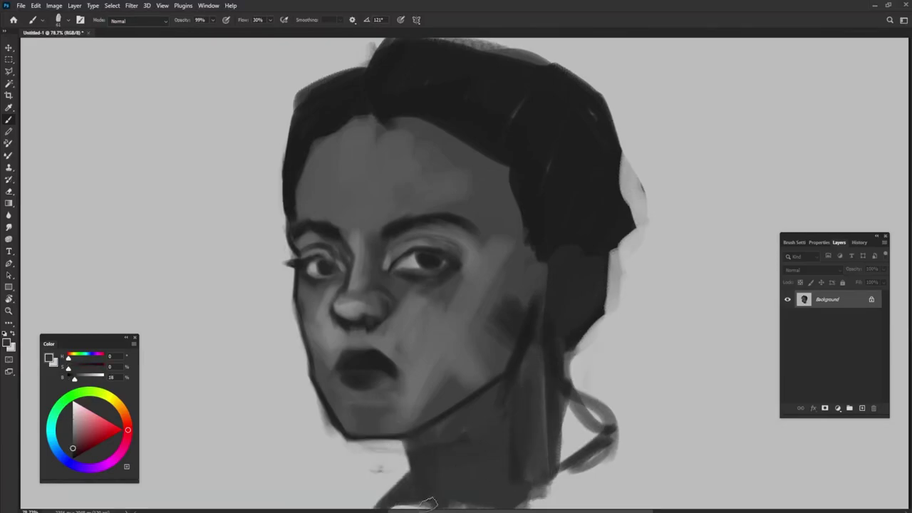
{"action": "mouse_move", "coordinate": [546, 468]}
{"action": "left_mouse_down"}
{"action": "mouse_move", "coordinate": [617, 506]}
{"action": "mouse_move", "coordinate": [524, 507]}
{"action": "mouse_move", "coordinate": [574, 502]}
{"action": "left_mouse_up"}
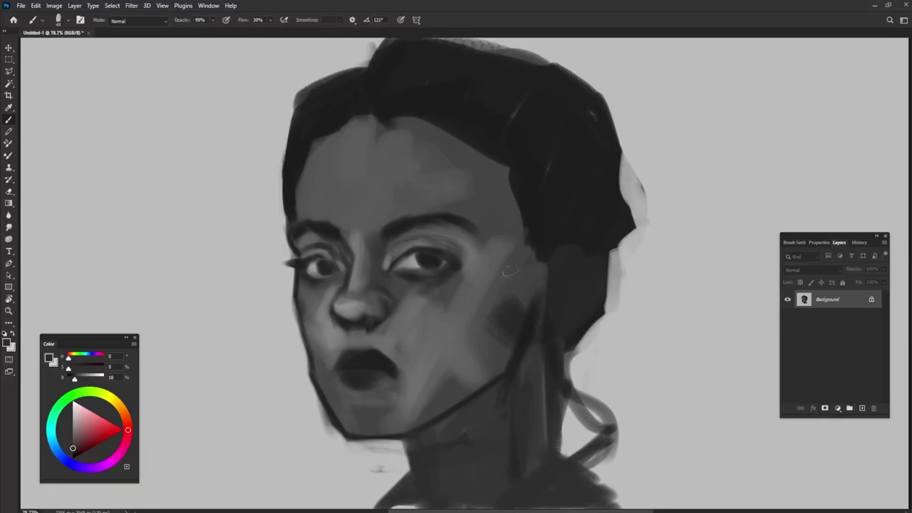
Lighten the temple beside the right eye and the forehead between the brows with mid grey.
{"action": "left_click", "coordinate": [513, 306], "text": "alt"}
{"action": "left_click", "coordinate": [590, 220], "text": "alt"}
{"action": "left_click_drag", "start_coordinate": [499, 242], "coordinate": [526, 282]}
{"action": "left_click", "coordinate": [493, 252], "text": "alt"}
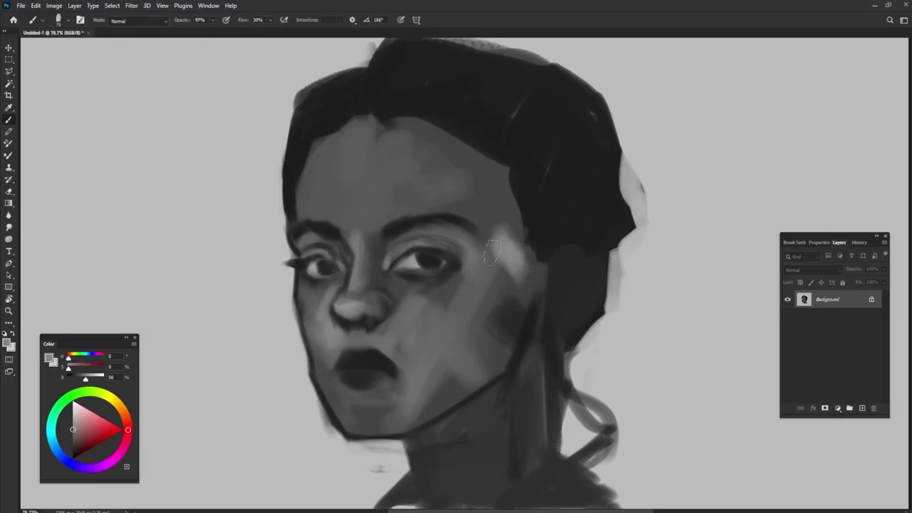
{"action": "mouse_move", "coordinate": [363, 157]}
{"action": "left_mouse_down"}
{"action": "mouse_move", "coordinate": [367, 200]}
{"action": "mouse_move", "coordinate": [376, 202]}
{"action": "mouse_move", "coordinate": [327, 185]}
{"action": "mouse_move", "coordinate": [335, 166]}
{"action": "left_mouse_up"}
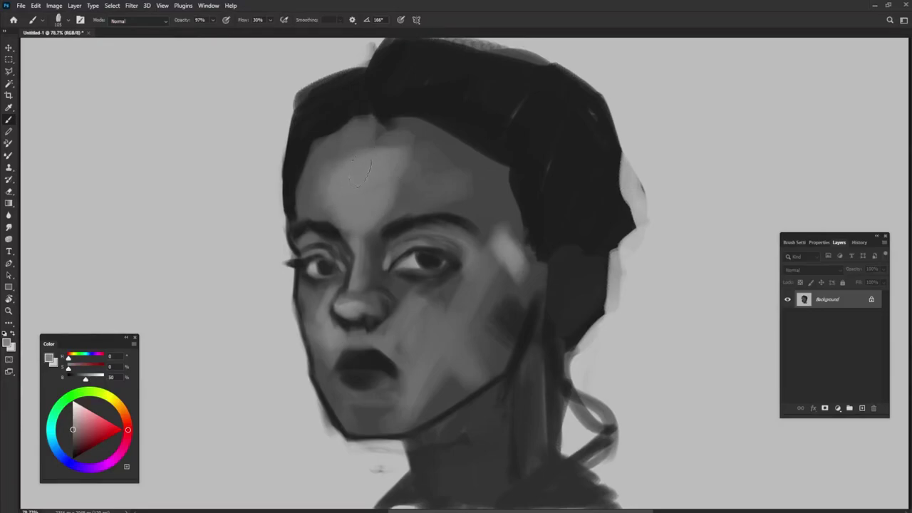
Darken the hairline with dark hair grey into a widow's peak at the centre.
{"action": "left_click", "coordinate": [380, 93], "text": "alt"}
{"action": "left_click_drag", "start_coordinate": [367, 107], "coordinate": [303, 165]}
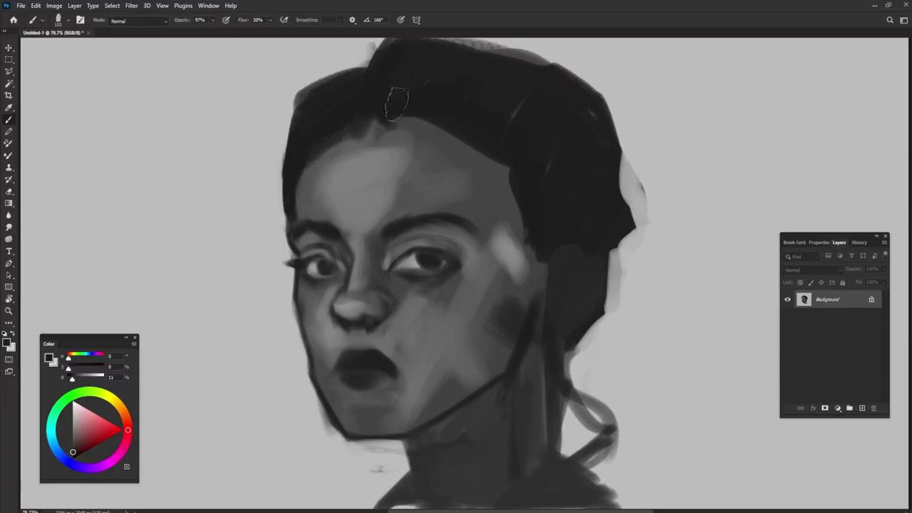
{"action": "left_click_drag", "start_coordinate": [376, 111], "coordinate": [372, 146]}
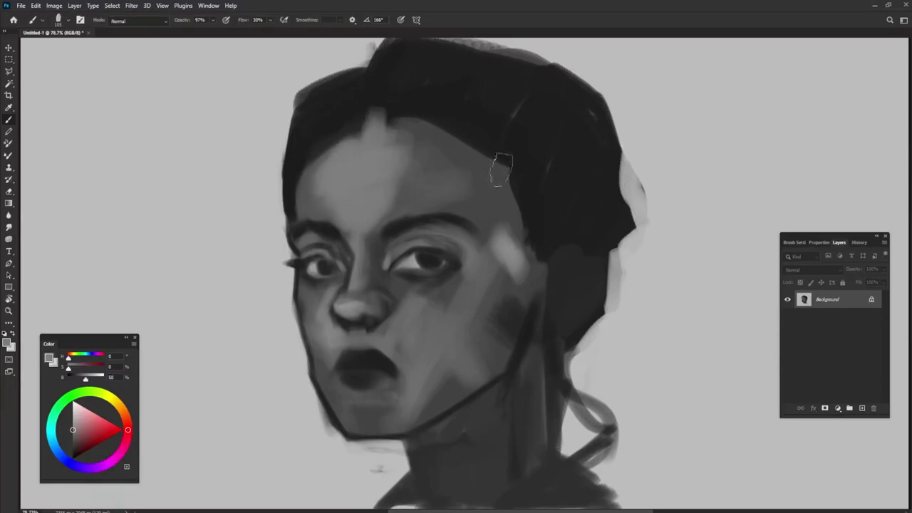
Paint a bright, soft forehead highlight using the light background grey.
{"action": "left_click", "coordinate": [194, 343], "text": "alt"}
{"action": "mouse_move", "coordinate": [364, 193]}
{"action": "left_mouse_down"}
{"action": "mouse_move", "coordinate": [341, 203]}
{"action": "mouse_move", "coordinate": [346, 179]}
{"action": "mouse_move", "coordinate": [367, 174]}
{"action": "left_mouse_up"}
{"action": "left_click", "coordinate": [357, 195], "text": "alt"}
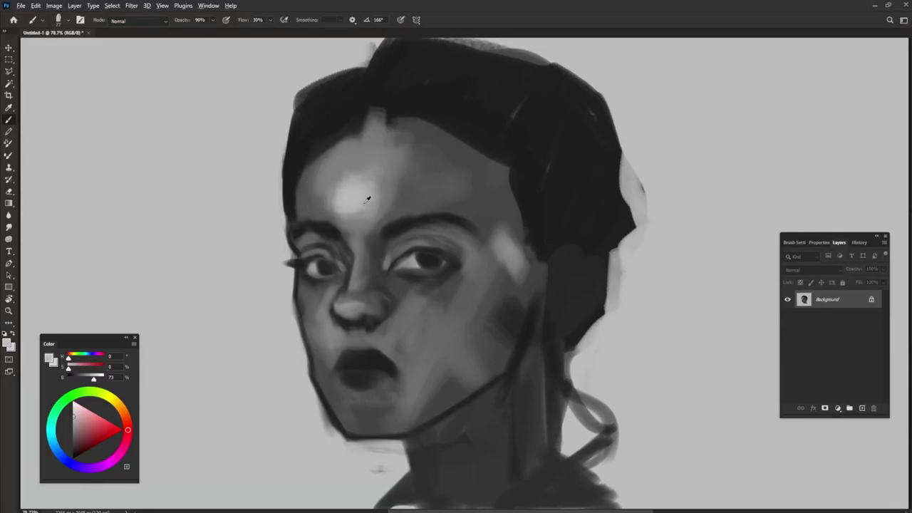
{"action": "key", "text": "shift+Right"}
{"action": "key", "text": "shift+Right"}
{"action": "key", "text": "shift+Right"}
Highlight the nose tip, the white of the right eye and the area under the nose.
{"action": "left_click_drag", "start_coordinate": [342, 304], "coordinate": [354, 304]}
{"action": "left_click_drag", "start_coordinate": [414, 261], "coordinate": [428, 263]}
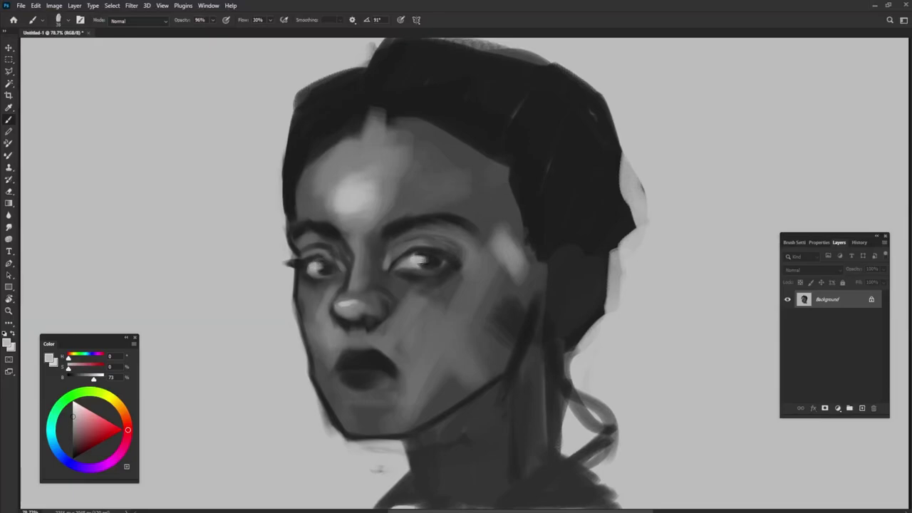
{"action": "left_click", "coordinate": [357, 342]}
{"action": "left_click", "coordinate": [357, 342]}
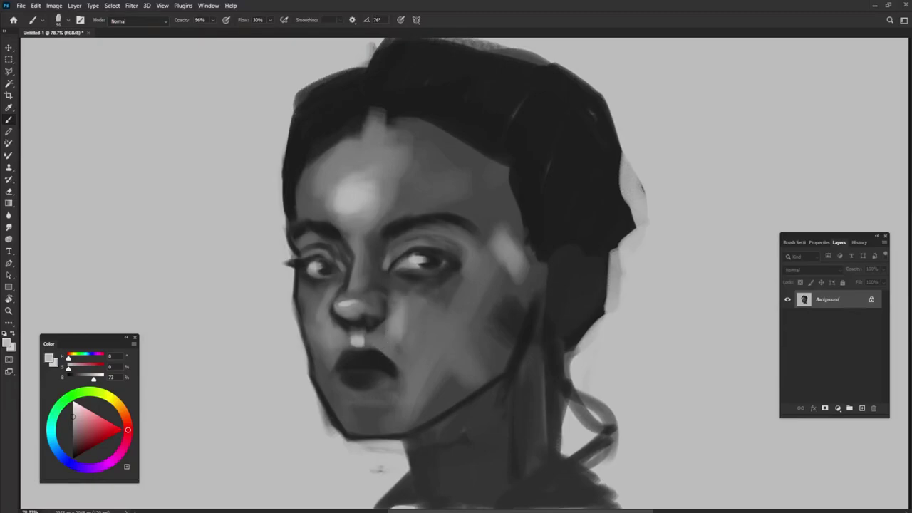
{"action": "left_click", "coordinate": [395, 325], "text": "alt"}
{"action": "key", "text": "shift+Left"}
{"action": "key", "text": "shift+Left"}
{"action": "left_click", "coordinate": [400, 300], "text": "alt"}
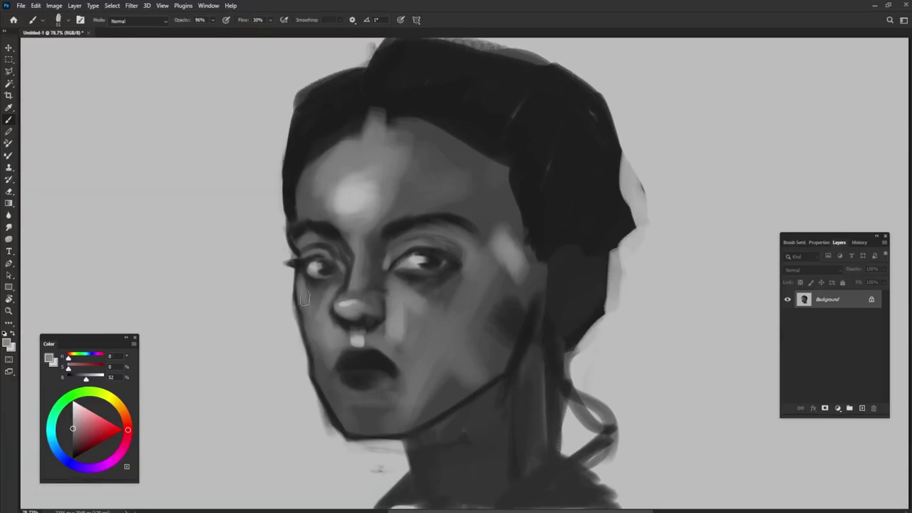
Lighten the cheek to the right of the eye with light grey strokes.
{"action": "left_click", "coordinate": [417, 290], "text": "alt"}
{"action": "left_click_drag", "start_coordinate": [424, 285], "coordinate": [464, 308]}
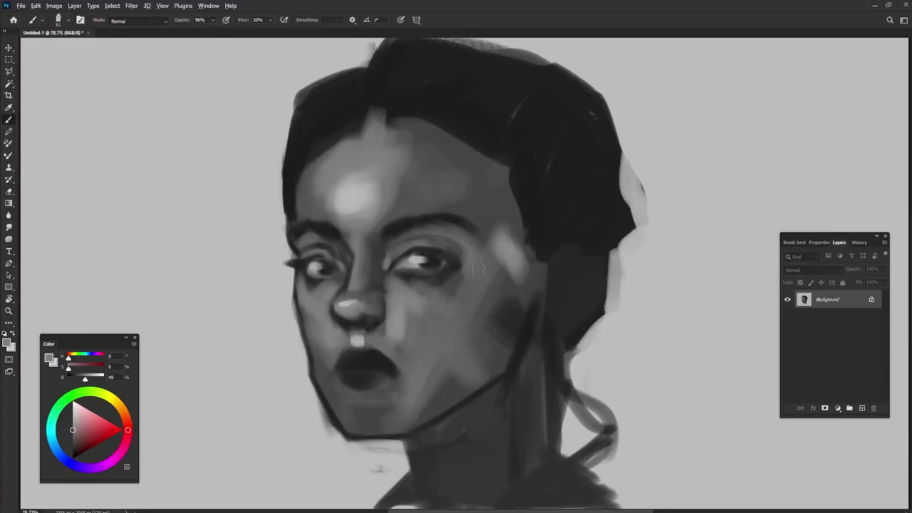
{"action": "left_click_drag", "start_coordinate": [473, 263], "coordinate": [471, 303]}
{"action": "left_click", "coordinate": [359, 341], "text": "alt"}
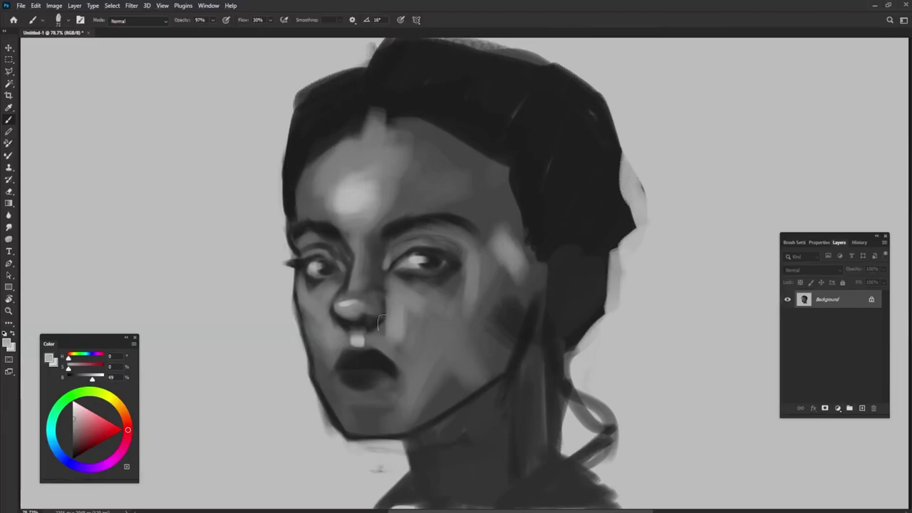
{"action": "left_click", "coordinate": [70, 412]}
{"action": "mouse_move", "coordinate": [472, 266]}
{"action": "left_mouse_down"}
{"action": "mouse_move", "coordinate": [460, 314]}
{"action": "mouse_move", "coordinate": [427, 331]}
{"action": "left_mouse_up"}
{"action": "left_click", "coordinate": [468, 289], "text": "alt"}
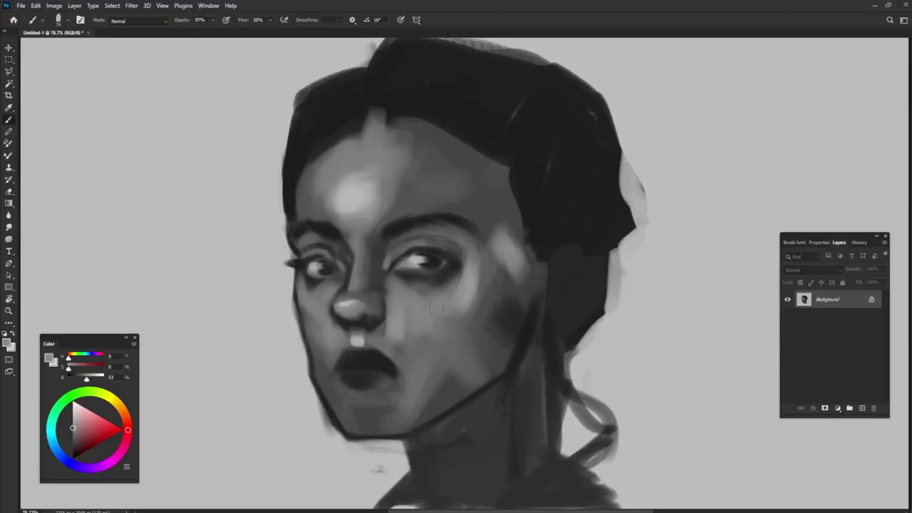
Lighten the upper lip below the nose, a diagonal plane toward the eye, and the chin.
{"action": "key", "text": "bracketleft"}
{"action": "left_click", "coordinate": [360, 338], "text": "alt"}
{"action": "mouse_move", "coordinate": [343, 337]}
{"action": "left_mouse_down"}
{"action": "mouse_move", "coordinate": [376, 347]}
{"action": "mouse_move", "coordinate": [420, 315]}
{"action": "left_mouse_up"}
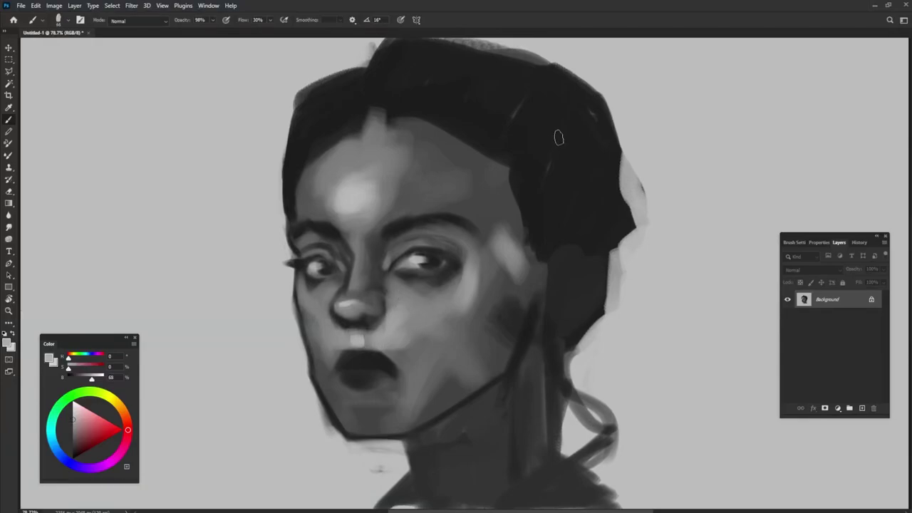
{"action": "right_click", "coordinate": [410, 350], "text": "alt"}
{"action": "mouse_move", "coordinate": [397, 350]}
{"action": "left_mouse_down"}
{"action": "mouse_move", "coordinate": [428, 297]}
{"action": "mouse_move", "coordinate": [409, 329]}
{"action": "left_mouse_up"}
{"action": "left_click", "coordinate": [377, 321], "text": "alt"}
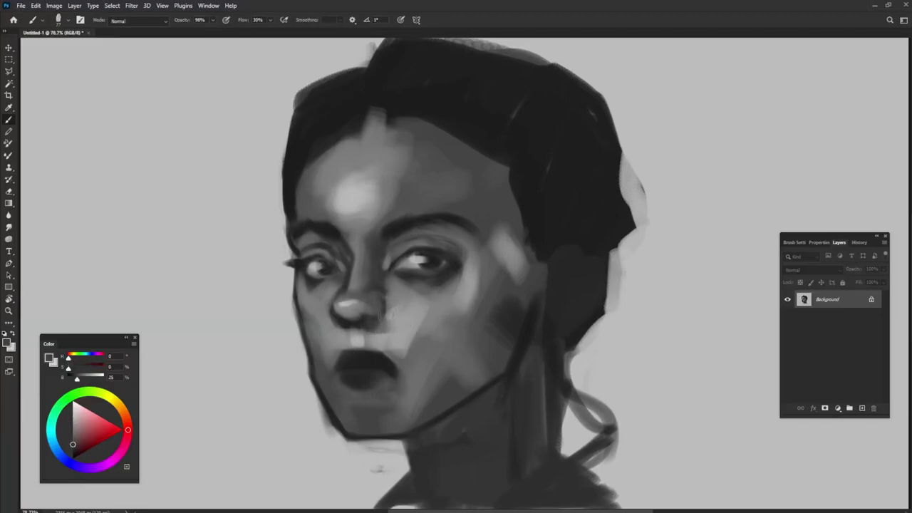
{"action": "left_click", "coordinate": [343, 339], "text": "alt"}
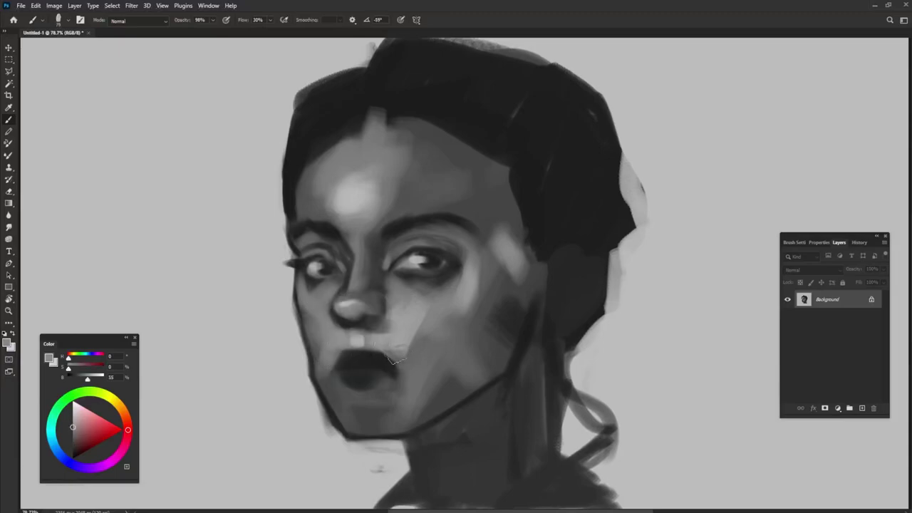
{"action": "mouse_move", "coordinate": [369, 410]}
{"action": "left_mouse_down"}
{"action": "mouse_move", "coordinate": [360, 417]}
{"action": "mouse_move", "coordinate": [365, 431]}
{"action": "mouse_move", "coordinate": [389, 439]}
{"action": "left_mouse_up"}
Extend dark hair down over the right temple and darken the hair edge.
{"action": "left_click", "coordinate": [499, 316], "text": "alt"}
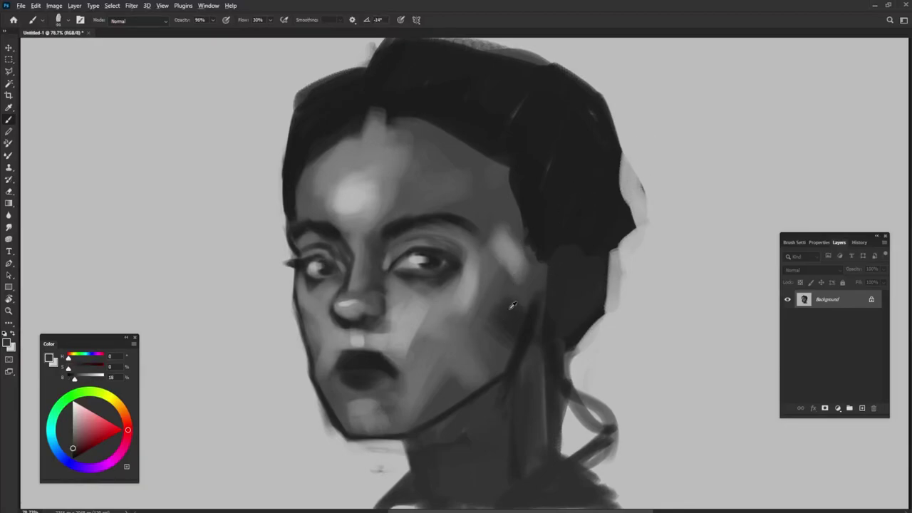
{"action": "left_click", "coordinate": [509, 298], "text": "alt"}
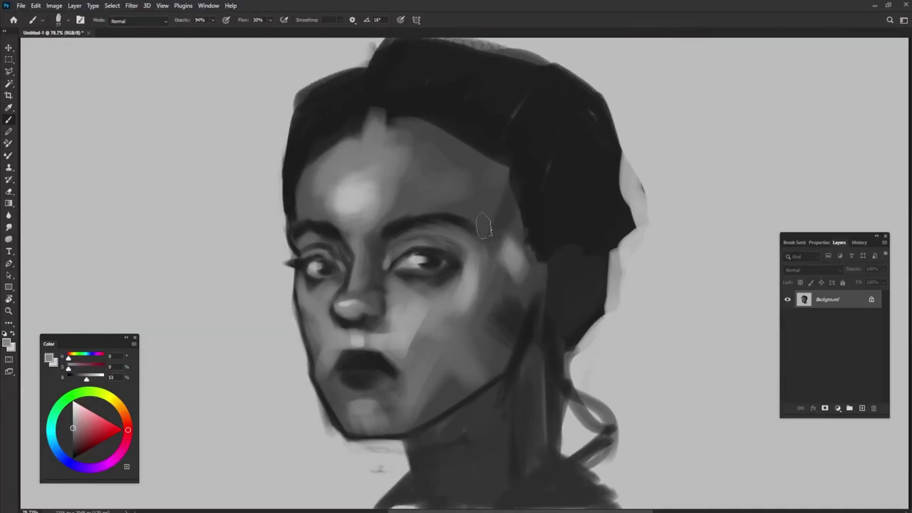
{"action": "left_click", "coordinate": [501, 193], "text": "alt"}
{"action": "left_click_drag", "start_coordinate": [500, 161], "coordinate": [493, 228]}
{"action": "left_click", "coordinate": [484, 203], "text": "alt"}
{"action": "mouse_move", "coordinate": [482, 139]}
{"action": "left_mouse_down"}
{"action": "mouse_move", "coordinate": [476, 207]}
{"action": "mouse_move", "coordinate": [524, 235]}
{"action": "left_mouse_up"}
{"action": "left_click_drag", "start_coordinate": [502, 153], "coordinate": [514, 228]}
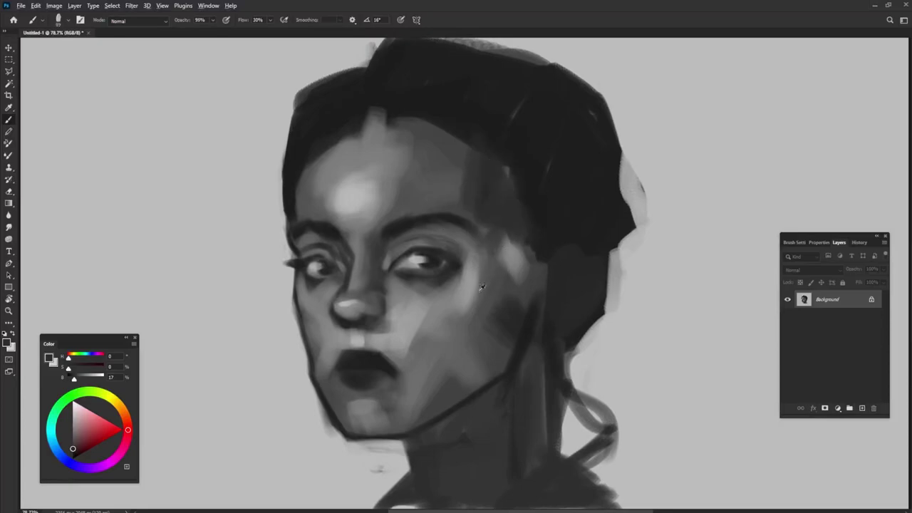
Add dark strokes along the centre hairline with a rotated brush.
{"action": "left_click", "coordinate": [465, 298], "text": "alt"}
{"action": "left_click", "coordinate": [440, 102], "text": "alt"}
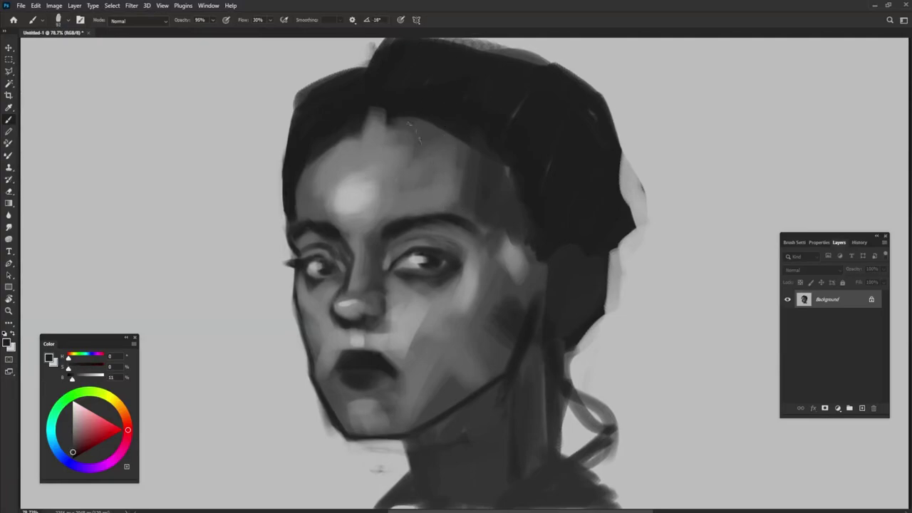
{"action": "mouse_move", "coordinate": [376, 119]}
{"action": "left_mouse_down"}
{"action": "mouse_move", "coordinate": [389, 139]}
{"action": "mouse_move", "coordinate": [402, 118]}
{"action": "mouse_move", "coordinate": [391, 134]}
{"action": "left_mouse_up"}
{"action": "key", "text": "shift+Left"}
{"action": "key", "text": "shift+Left"}
{"action": "key", "text": "shift+Left"}
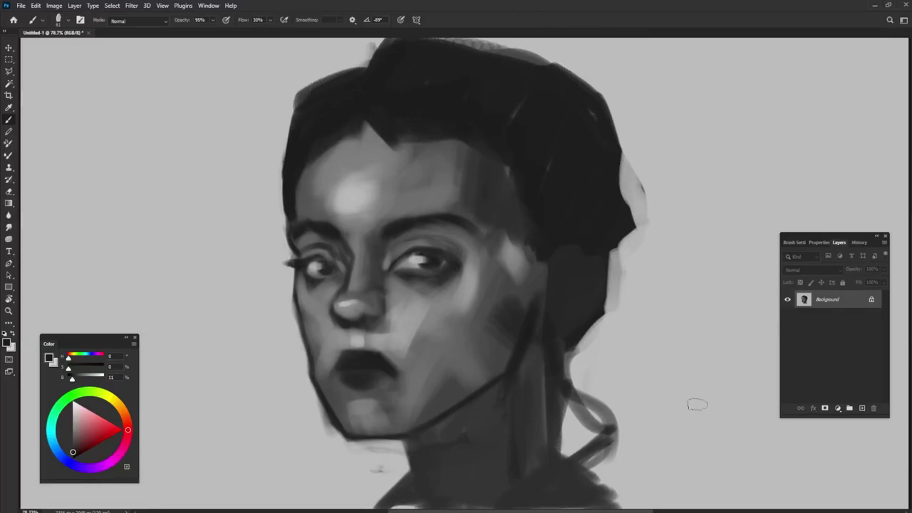
{"action": "key", "text": "shift+Left"}
{"action": "key", "text": "shift+Left"}
{"action": "key", "text": "shift+Left"}
Paint forehead skin grey over the hair at the right temple.
{"action": "left_click", "coordinate": [445, 168], "text": "alt"}
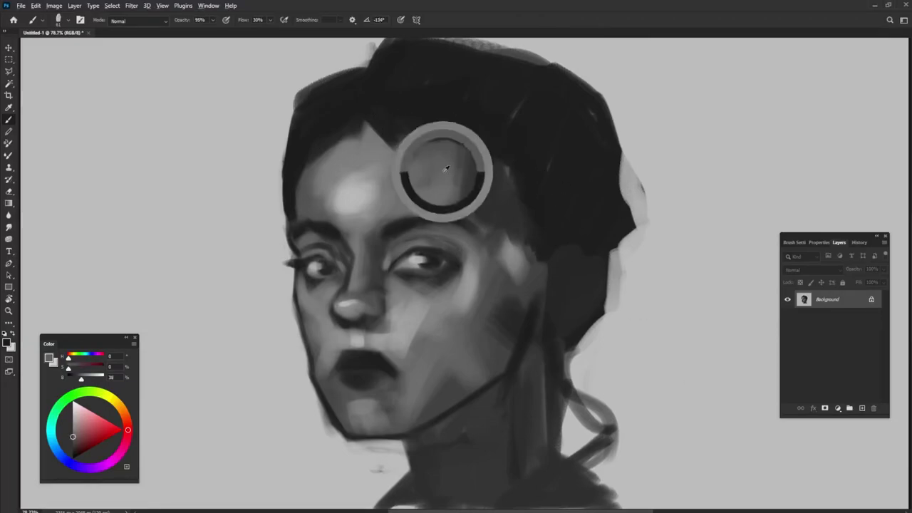
{"action": "left_click_drag", "start_coordinate": [471, 154], "coordinate": [513, 228]}
{"action": "left_click", "coordinate": [499, 186], "text": "alt"}
{"action": "left_click_drag", "start_coordinate": [474, 154], "coordinate": [510, 229]}
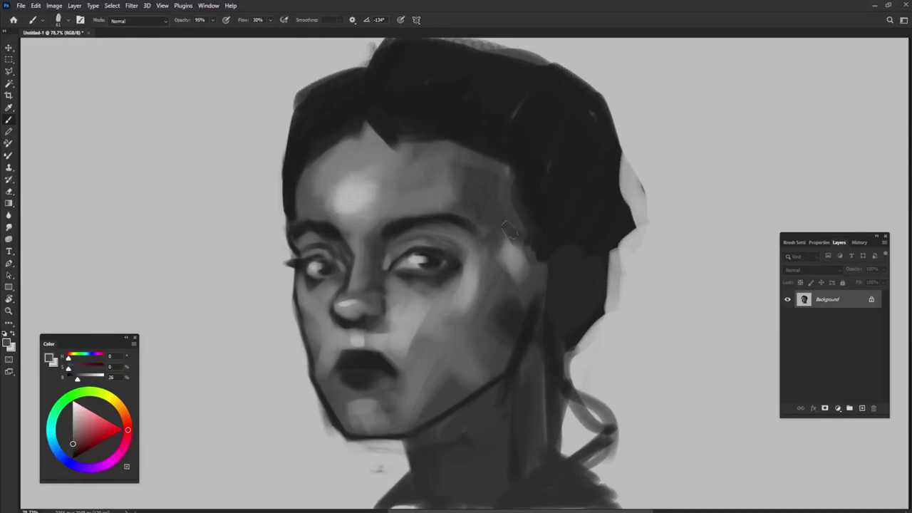
Repaint the right-temple hairline with darker hair strokes.
{"action": "key", "text": "shift+Left"}
{"action": "left_click", "coordinate": [518, 147], "text": "alt"}
{"action": "left_click_drag", "start_coordinate": [510, 137], "coordinate": [501, 214]}
{"action": "left_click_drag", "start_coordinate": [503, 166], "coordinate": [505, 238]}
{"action": "left_click", "coordinate": [507, 214], "text": "alt"}
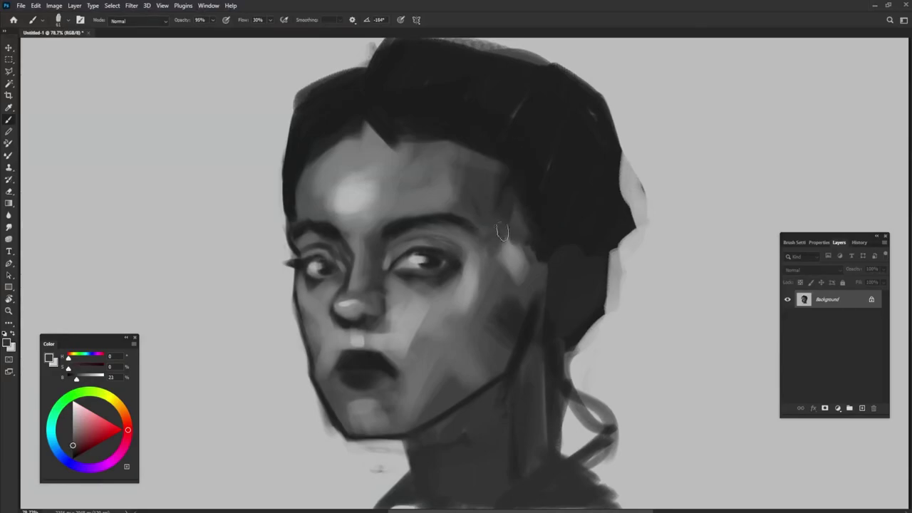
{"action": "left_click", "coordinate": [540, 179], "text": "alt"}
Darken the jaw near the ear and paint the ear shape in lighter grey.
{"action": "left_click", "coordinate": [546, 237], "text": "alt"}
{"action": "mouse_move", "coordinate": [538, 248]}
{"action": "left_mouse_down"}
{"action": "mouse_move", "coordinate": [544, 286]}
{"action": "mouse_move", "coordinate": [545, 265]}
{"action": "left_mouse_up"}
{"action": "left_click", "coordinate": [450, 306], "text": "alt"}
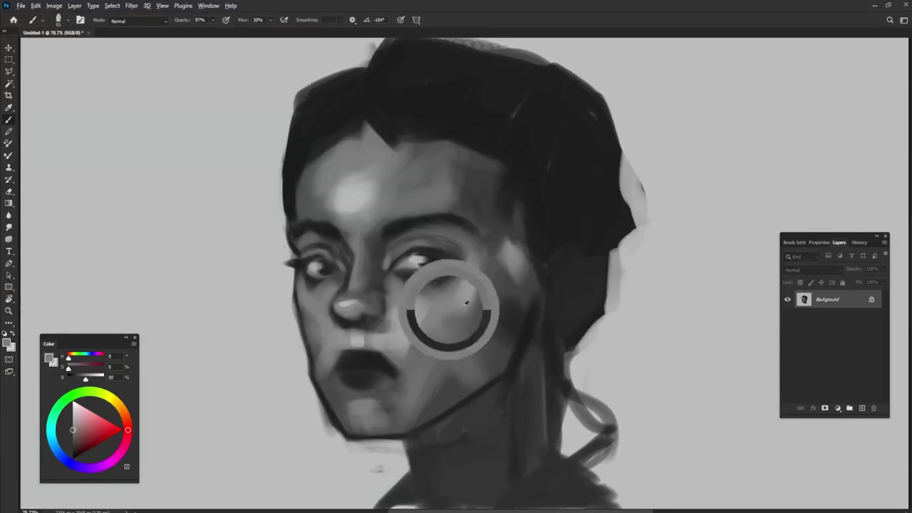
{"action": "mouse_move", "coordinate": [564, 309]}
{"action": "left_mouse_down"}
{"action": "mouse_move", "coordinate": [575, 263]}
{"action": "mouse_move", "coordinate": [595, 302]}
{"action": "mouse_move", "coordinate": [580, 306]}
{"action": "mouse_move", "coordinate": [586, 249]}
{"action": "mouse_move", "coordinate": [559, 240]}
{"action": "mouse_move", "coordinate": [584, 228]}
{"action": "mouse_move", "coordinate": [606, 260]}
{"action": "mouse_move", "coordinate": [597, 289]}
{"action": "left_mouse_up"}
Shade the ear with darker strokes and mid grey using a smaller, rotated brush.
{"action": "left_click", "coordinate": [592, 263], "text": "alt"}
{"action": "mouse_move", "coordinate": [586, 256]}
{"action": "left_mouse_down"}
{"action": "mouse_move", "coordinate": [567, 280]}
{"action": "mouse_move", "coordinate": [574, 314]}
{"action": "mouse_move", "coordinate": [590, 279]}
{"action": "left_mouse_up"}
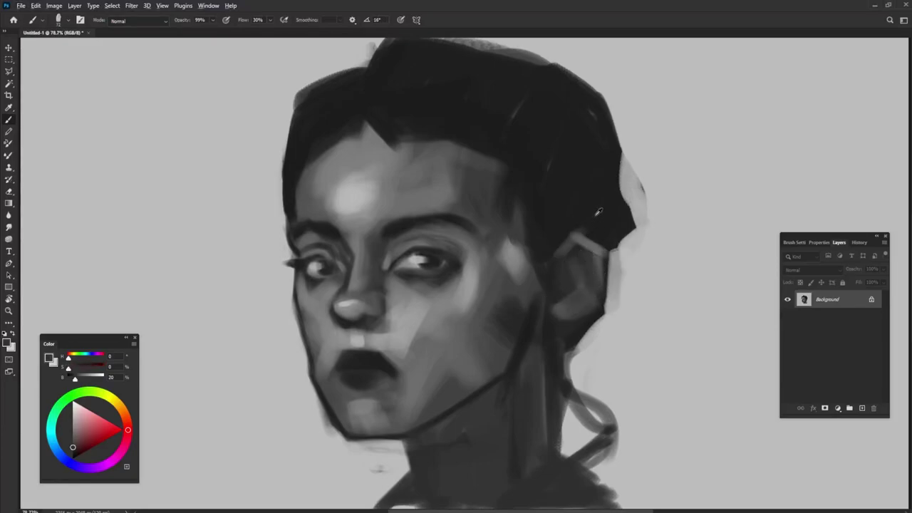
{"action": "left_click", "coordinate": [580, 246], "text": "alt"}
{"action": "left_click", "coordinate": [578, 257], "text": "alt"}
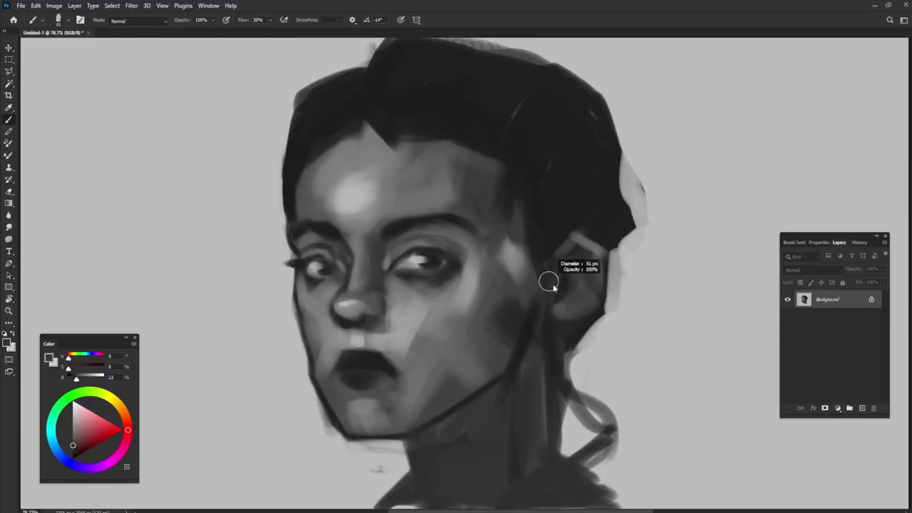
{"action": "left_click_drag", "start_coordinate": [553, 287], "coordinate": [538, 279]}
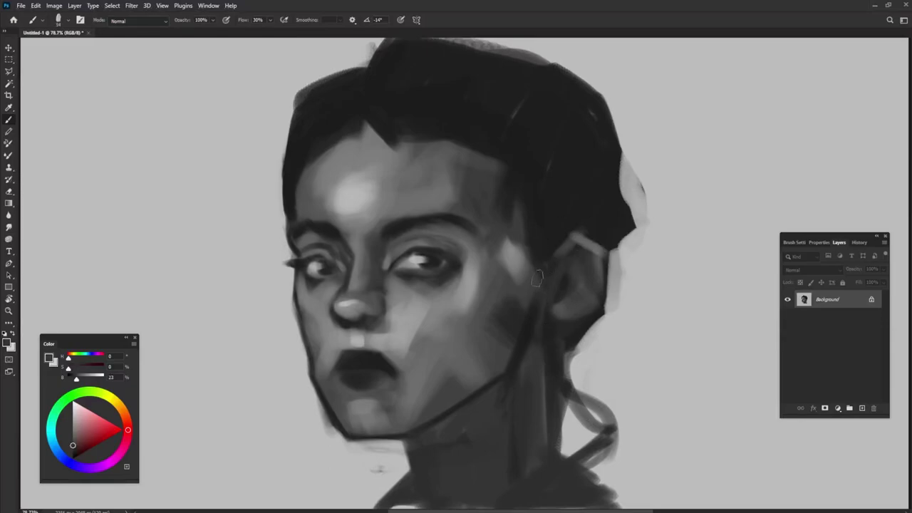
{"action": "left_click", "coordinate": [529, 323], "text": "alt"}
{"action": "left_click", "coordinate": [514, 269], "text": "alt"}
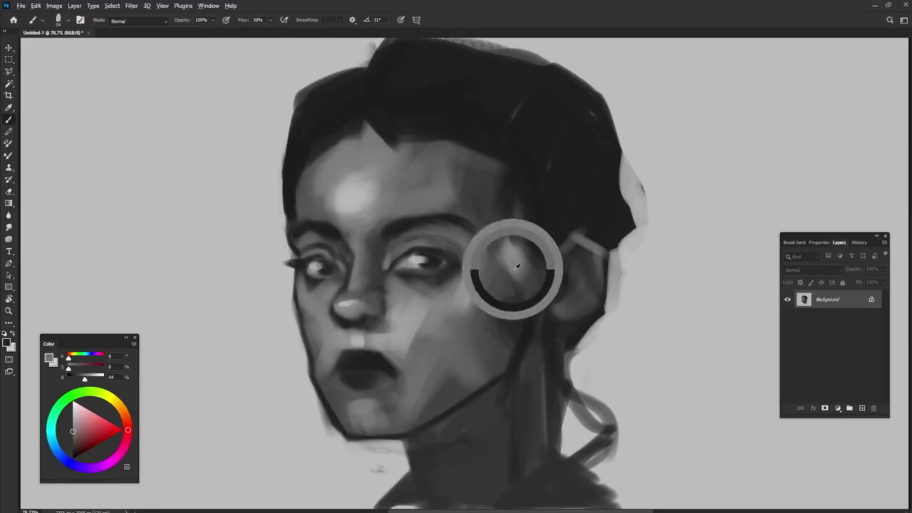
{"action": "left_click_drag", "start_coordinate": [528, 278], "coordinate": [542, 280]}
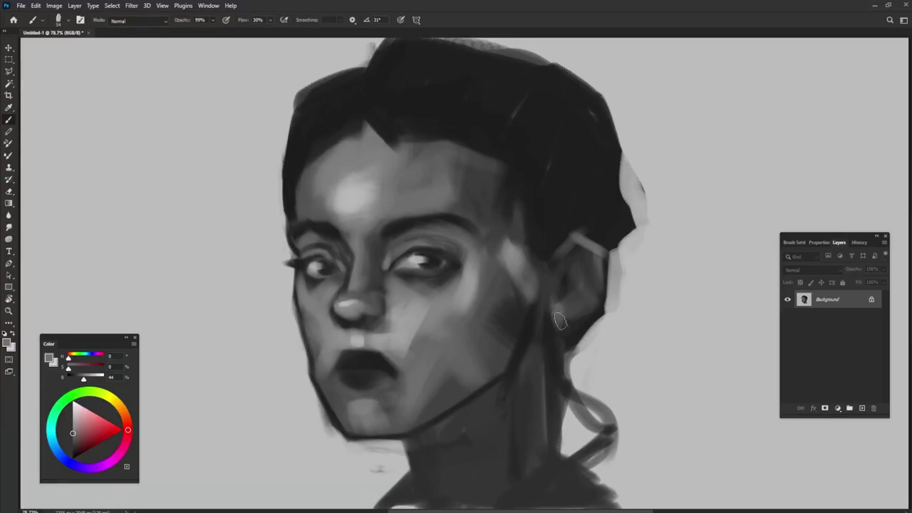
{"action": "left_click", "coordinate": [568, 278], "text": "alt"}
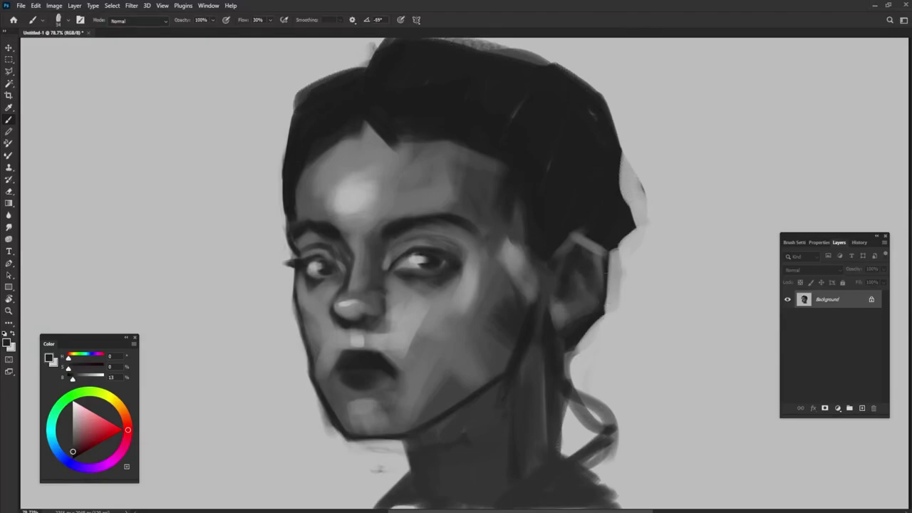
{"action": "key", "text": "shift+Right"}
{"action": "key", "text": "shift+Right"}
{"action": "key", "text": "shift+Right"}
Extend dark hair strokes down behind the ear.
{"action": "left_click_drag", "start_coordinate": [625, 235], "coordinate": [625, 278]}
{"action": "left_click_drag", "start_coordinate": [624, 234], "coordinate": [621, 299]}
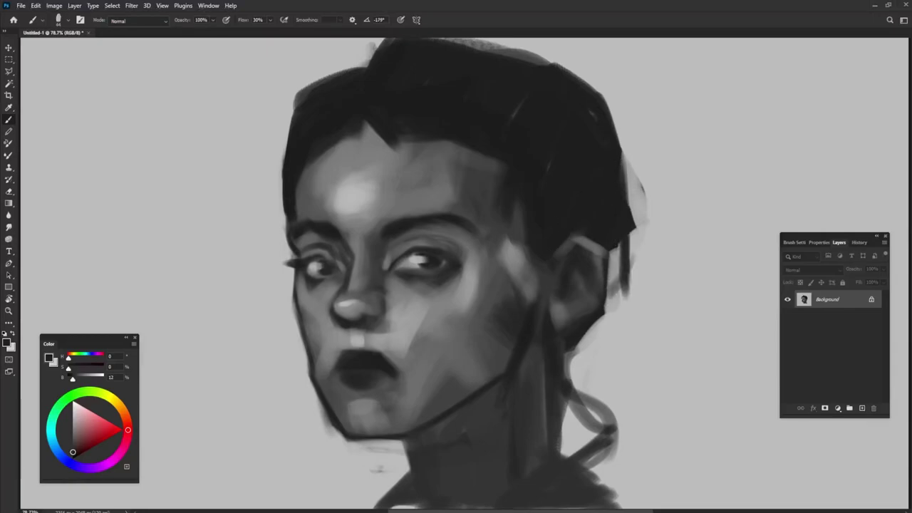
{"action": "left_click_drag", "start_coordinate": [619, 260], "coordinate": [612, 299]}
Trim the top and right side of the hair with background grey.
{"action": "left_click", "coordinate": [660, 183], "text": "alt"}
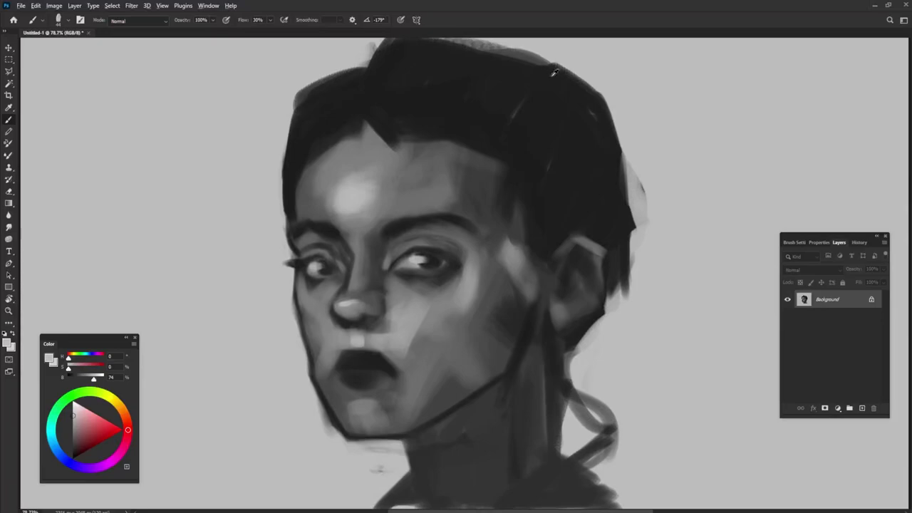
{"action": "mouse_move", "coordinate": [375, 40]}
{"action": "left_mouse_down"}
{"action": "mouse_move", "coordinate": [632, 112]}
{"action": "mouse_move", "coordinate": [373, 39]}
{"action": "mouse_move", "coordinate": [591, 87]}
{"action": "mouse_move", "coordinate": [633, 164]}
{"action": "left_mouse_up"}
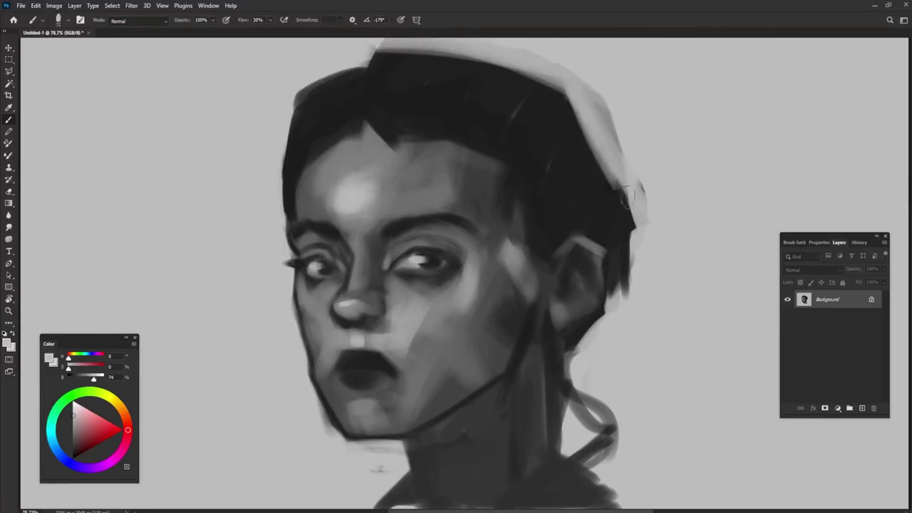
{"action": "mouse_move", "coordinate": [577, 86]}
{"action": "left_mouse_down"}
{"action": "mouse_move", "coordinate": [636, 196]}
{"action": "mouse_move", "coordinate": [641, 340]}
{"action": "left_mouse_up"}
Darken the neck behind the ear, the collar area and the hair edge.
{"action": "left_click", "coordinate": [592, 246], "text": "alt"}
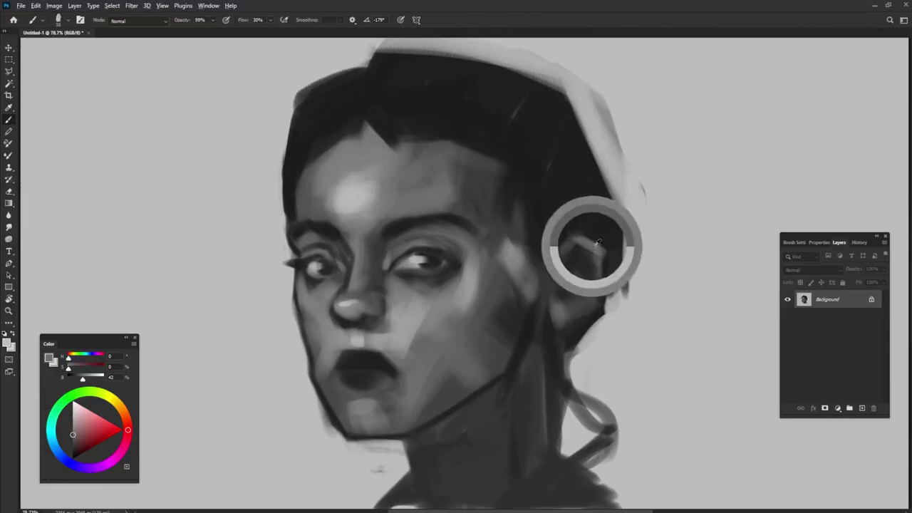
{"action": "left_click_drag", "start_coordinate": [619, 284], "coordinate": [603, 356]}
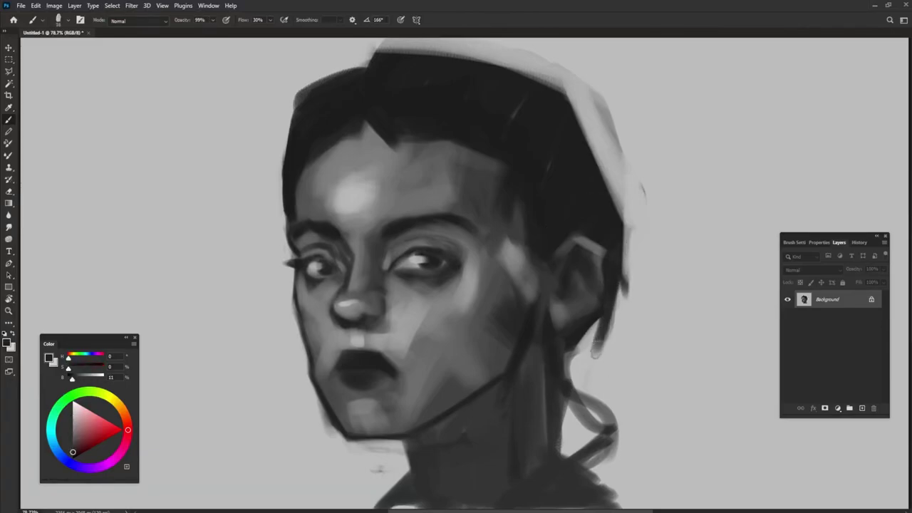
{"action": "left_click_drag", "start_coordinate": [612, 321], "coordinate": [567, 360]}
{"action": "mouse_move", "coordinate": [620, 280]}
{"action": "left_mouse_down"}
{"action": "mouse_move", "coordinate": [597, 332]}
{"action": "mouse_move", "coordinate": [554, 387]}
{"action": "mouse_move", "coordinate": [598, 428]}
{"action": "mouse_move", "coordinate": [570, 440]}
{"action": "left_mouse_up"}
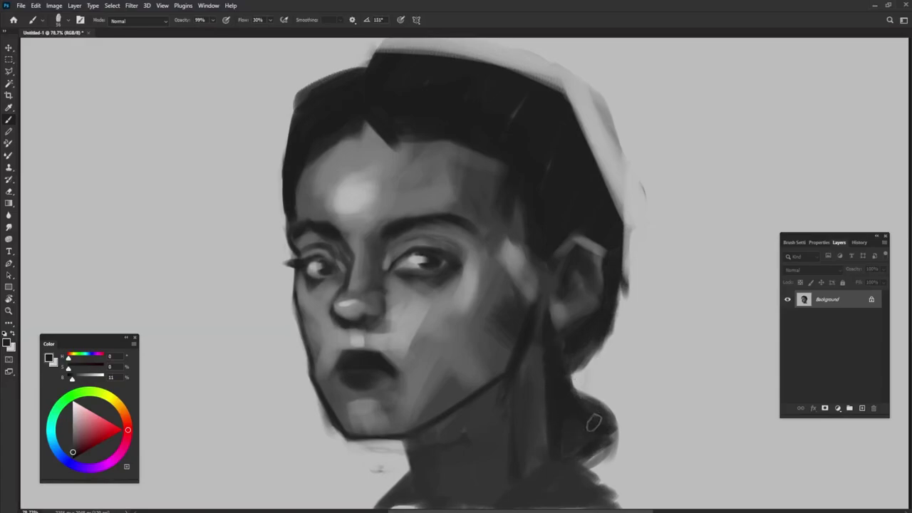
{"action": "mouse_move", "coordinate": [575, 381]}
{"action": "left_mouse_down"}
{"action": "mouse_move", "coordinate": [609, 419]}
{"action": "mouse_move", "coordinate": [571, 396]}
{"action": "left_mouse_up"}
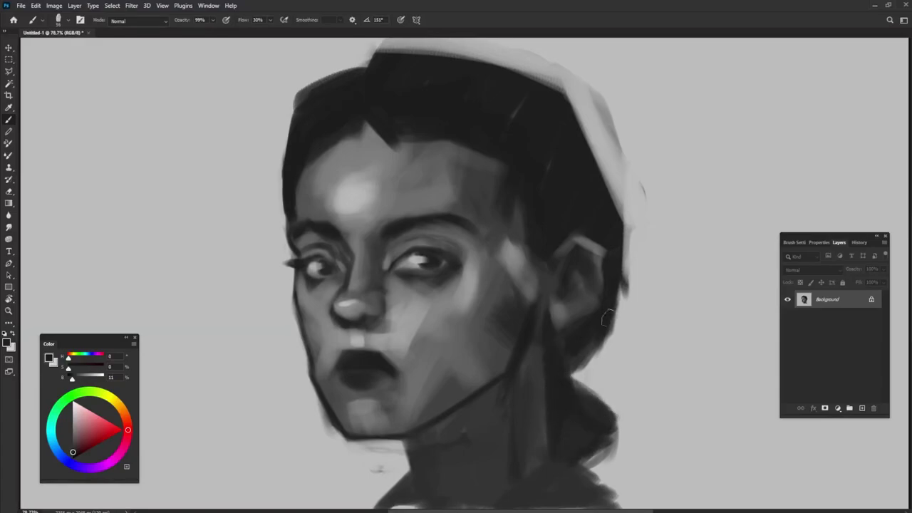
{"action": "left_click_drag", "start_coordinate": [612, 281], "coordinate": [615, 326]}
{"action": "left_click_drag", "start_coordinate": [587, 300], "coordinate": [580, 281]}
Lighten the lower ear and darken its bright top rim.
{"action": "left_click", "coordinate": [560, 309], "text": "alt"}
{"action": "mouse_move", "coordinate": [546, 322]}
{"action": "left_mouse_down"}
{"action": "mouse_move", "coordinate": [552, 303]}
{"action": "mouse_move", "coordinate": [527, 326]}
{"action": "mouse_move", "coordinate": [548, 266]}
{"action": "left_mouse_up"}
{"action": "left_click", "coordinate": [563, 328], "text": "alt"}
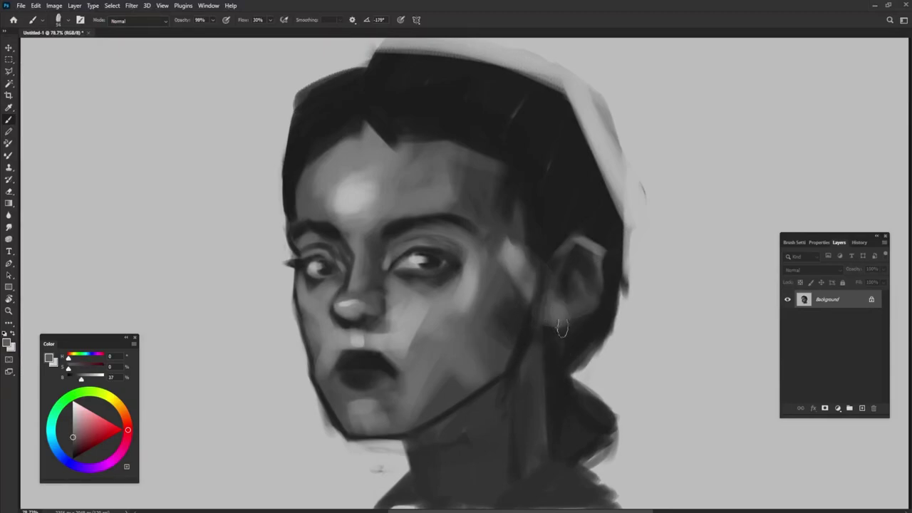
{"action": "left_click", "coordinate": [612, 242], "text": "alt"}
{"action": "mouse_move", "coordinate": [601, 240]}
{"action": "left_mouse_down"}
{"action": "mouse_move", "coordinate": [585, 326]}
{"action": "mouse_move", "coordinate": [582, 266]}
{"action": "mouse_move", "coordinate": [589, 292]}
{"action": "mouse_move", "coordinate": [566, 276]}
{"action": "left_mouse_up"}
{"action": "left_click", "coordinate": [585, 246], "text": "alt"}
{"action": "left_click", "coordinate": [568, 278], "text": "alt"}
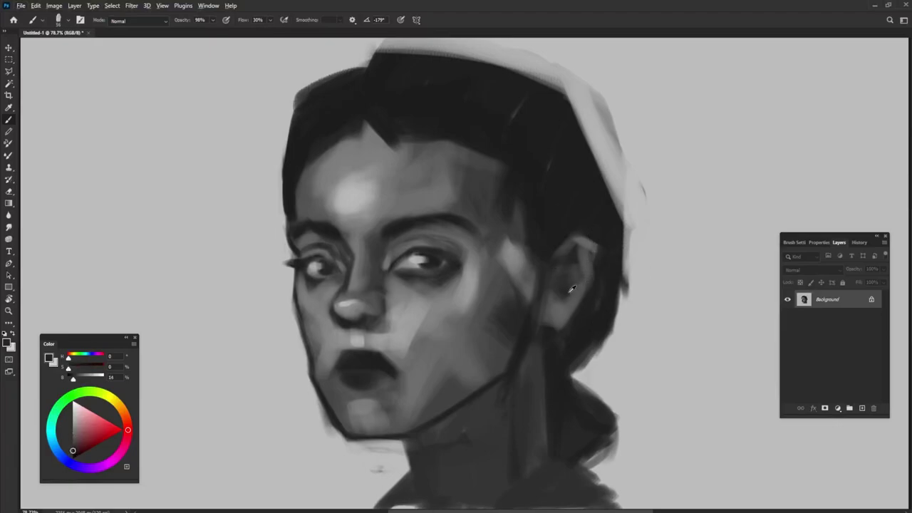
Refine the ear greys and paint light grey on the cheek beside it.
{"action": "left_click", "coordinate": [567, 290], "text": "alt"}
{"action": "left_click", "coordinate": [587, 263], "text": "alt"}
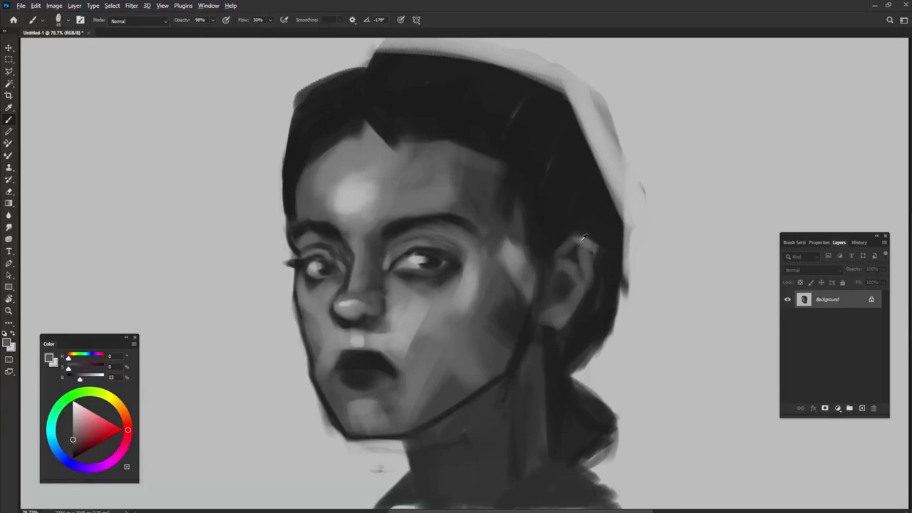
{"action": "left_click", "coordinate": [554, 237], "text": "alt"}
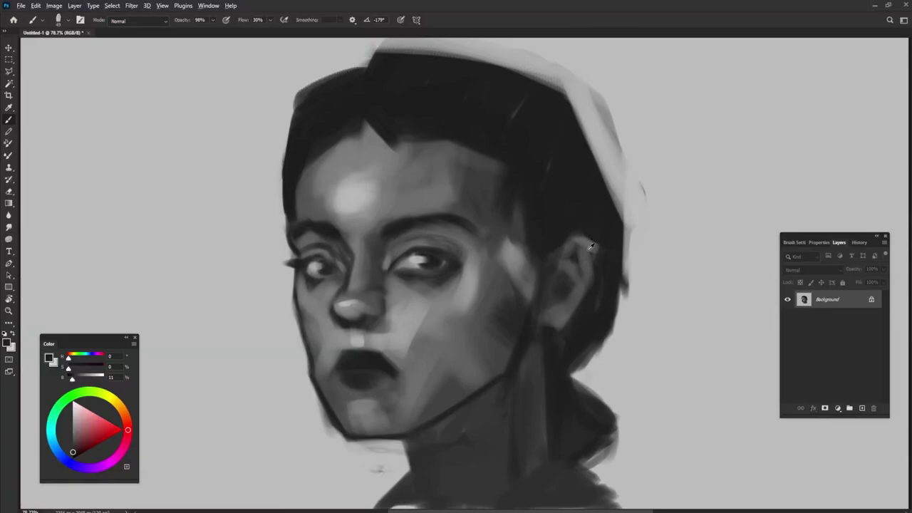
{"action": "left_click", "coordinate": [510, 248], "text": "alt"}
{"action": "left_click_drag", "start_coordinate": [521, 267], "coordinate": [486, 275]}
{"action": "left_click", "coordinate": [352, 201], "text": "alt"}
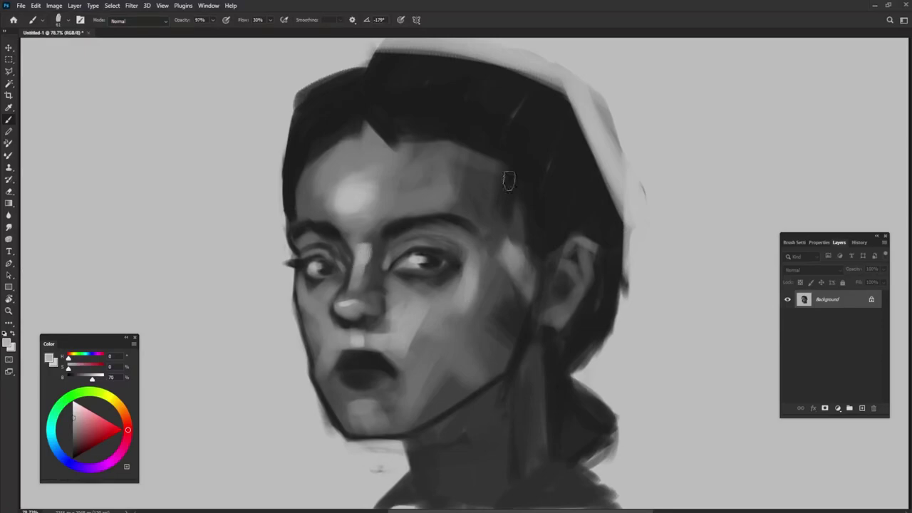
Repaint the area around the right eye with a larger brush and light grey.
{"action": "right_click", "coordinate": [362, 271], "text": "alt"}
{"action": "left_click", "coordinate": [372, 238], "text": "alt"}
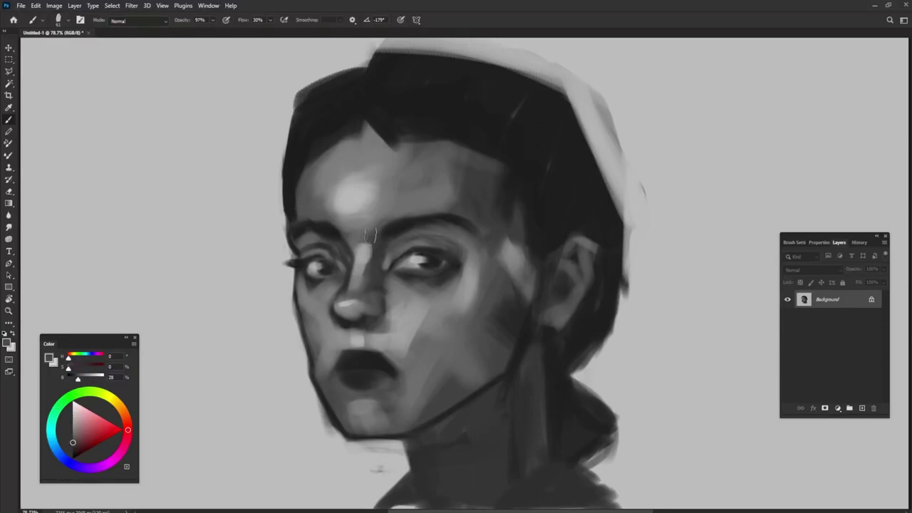
{"action": "right_click", "coordinate": [410, 206], "text": "alt"}
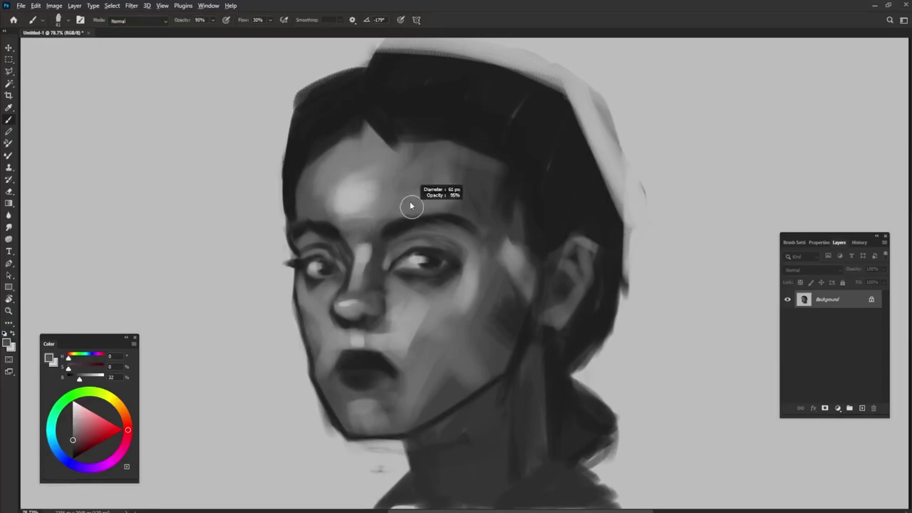
{"action": "left_click", "coordinate": [356, 278], "text": "alt"}
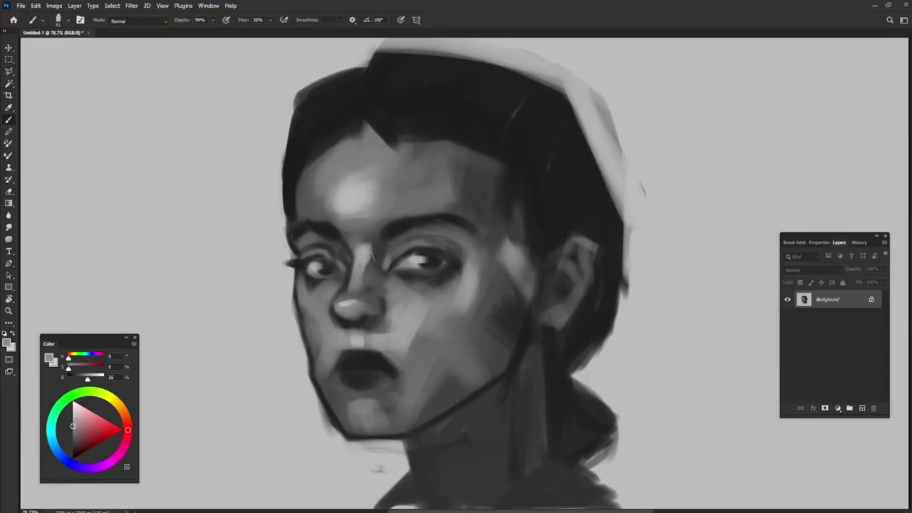
{"action": "left_click", "coordinate": [360, 336], "text": "alt"}
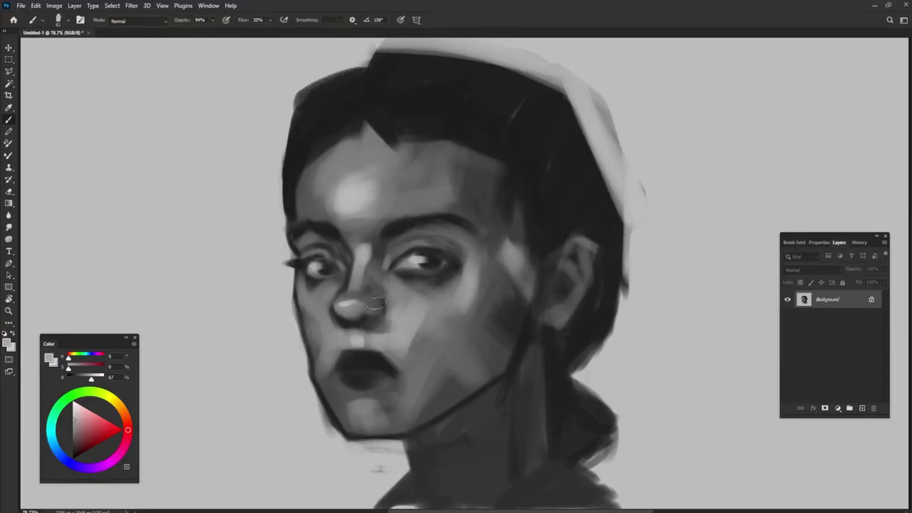
{"action": "left_click_drag", "start_coordinate": [399, 264], "coordinate": [460, 246]}
Raise the colour brightness to 80 and highlight the right upper eyelid.
{"action": "left_click_drag", "start_coordinate": [91, 378], "coordinate": [97, 378]}
{"action": "right_click", "coordinate": [394, 265], "text": "alt"}
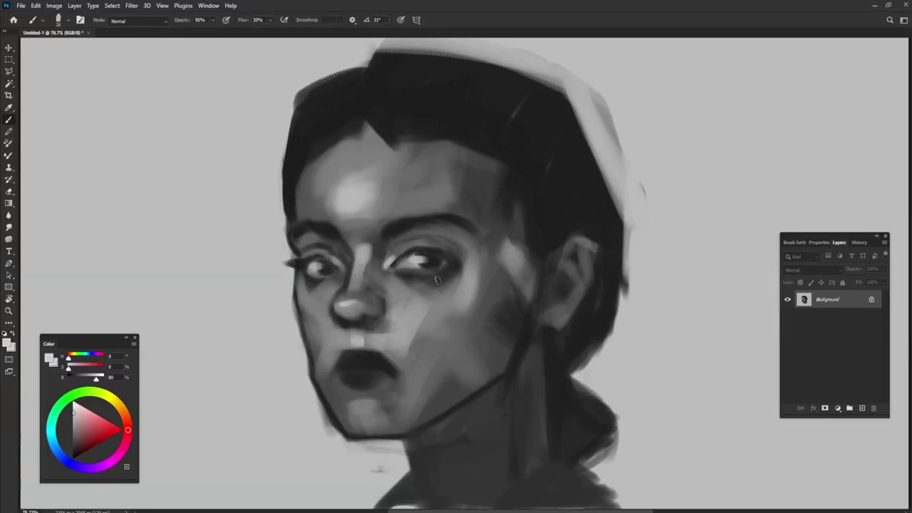
{"action": "right_click", "coordinate": [422, 243], "text": "alt"}
{"action": "left_click_drag", "start_coordinate": [421, 244], "coordinate": [434, 248]}
{"action": "right_click", "coordinate": [427, 275], "text": "alt"}
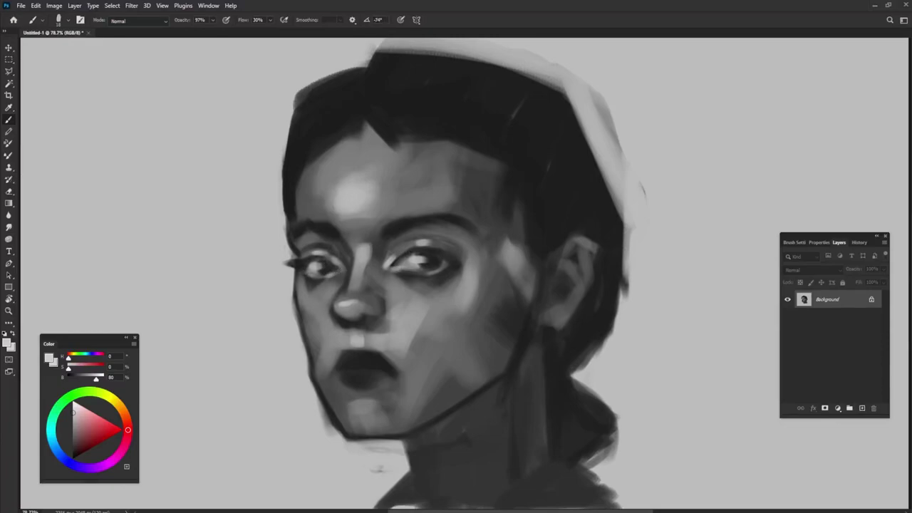
{"action": "left_click", "coordinate": [430, 264], "text": "alt"}
{"action": "left_click", "coordinate": [349, 355], "text": "alt"}
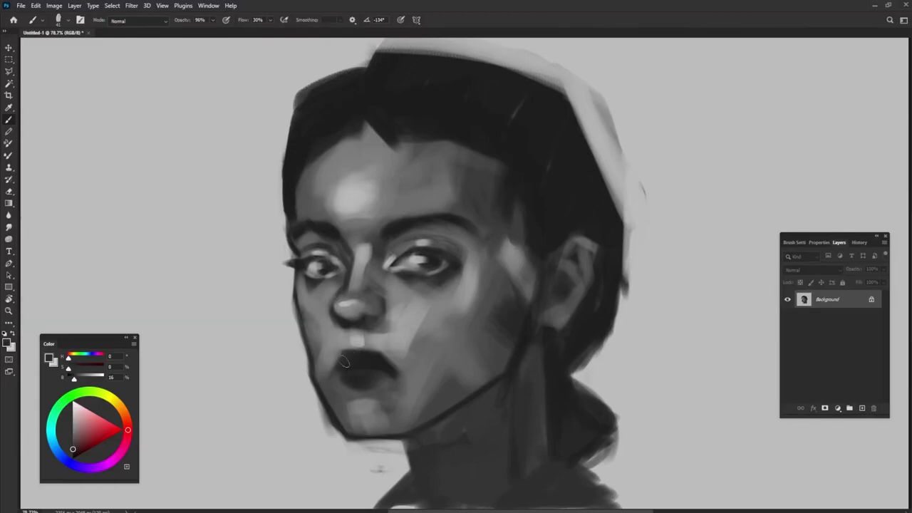
Cover the highlight at the lip corner with slightly darker skin grey.
{"action": "left_click", "coordinate": [330, 362], "text": "alt"}
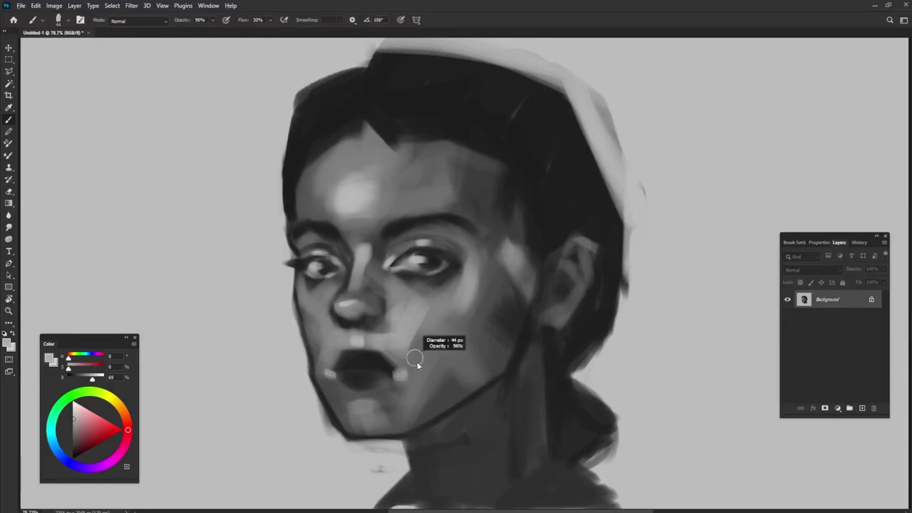
{"action": "left_click", "coordinate": [402, 374], "text": "alt"}
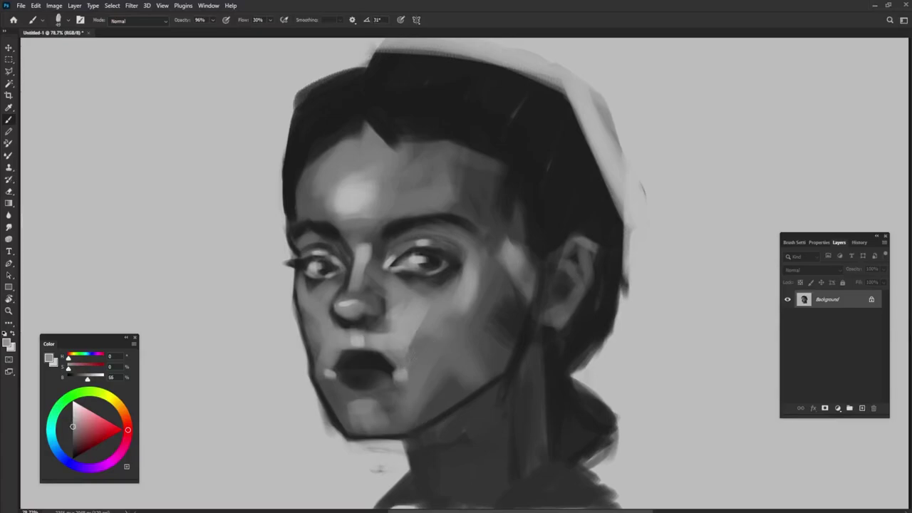
{"action": "mouse_move", "coordinate": [321, 372]}
{"action": "left_mouse_down"}
{"action": "mouse_move", "coordinate": [338, 391]}
{"action": "mouse_move", "coordinate": [346, 358]}
{"action": "mouse_move", "coordinate": [360, 348]}
{"action": "left_mouse_up"}
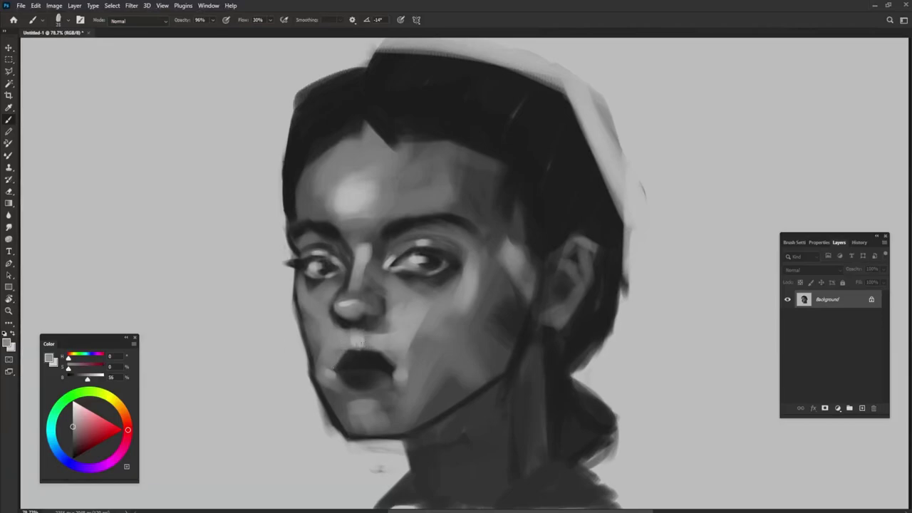
{"action": "left_click", "coordinate": [357, 342], "text": "alt"}
{"action": "left_click", "coordinate": [368, 356], "text": "alt"}
Repaint the lips in the dark lip tone to define the upper-lip bow.
{"action": "left_click", "coordinate": [385, 335], "text": "alt"}
{"action": "left_click", "coordinate": [386, 360], "text": "alt"}
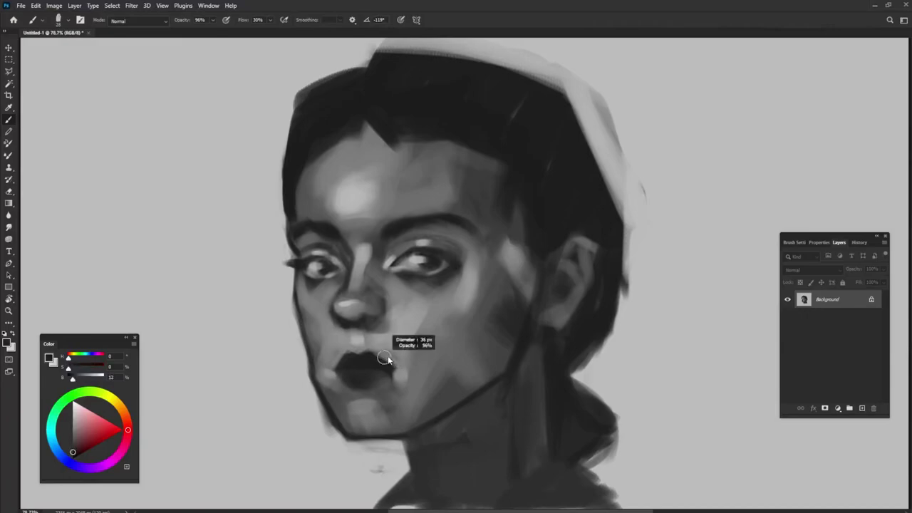
{"action": "mouse_move", "coordinate": [384, 368]}
{"action": "left_mouse_down"}
{"action": "mouse_move", "coordinate": [391, 364]}
{"action": "mouse_move", "coordinate": [335, 372]}
{"action": "mouse_move", "coordinate": [360, 360]}
{"action": "left_mouse_up"}
{"action": "right_click", "coordinate": [387, 354], "text": "alt"}
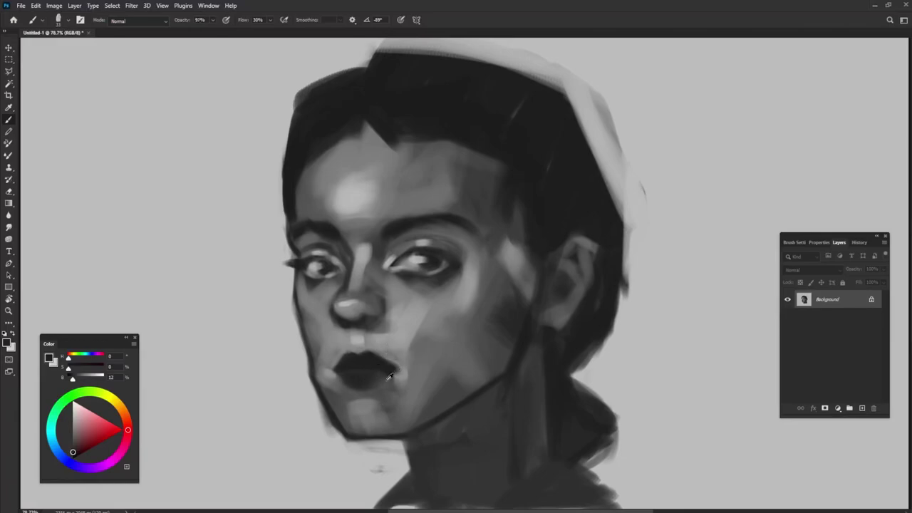
{"action": "left_click", "coordinate": [385, 381], "text": "alt"}
{"action": "right_click", "coordinate": [404, 352], "text": "alt"}
{"action": "left_click", "coordinate": [375, 361], "text": "alt"}
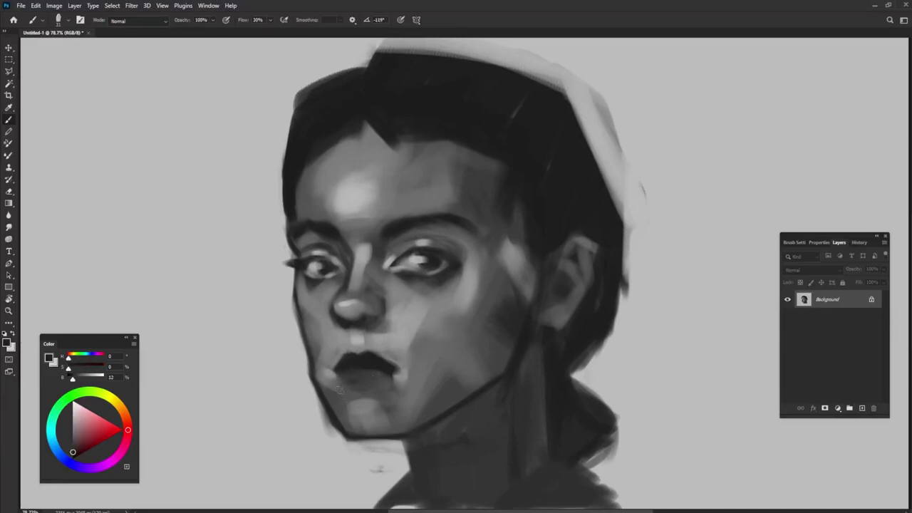
Paint a dark shadow below the lower lip and on the chin's left side.
{"action": "left_click_drag", "start_coordinate": [352, 395], "coordinate": [393, 389]}
{"action": "left_click", "coordinate": [342, 385], "text": "alt"}
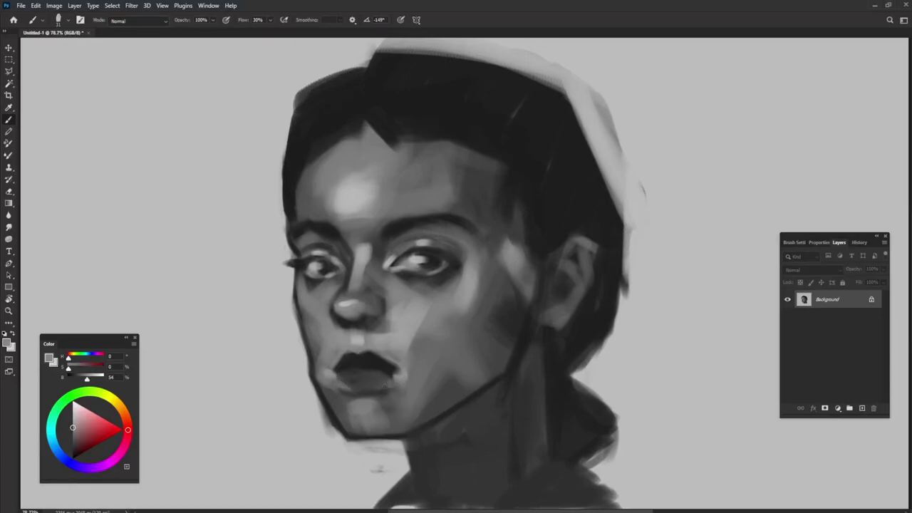
{"action": "key", "text": "shift+Right"}
{"action": "key", "text": "shift+Right"}
{"action": "left_click", "coordinate": [386, 390], "text": "alt"}
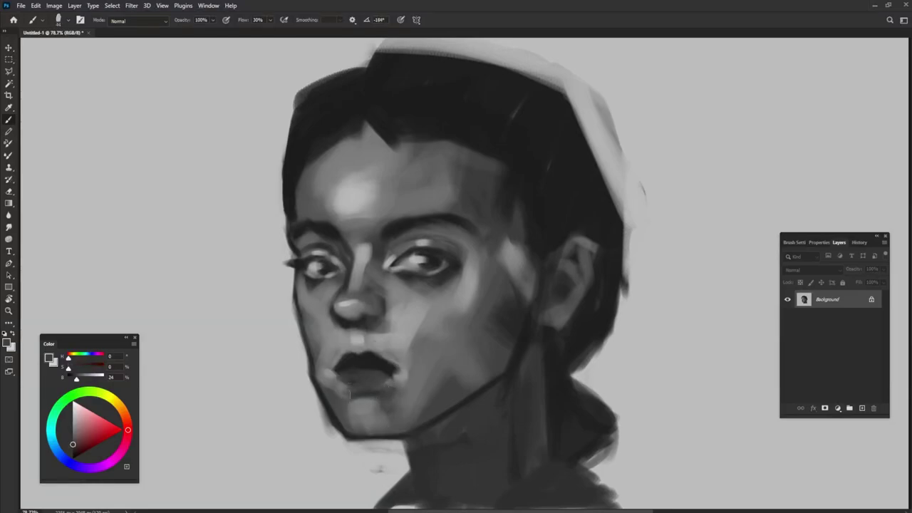
{"action": "left_click_drag", "start_coordinate": [349, 392], "coordinate": [342, 408]}
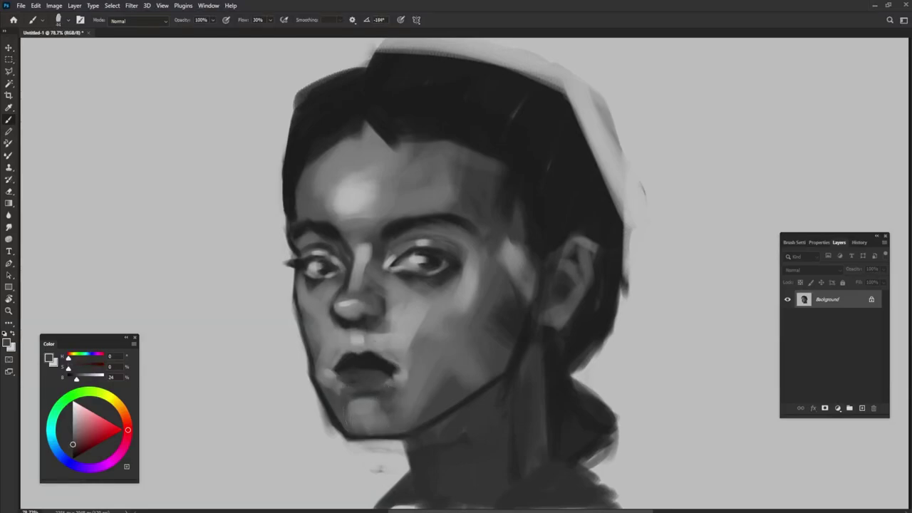
Lighten the left cheek edge with lighter grey at about 90% opacity.
{"action": "left_click", "coordinate": [339, 383], "text": "alt"}
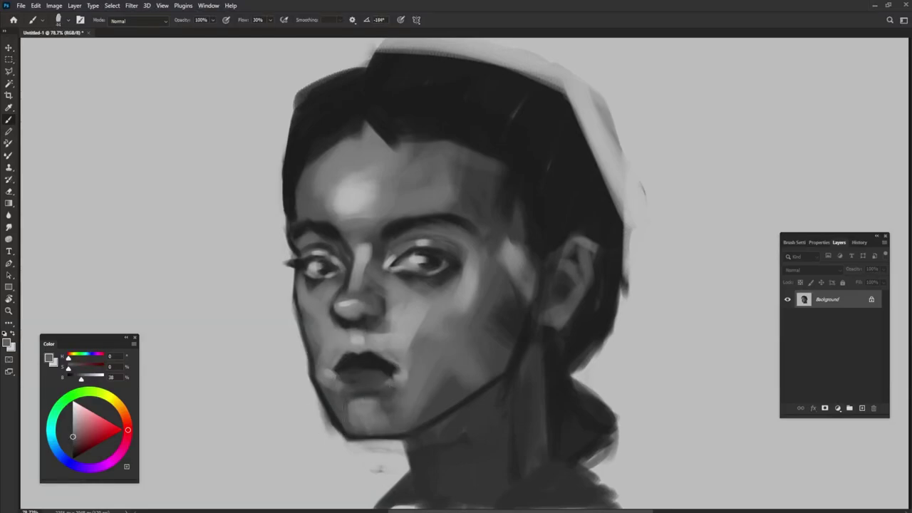
{"action": "left_click", "coordinate": [359, 342], "text": "alt"}
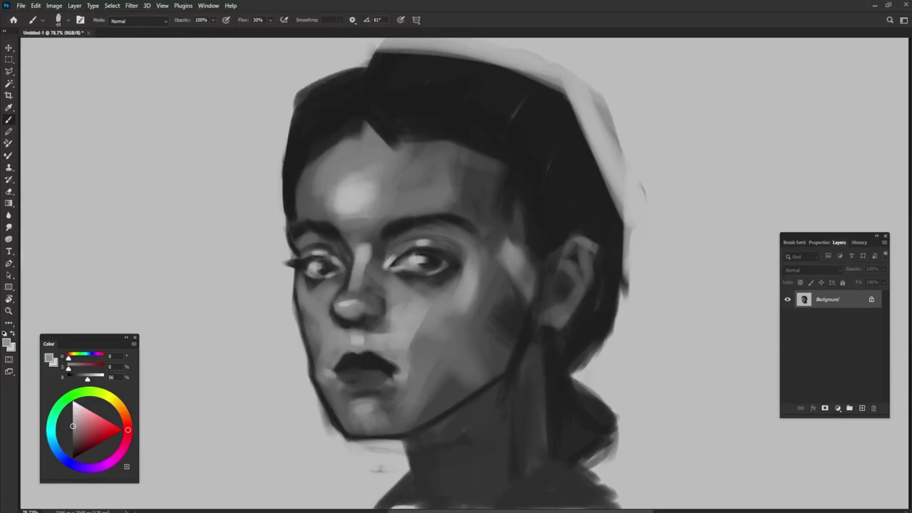
{"action": "key", "text": "9"}
{"action": "key", "text": "9"}
{"action": "left_click", "coordinate": [273, 396], "text": "alt"}
{"action": "left_click_drag", "start_coordinate": [309, 304], "coordinate": [322, 349]}
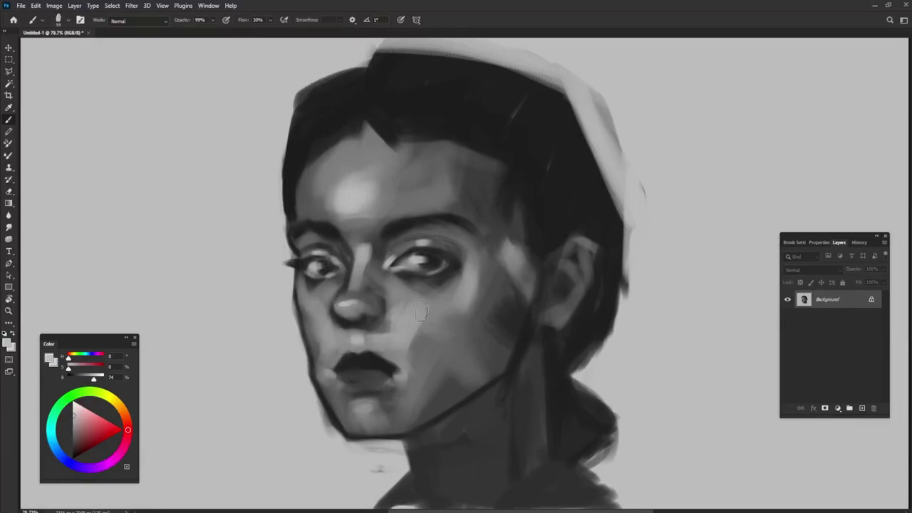
Lighten the cheek below the right eye and paint a small dark shadow on the chin.
{"action": "left_click_drag", "start_coordinate": [421, 310], "coordinate": [470, 311]}
{"action": "left_click", "coordinate": [455, 314], "text": "alt"}
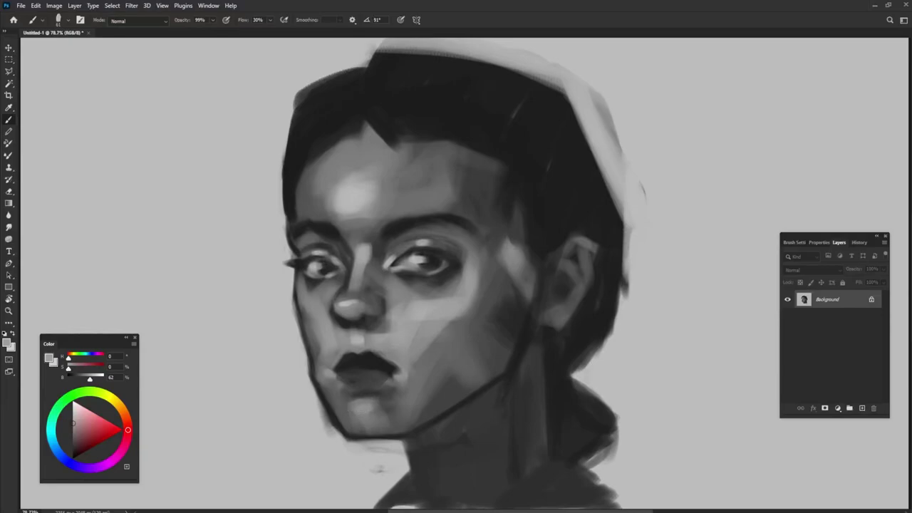
{"action": "key", "text": "0"}
{"action": "left_click", "coordinate": [367, 360], "text": "alt"}
{"action": "left_click_drag", "start_coordinate": [359, 425], "coordinate": [366, 426]}
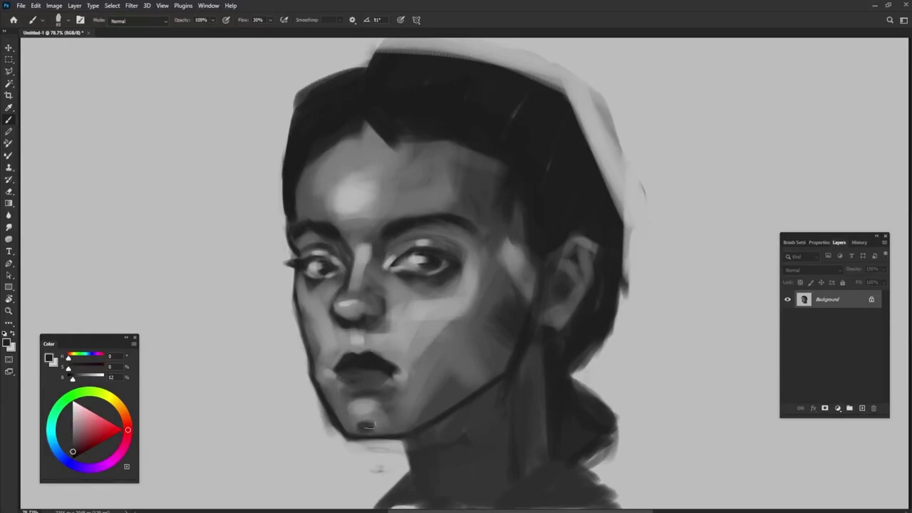
{"action": "left_click", "coordinate": [380, 407], "text": "alt"}
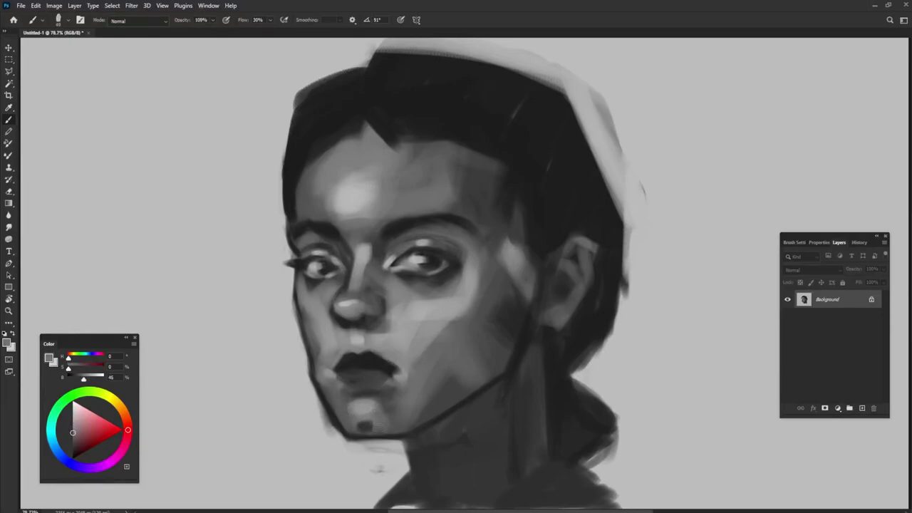
{"action": "left_click", "coordinate": [374, 409], "text": "alt"}
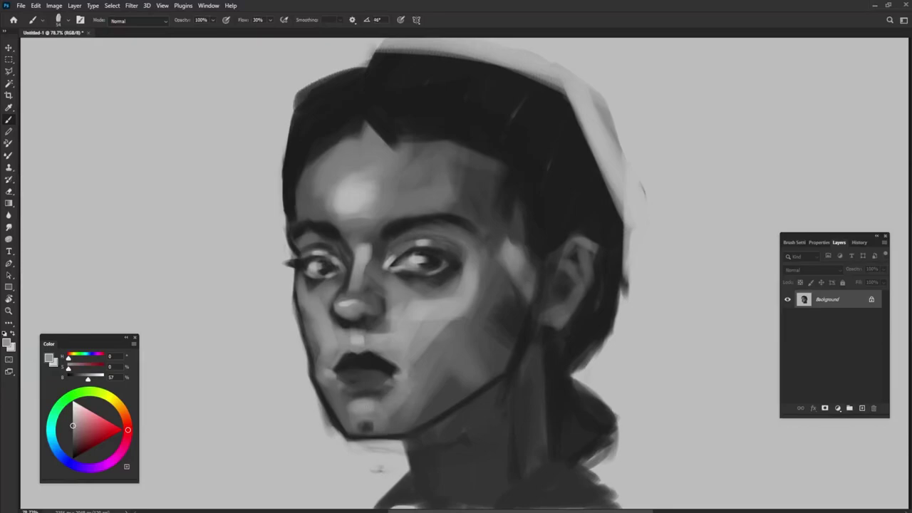
With a smaller brush, highlight the lower lip and sharpen the near-black line between the lips.
{"action": "left_click", "coordinate": [404, 381], "text": "alt"}
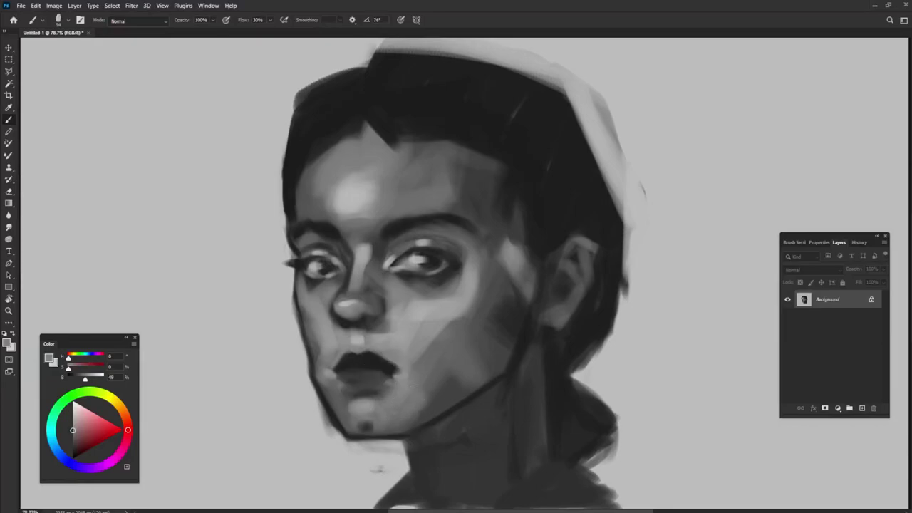
{"action": "right_click", "coordinate": [442, 300], "text": "alt"}
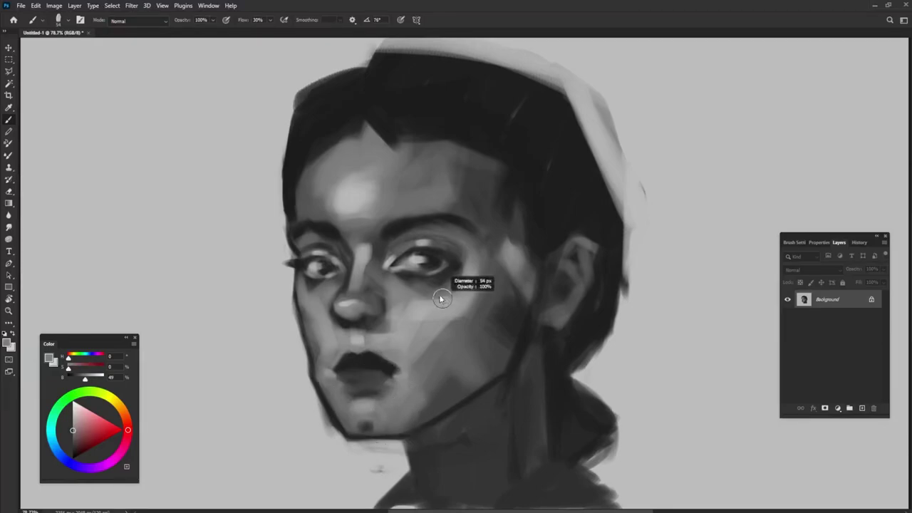
{"action": "right_click", "coordinate": [366, 367], "text": "alt"}
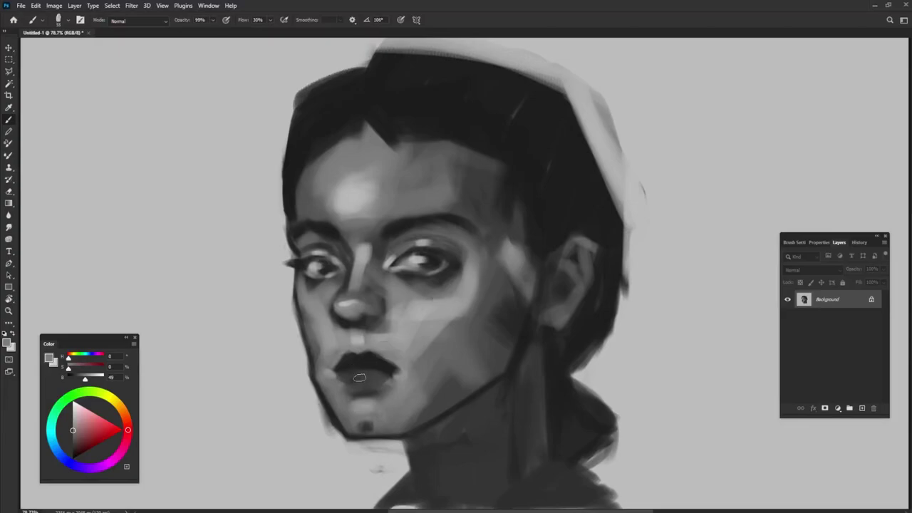
{"action": "left_click_drag", "start_coordinate": [360, 378], "coordinate": [384, 377]}
{"action": "left_click", "coordinate": [370, 365], "text": "alt"}
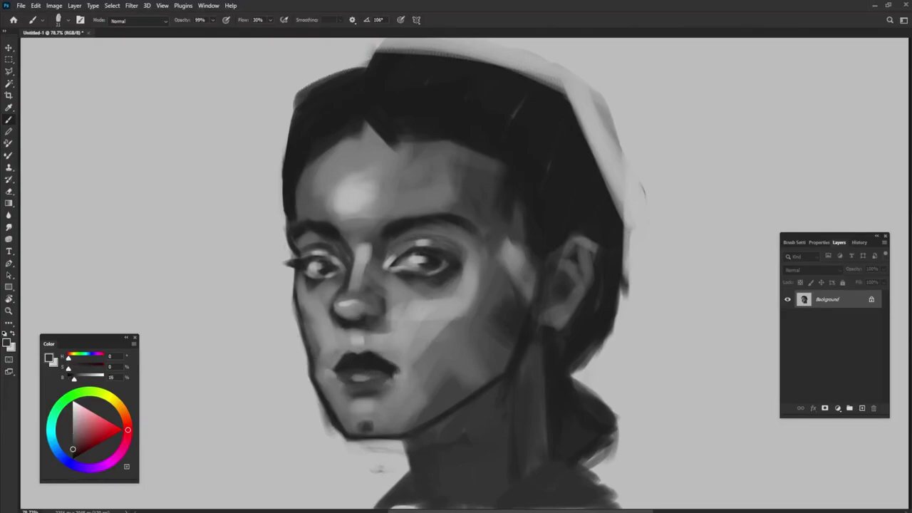
{"action": "left_click", "coordinate": [363, 356], "text": "alt"}
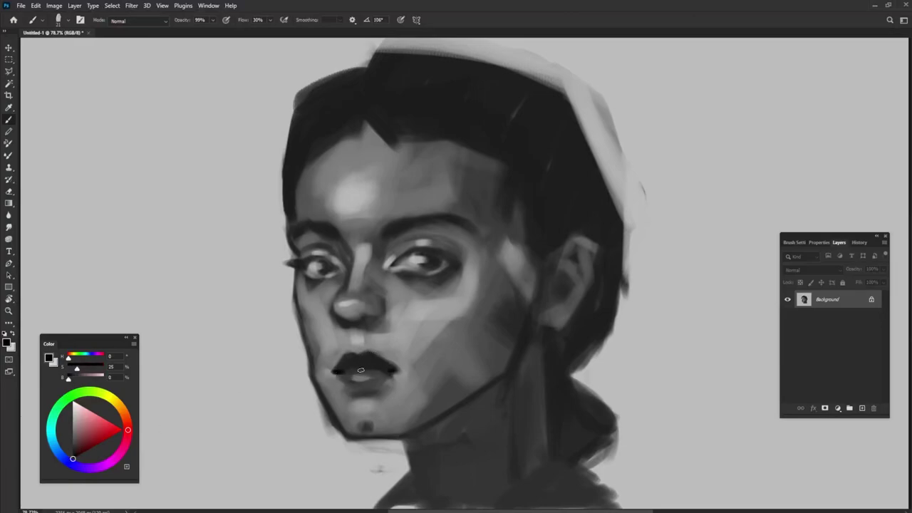
{"action": "left_click_drag", "start_coordinate": [341, 371], "coordinate": [373, 367]}
{"action": "key", "text": "shift+Left"}
{"action": "key", "text": "shift+Left"}
Darken the nostril and the shadow under the nose tip with near-black greys.
{"action": "left_click", "coordinate": [363, 317], "text": "alt"}
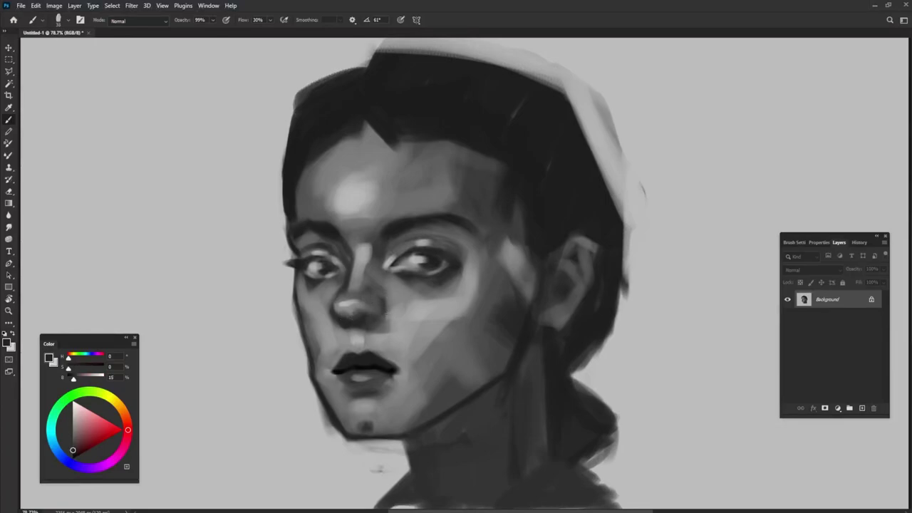
{"action": "left_click", "coordinate": [358, 366], "text": "alt"}
{"action": "left_click_drag", "start_coordinate": [362, 316], "coordinate": [369, 319]}
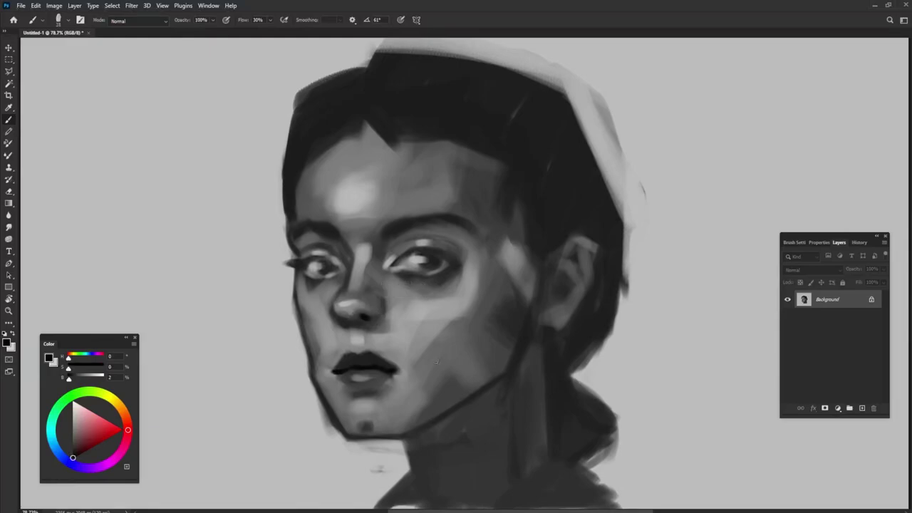
{"action": "left_click", "coordinate": [375, 313], "text": "alt"}
{"action": "left_click", "coordinate": [372, 318], "text": "alt"}
{"action": "left_click", "coordinate": [346, 326], "text": "alt"}
{"action": "left_click", "coordinate": [370, 323], "text": "alt"}
{"action": "left_click", "coordinate": [368, 319], "text": "alt"}
{"action": "left_click", "coordinate": [366, 329], "text": "alt"}
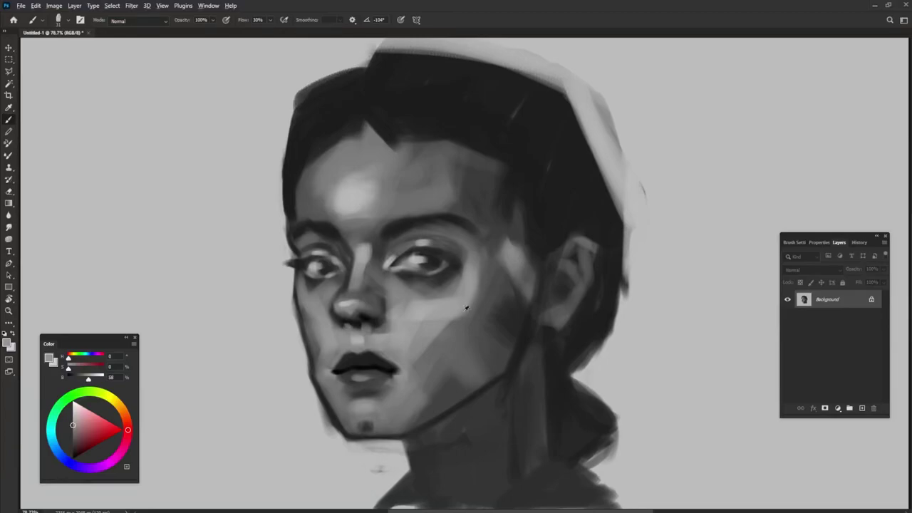
Add a pale highlight across the lower lip using a lighter sampled grey.
{"action": "left_click", "coordinate": [357, 375], "text": "alt"}
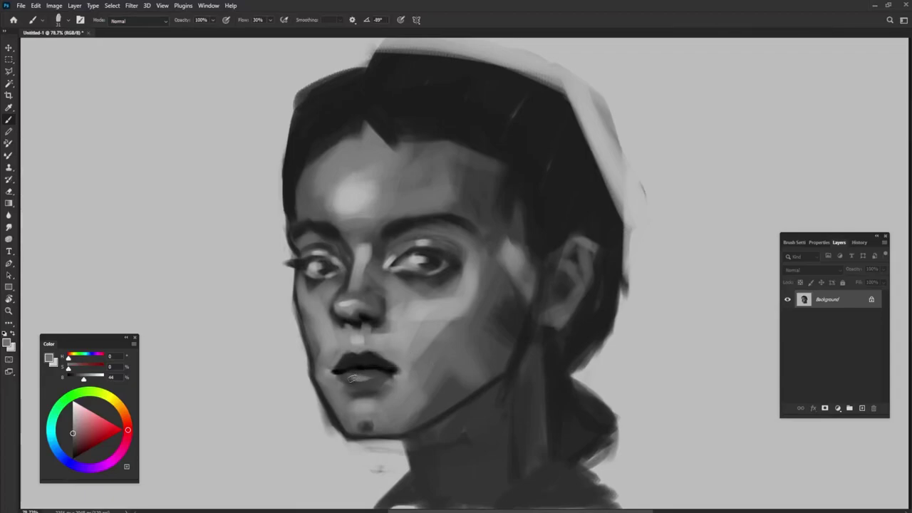
{"action": "left_click", "coordinate": [362, 376], "text": "alt"}
{"action": "left_click_drag", "start_coordinate": [357, 378], "coordinate": [369, 379]}
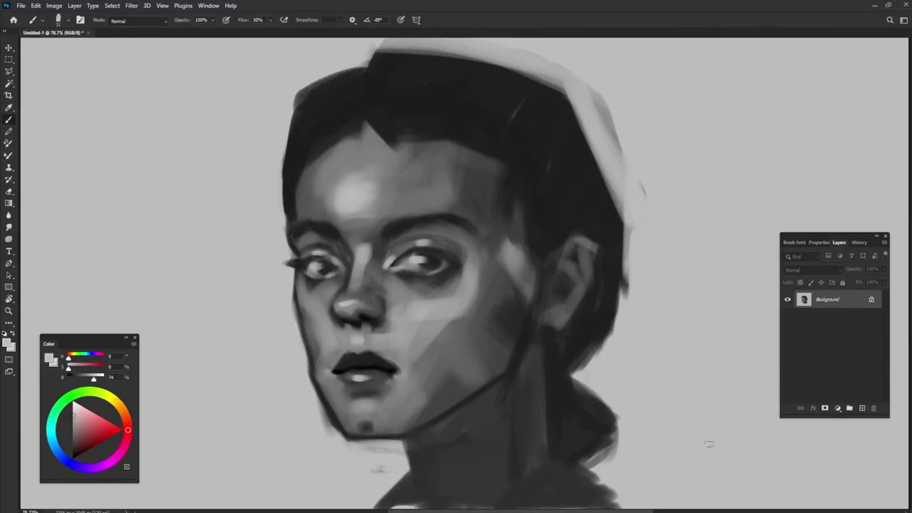
{"action": "left_click", "coordinate": [543, 208], "text": "alt"}
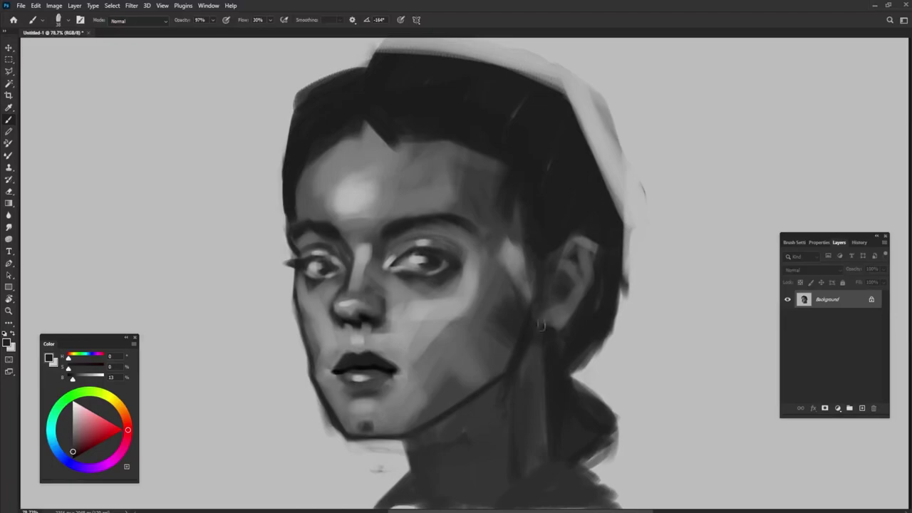
Resize the brush and softly lighten the brow with the forehead highlight tone.
{"action": "left_click_drag", "start_coordinate": [539, 233], "coordinate": [515, 247]}
{"action": "left_click", "coordinate": [515, 248], "text": "alt"}
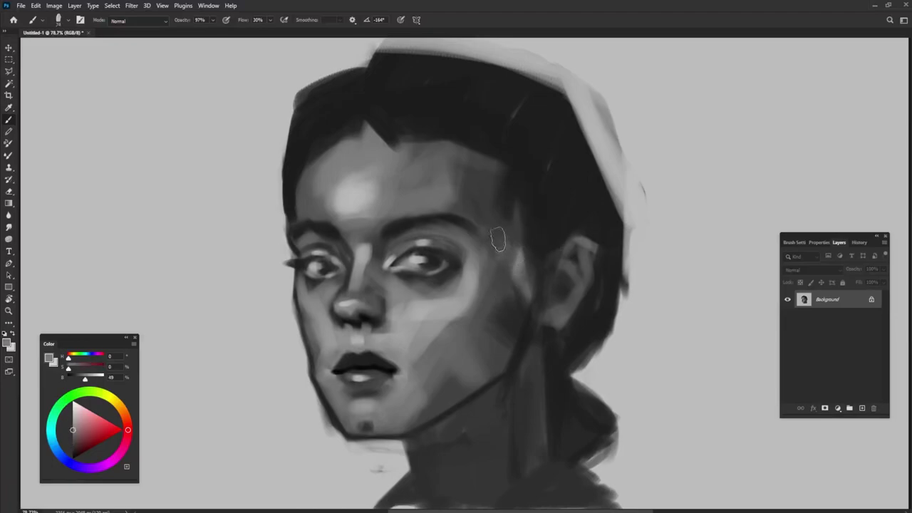
{"action": "left_click", "coordinate": [496, 266], "text": "alt"}
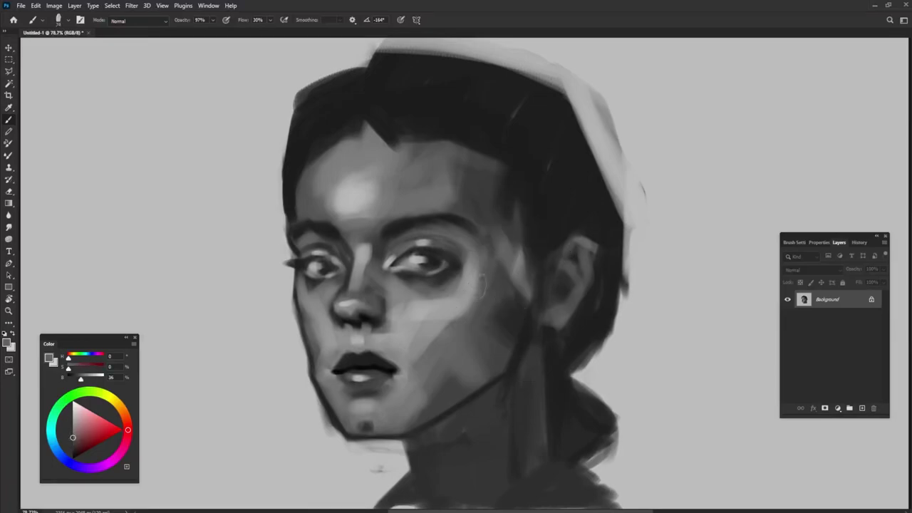
{"action": "left_click", "coordinate": [456, 265], "text": "alt"}
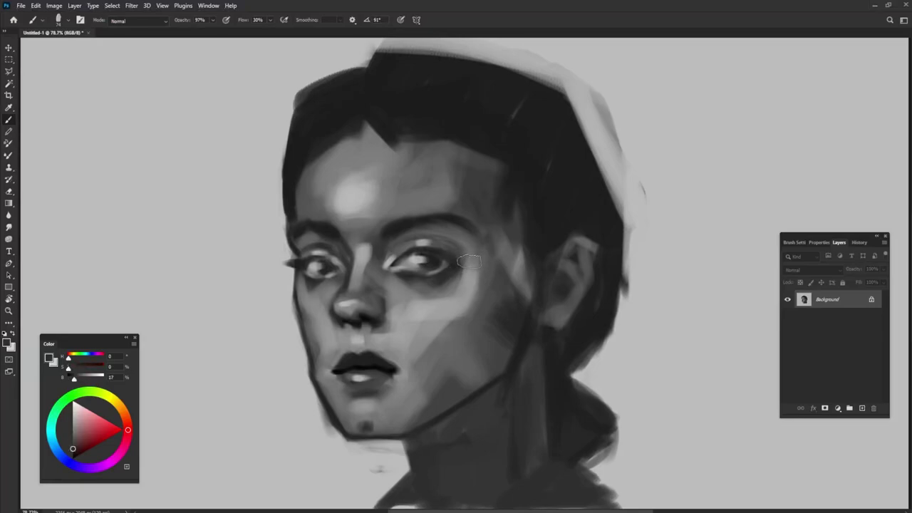
{"action": "left_click", "coordinate": [472, 254], "text": "alt"}
{"action": "left_click", "coordinate": [352, 197], "text": "alt"}
{"action": "left_click_drag", "start_coordinate": [276, 249], "coordinate": [308, 239]}
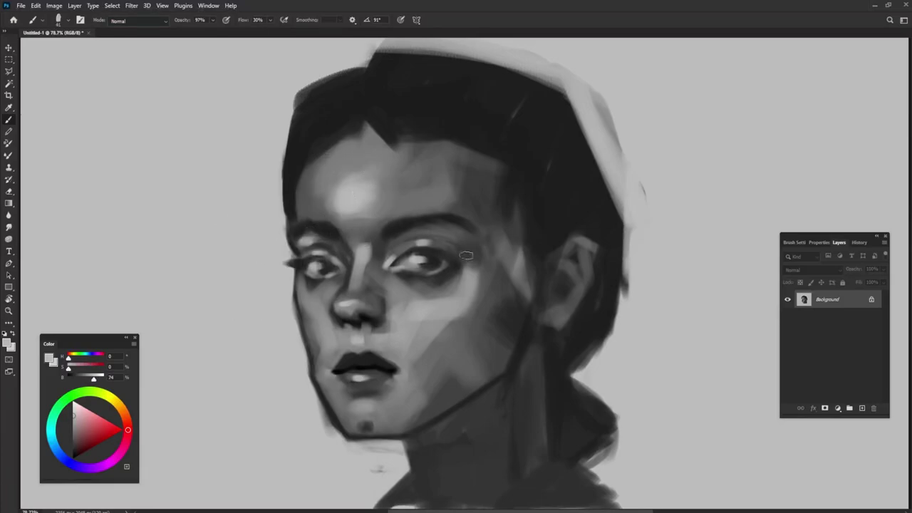
{"action": "left_click_drag", "start_coordinate": [455, 236], "coordinate": [438, 227]}
Paint a dark stroke down the nose bridge with a smaller brush.
{"action": "left_click_drag", "start_coordinate": [371, 306], "coordinate": [373, 306]}
{"action": "left_click", "coordinate": [348, 282], "text": "alt"}
{"action": "left_click_drag", "start_coordinate": [353, 288], "coordinate": [362, 293]}
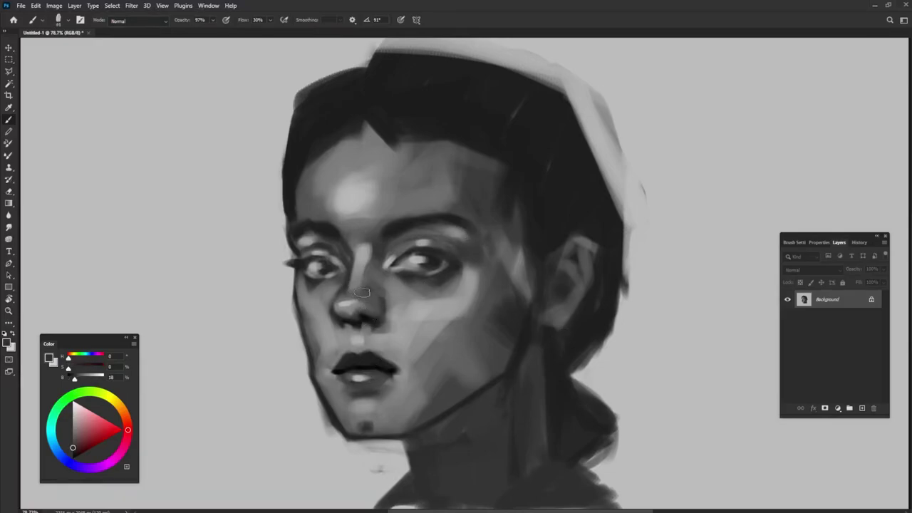
{"action": "left_click", "coordinate": [355, 277], "text": "alt"}
{"action": "left_click", "coordinate": [373, 263], "text": "alt"}
{"action": "left_click_drag", "start_coordinate": [372, 239], "coordinate": [367, 264]}
{"action": "left_click", "coordinate": [377, 242], "text": "alt"}
{"action": "left_click", "coordinate": [377, 237], "text": "alt"}
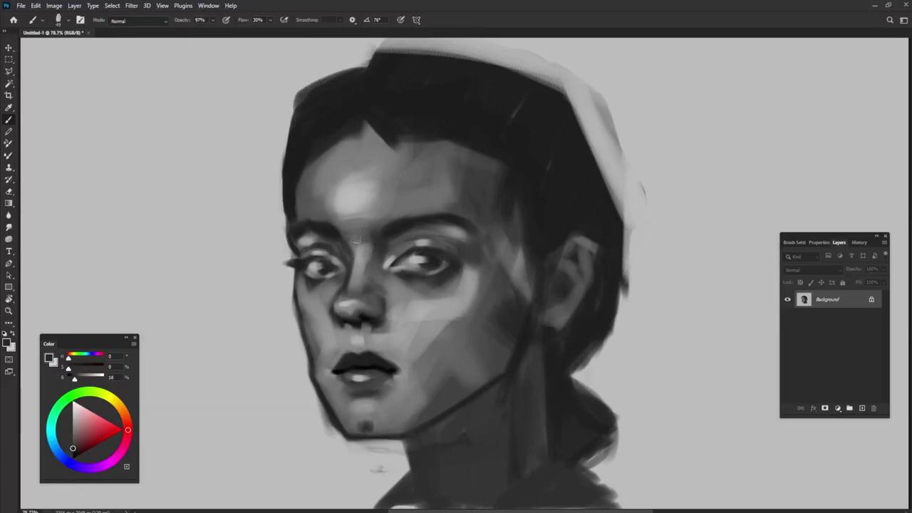
Lighten the forehead up to the hairline with light forehead grey.
{"action": "left_click", "coordinate": [340, 207], "text": "alt"}
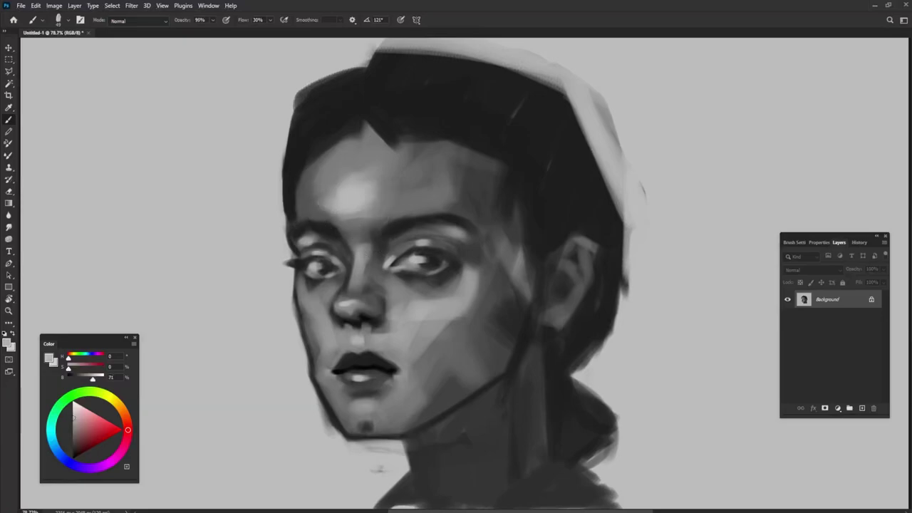
{"action": "left_click_drag", "start_coordinate": [349, 204], "coordinate": [328, 210]}
{"action": "left_click", "coordinate": [387, 204], "text": "alt"}
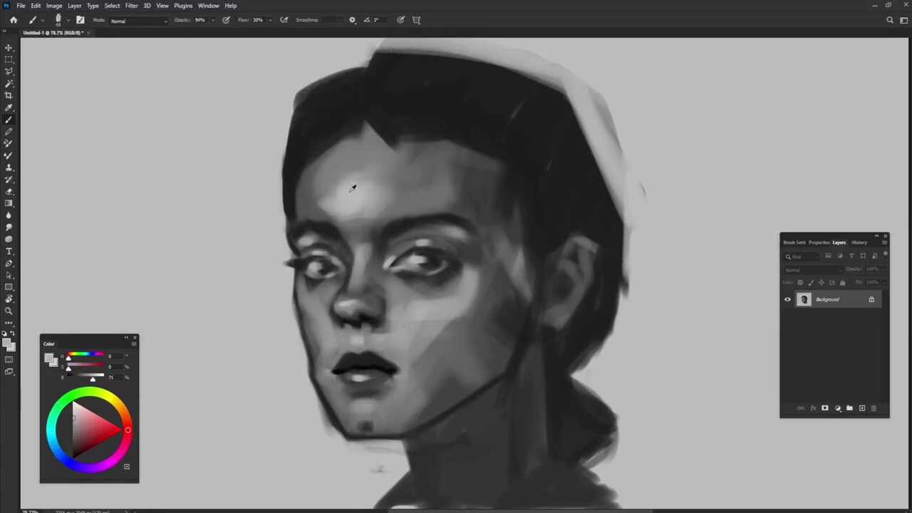
{"action": "left_click_drag", "start_coordinate": [308, 203], "coordinate": [324, 146]}
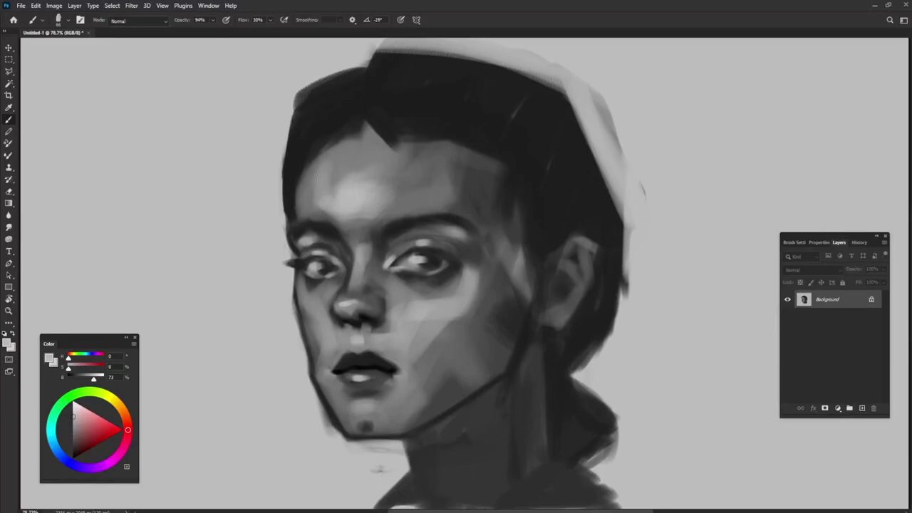
{"action": "mouse_move", "coordinate": [303, 191]}
{"action": "left_mouse_down"}
{"action": "mouse_move", "coordinate": [342, 135]}
{"action": "mouse_move", "coordinate": [367, 137]}
{"action": "mouse_move", "coordinate": [356, 146]}
{"action": "mouse_move", "coordinate": [378, 164]}
{"action": "left_mouse_up"}
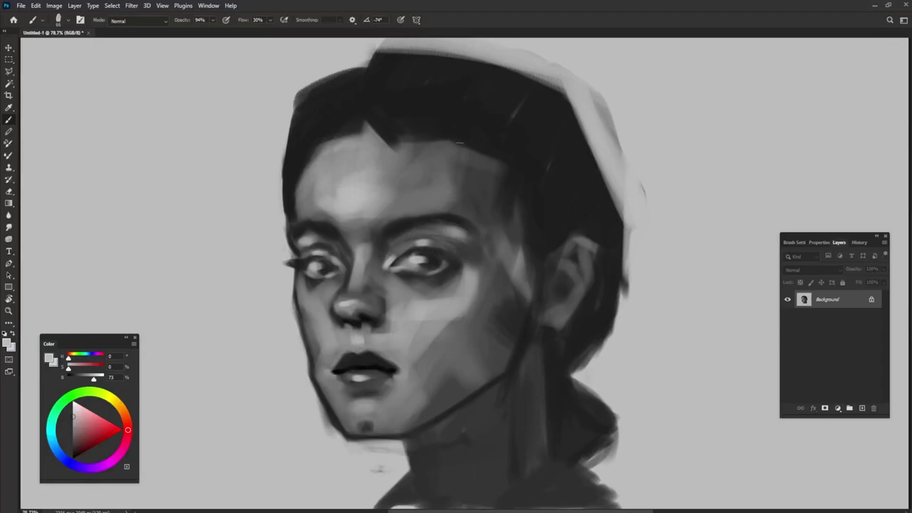
Darken the hairline above the forehead with the near-black hair colour.
{"action": "left_click", "coordinate": [459, 136], "text": "alt"}
{"action": "left_click", "coordinate": [452, 126], "text": "alt"}
{"action": "mouse_move", "coordinate": [400, 135]}
{"action": "left_mouse_down"}
{"action": "mouse_move", "coordinate": [442, 155]}
{"action": "mouse_move", "coordinate": [456, 151]}
{"action": "mouse_move", "coordinate": [428, 137]}
{"action": "mouse_move", "coordinate": [487, 159]}
{"action": "left_mouse_up"}
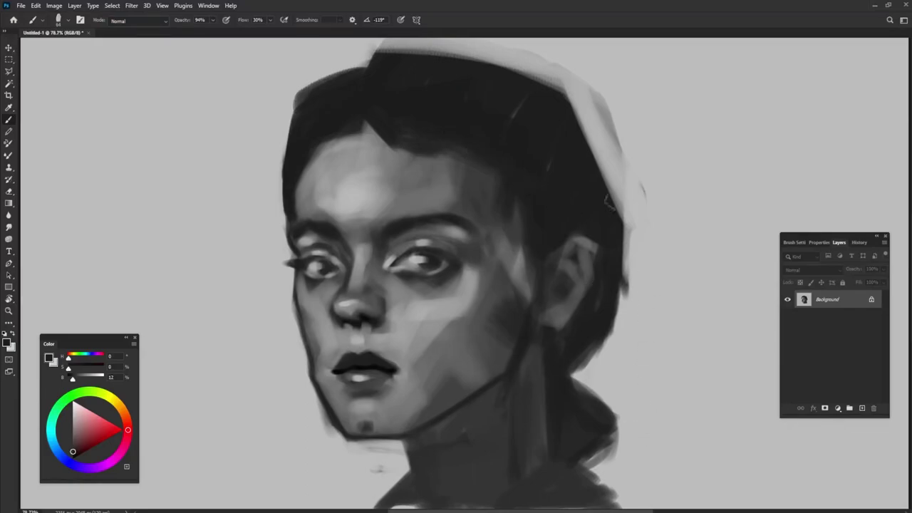
Repaint the dark hairline peak and lighten the upper-left edge of the hair.
{"action": "left_click", "coordinate": [377, 122], "text": "alt"}
{"action": "left_click_drag", "start_coordinate": [370, 114], "coordinate": [382, 142]}
{"action": "left_click", "coordinate": [378, 144], "text": "alt"}
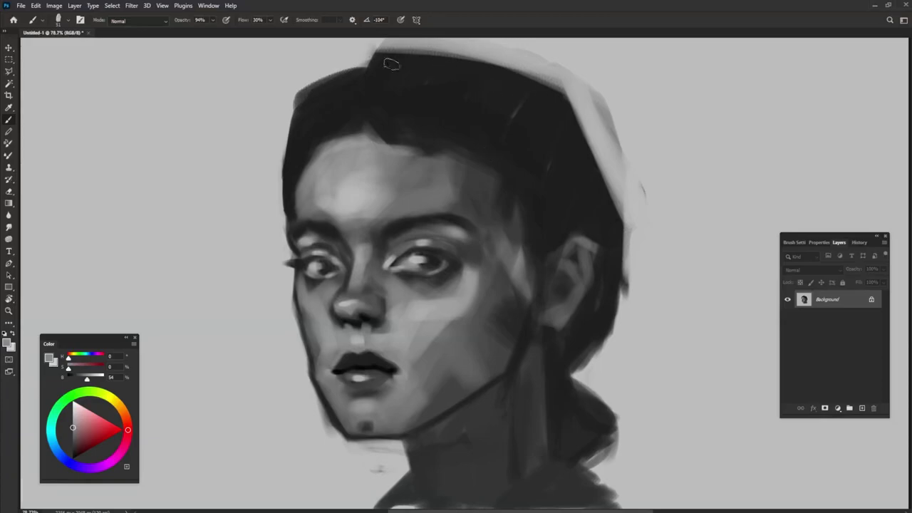
{"action": "left_click", "coordinate": [271, 86], "text": "alt"}
{"action": "mouse_move", "coordinate": [289, 143]}
{"action": "left_mouse_down"}
{"action": "mouse_move", "coordinate": [306, 86]}
{"action": "mouse_move", "coordinate": [343, 62]}
{"action": "left_mouse_up"}
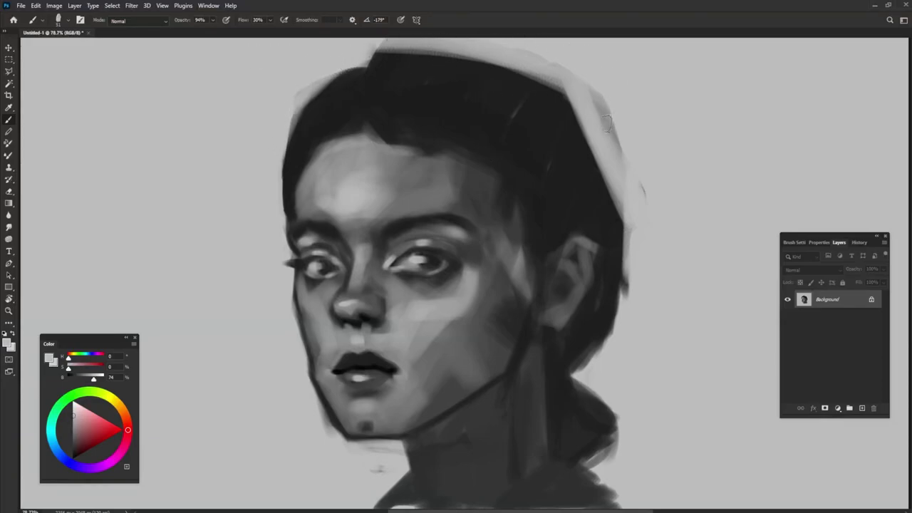
Paint a light grey stroke along the lower-left jaw edge.
{"action": "left_click", "coordinate": [460, 292], "text": "alt"}
{"action": "left_click", "coordinate": [556, 330], "text": "alt"}
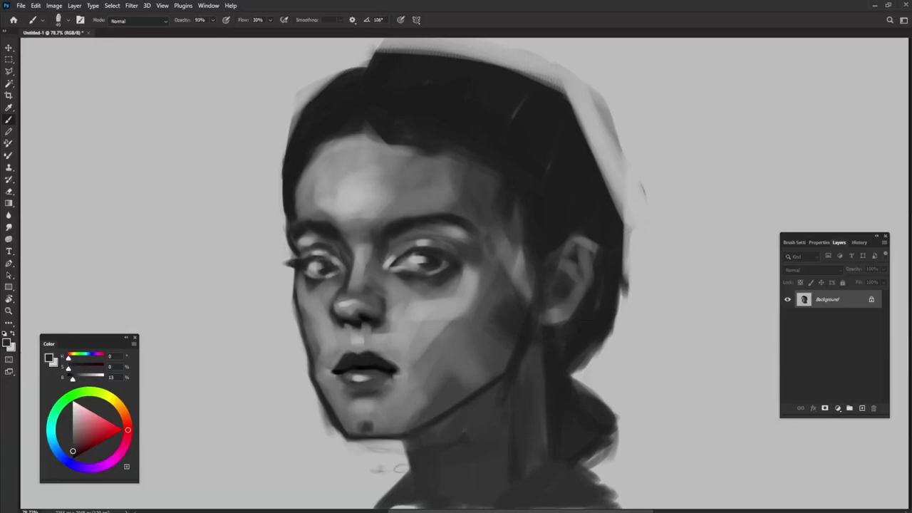
{"action": "left_click", "coordinate": [307, 407], "text": "alt"}
{"action": "left_click_drag", "start_coordinate": [307, 407], "coordinate": [323, 429]}
Sample cheek greys and resize the brush to blend the jaw plane right of the mouth.
{"action": "left_click", "coordinate": [340, 403], "text": "alt"}
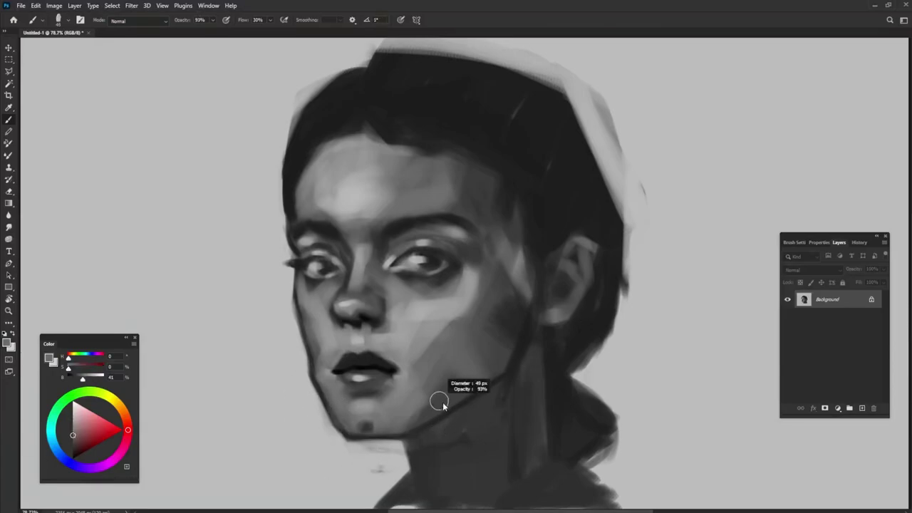
{"action": "left_click", "coordinate": [407, 363], "text": "alt"}
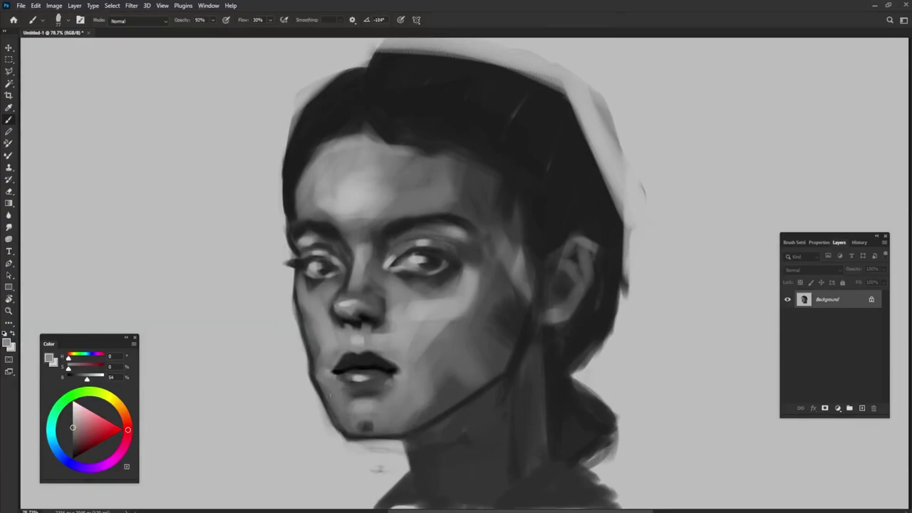
{"action": "left_click", "coordinate": [308, 311], "text": "alt"}
{"action": "left_click", "coordinate": [418, 350], "text": "alt"}
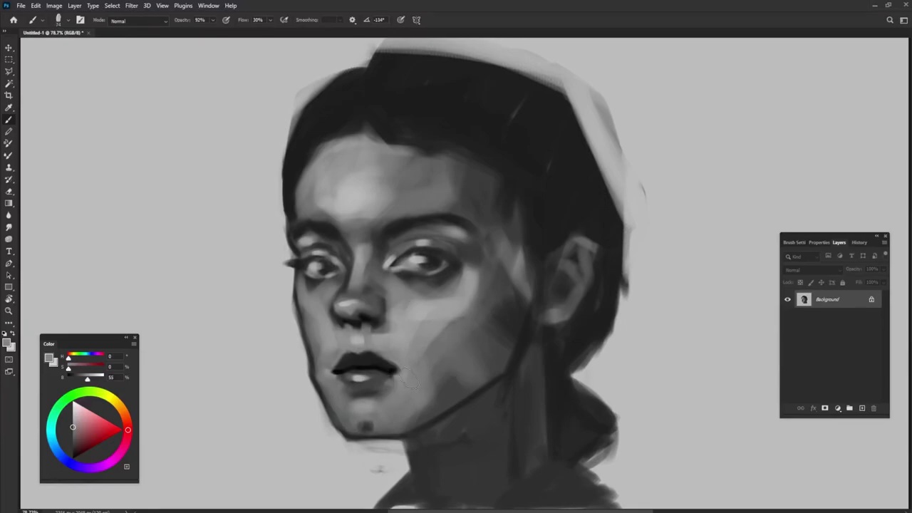
{"action": "left_click", "coordinate": [448, 369], "text": "alt"}
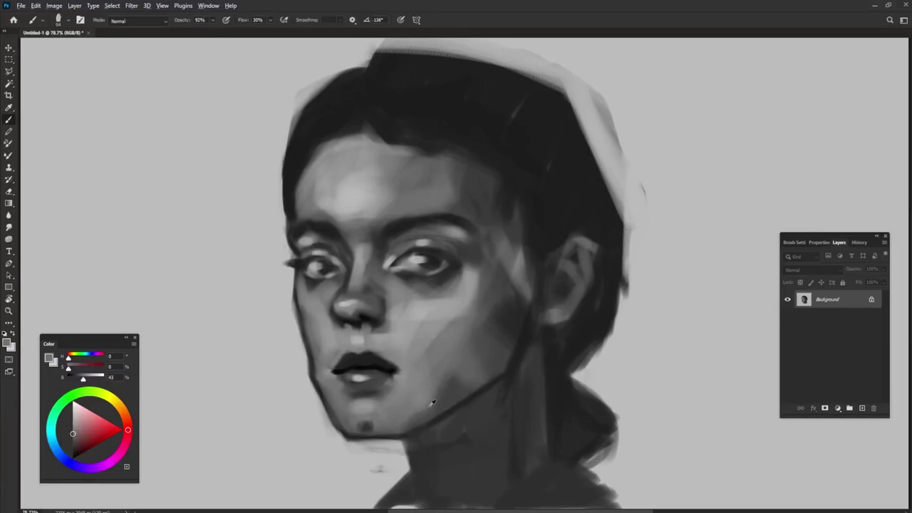
{"action": "left_click_drag", "start_coordinate": [432, 408], "coordinate": [442, 406]}
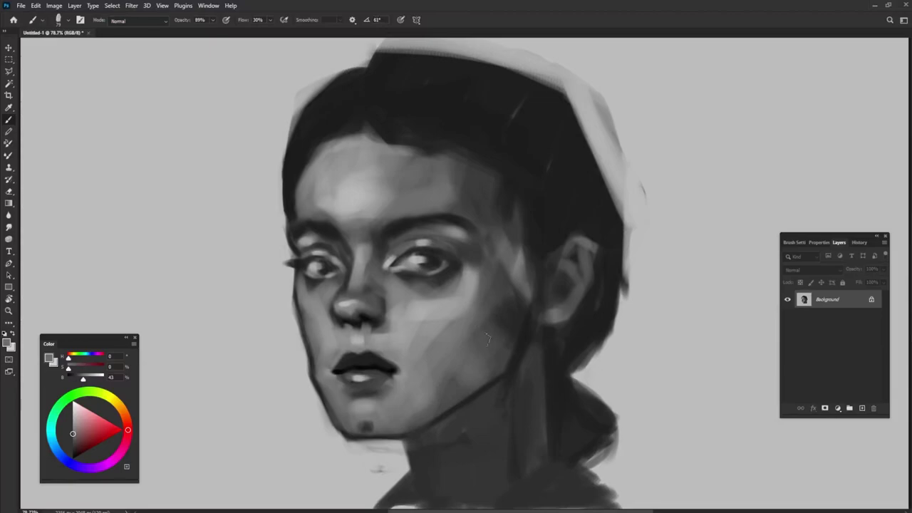
Darken the jaw shadow beside the chin, then lighten the right cheek and jaw edge.
{"action": "left_click_drag", "start_coordinate": [508, 311], "coordinate": [448, 389]}
{"action": "left_click", "coordinate": [451, 383], "text": "alt"}
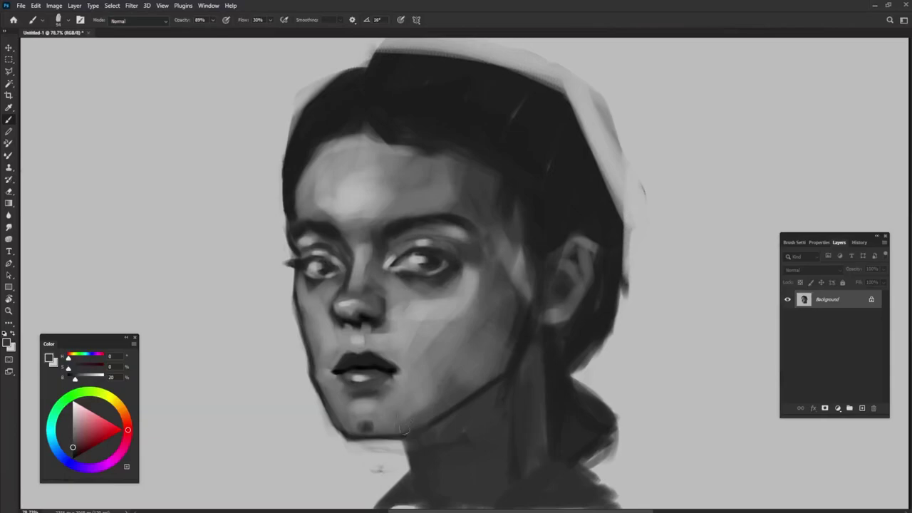
{"action": "left_click_drag", "start_coordinate": [398, 422], "coordinate": [416, 405]}
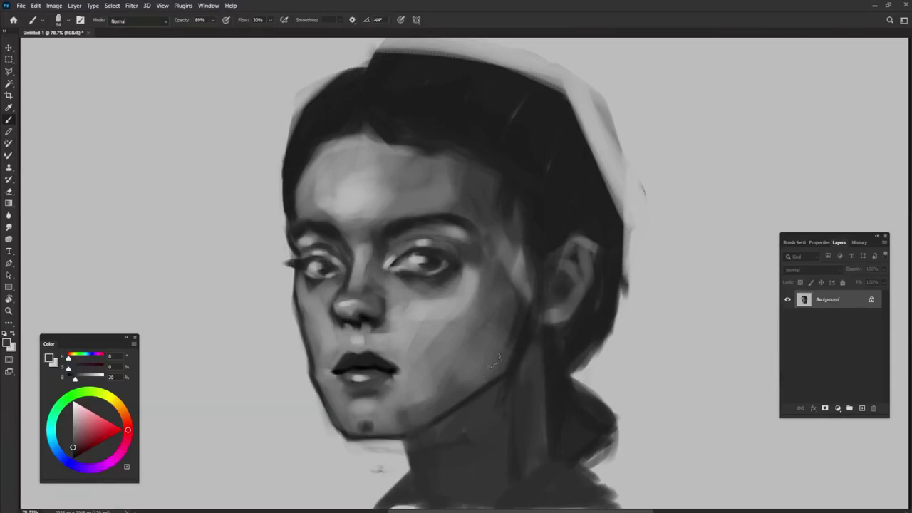
{"action": "left_click_drag", "start_coordinate": [499, 346], "coordinate": [506, 349]}
{"action": "left_click", "coordinate": [502, 295], "text": "alt"}
{"action": "left_click_drag", "start_coordinate": [507, 276], "coordinate": [509, 354]}
{"action": "left_click_drag", "start_coordinate": [508, 301], "coordinate": [505, 381]}
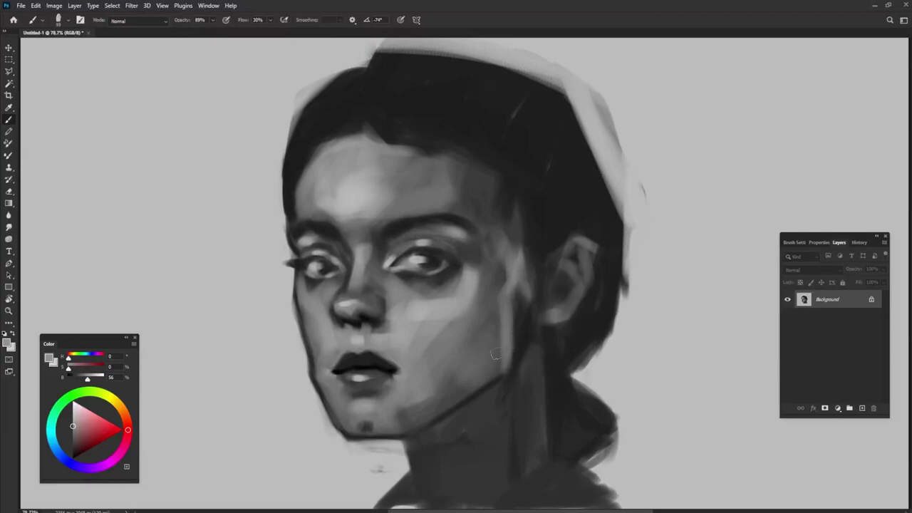
Slightly darken and soften the right cheek edge with dark and lighter greys.
{"action": "left_click", "coordinate": [531, 307], "text": "alt"}
{"action": "mouse_move", "coordinate": [495, 316]}
{"action": "left_mouse_down"}
{"action": "mouse_move", "coordinate": [458, 329]}
{"action": "mouse_move", "coordinate": [485, 357]}
{"action": "left_mouse_up"}
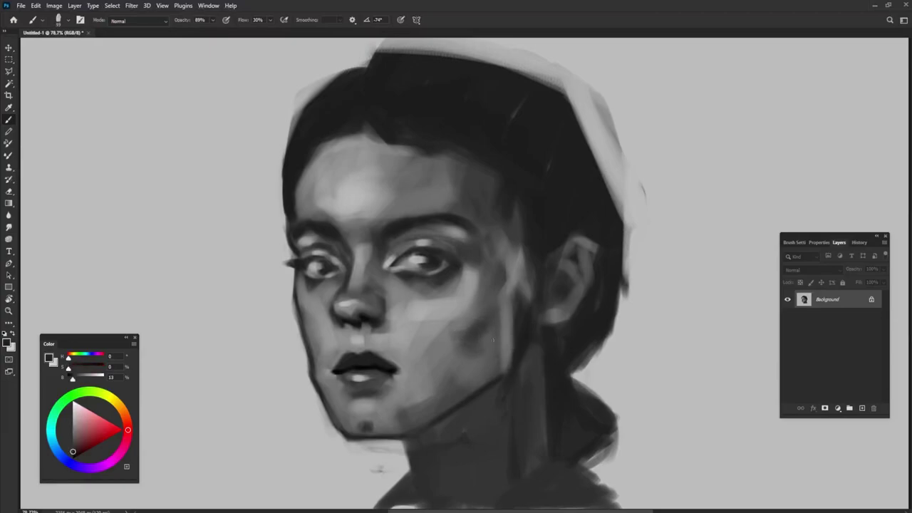
{"action": "left_click", "coordinate": [485, 302], "text": "alt"}
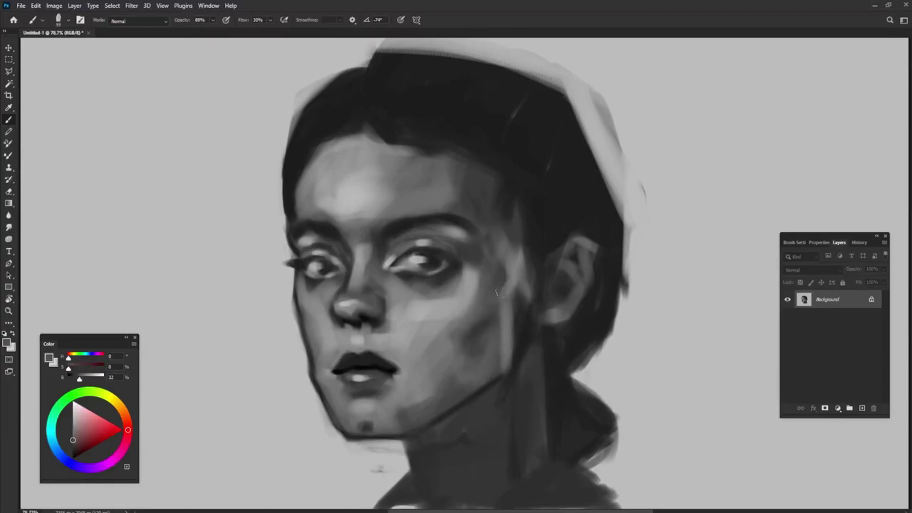
{"action": "left_click", "coordinate": [515, 327], "text": "alt"}
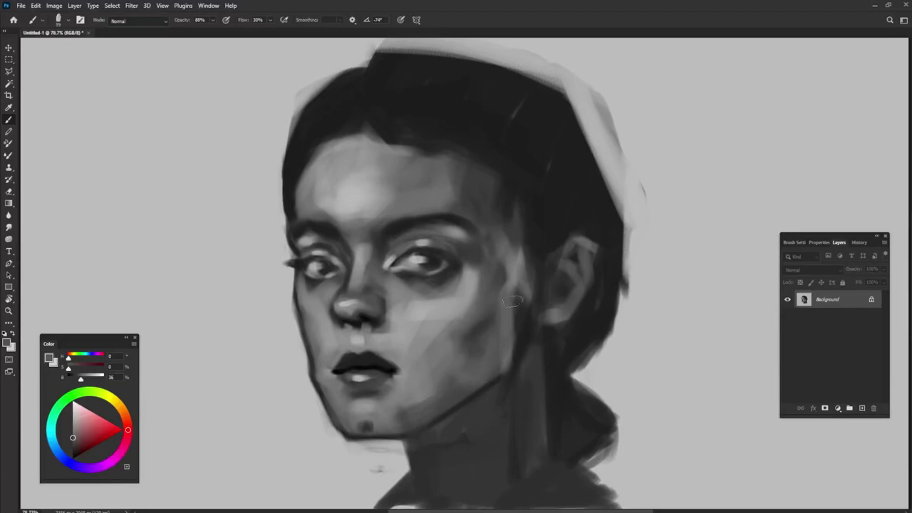
{"action": "left_click_drag", "start_coordinate": [519, 295], "coordinate": [503, 360]}
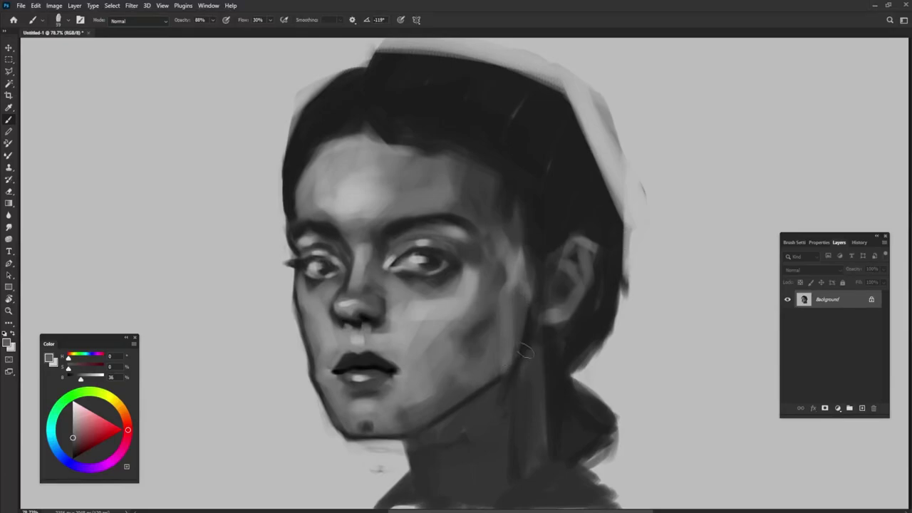
Shade the neck under the jaw with dark strokes at about 80–88% opacity.
{"action": "left_click", "coordinate": [527, 310], "text": "alt"}
{"action": "left_click_drag", "start_coordinate": [417, 445], "coordinate": [476, 427]}
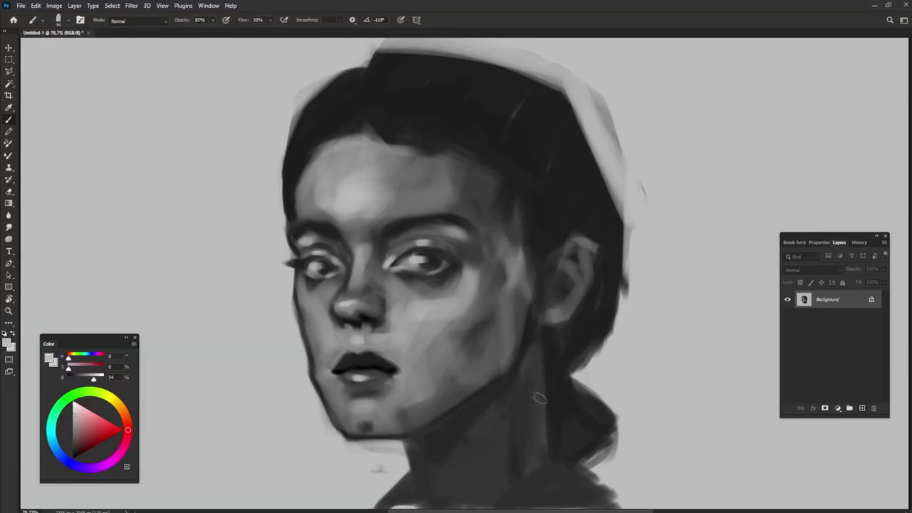
{"action": "left_click", "coordinate": [551, 346], "text": "alt"}
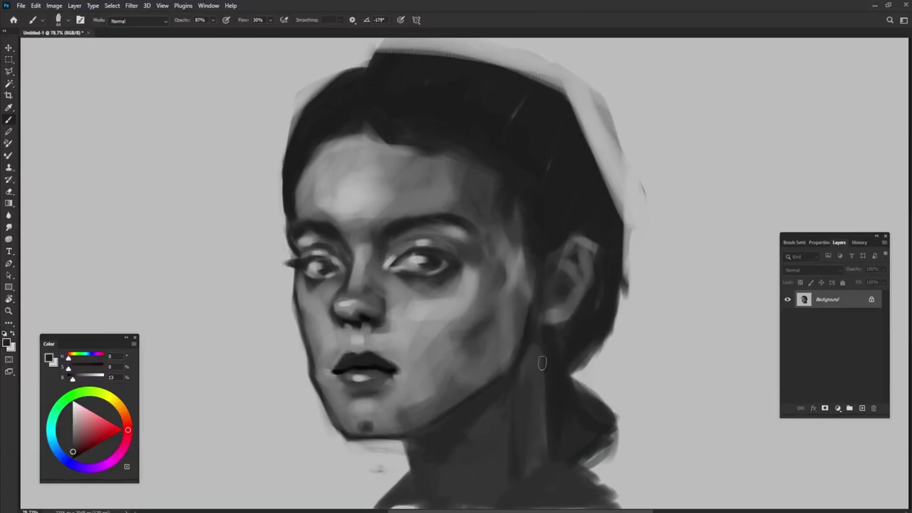
{"action": "left_click", "coordinate": [535, 362], "text": "alt"}
{"action": "left_click", "coordinate": [425, 368], "text": "alt"}
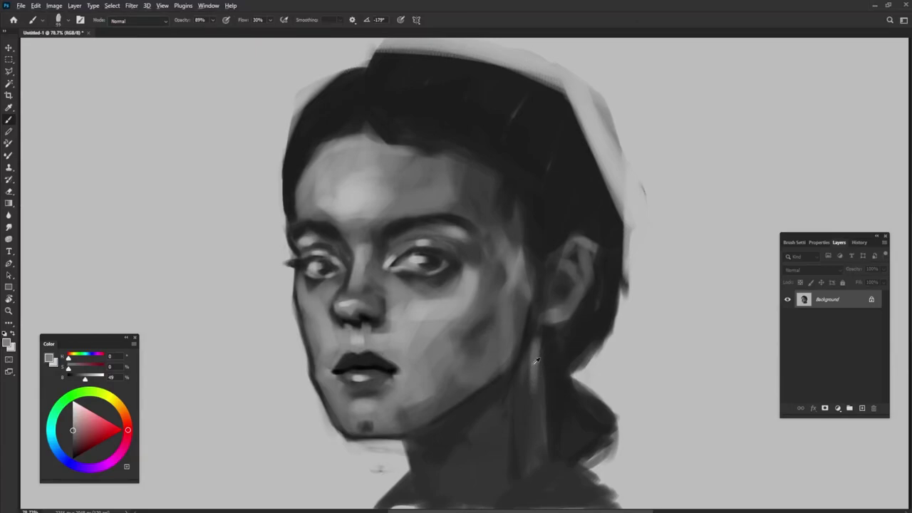
{"action": "left_click", "coordinate": [466, 413], "text": "alt"}
{"action": "left_click", "coordinate": [580, 332], "text": "alt"}
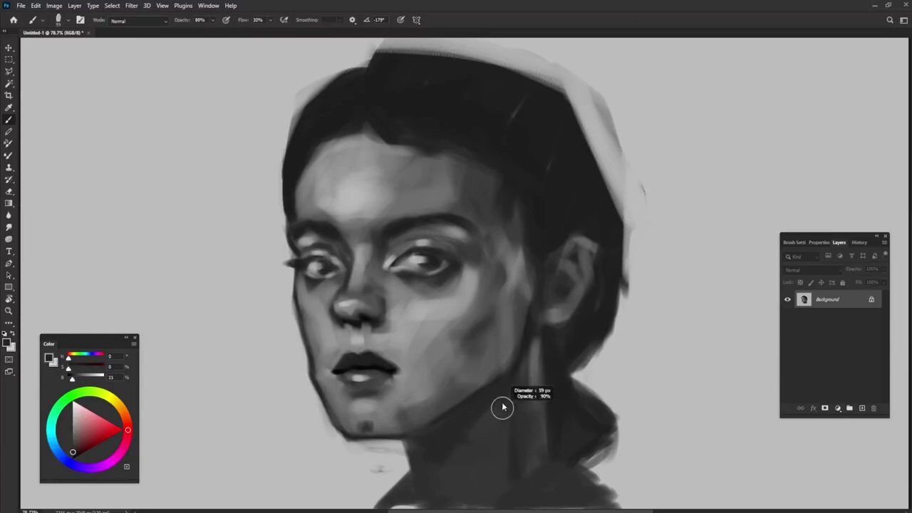
{"action": "key", "text": "8"}
{"action": "mouse_move", "coordinate": [514, 375]}
{"action": "left_mouse_down"}
{"action": "mouse_move", "coordinate": [467, 459]}
{"action": "mouse_move", "coordinate": [385, 508]}
{"action": "left_mouse_up"}
{"action": "key", "text": "8"}
{"action": "left_click", "coordinate": [433, 456], "text": "alt"}
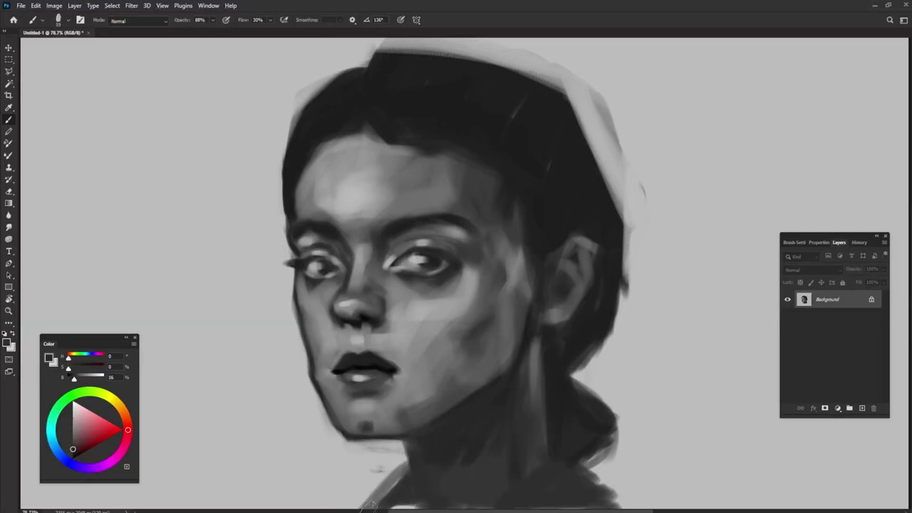
Darken the upper-right hair edge with near-black at 80% opacity, covering the pale halo.
{"action": "scroll", "coordinate": [534, 141], "scroll_direction": "right", "scroll_amount": 1}
{"action": "left_click", "coordinate": [610, 153], "text": "alt"}
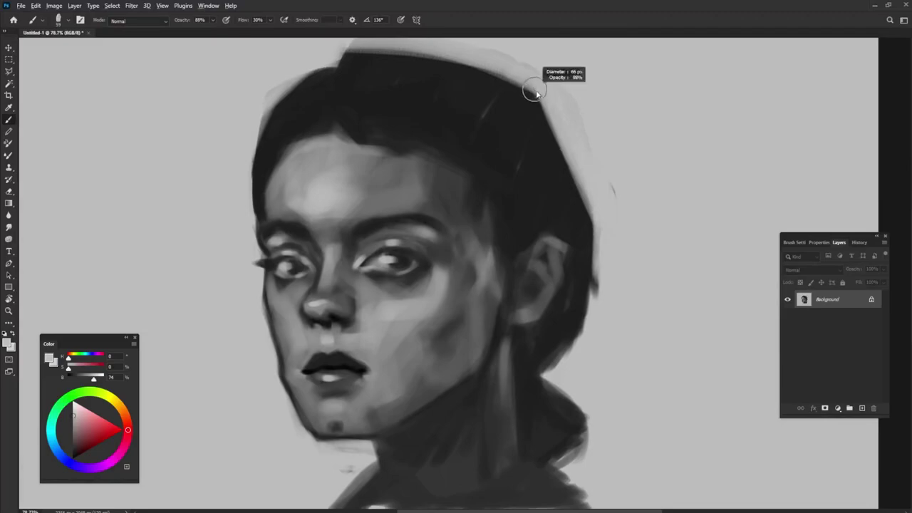
{"action": "key", "text": "8"}
{"action": "key", "text": "9"}
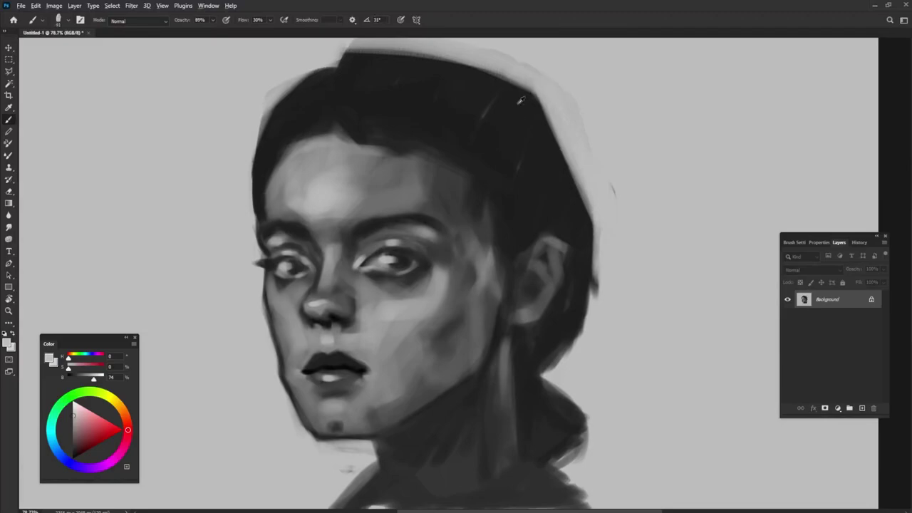
{"action": "left_click", "coordinate": [512, 103], "text": "alt"}
{"action": "key", "text": "8"}
{"action": "left_click_drag", "start_coordinate": [443, 69], "coordinate": [556, 150]}
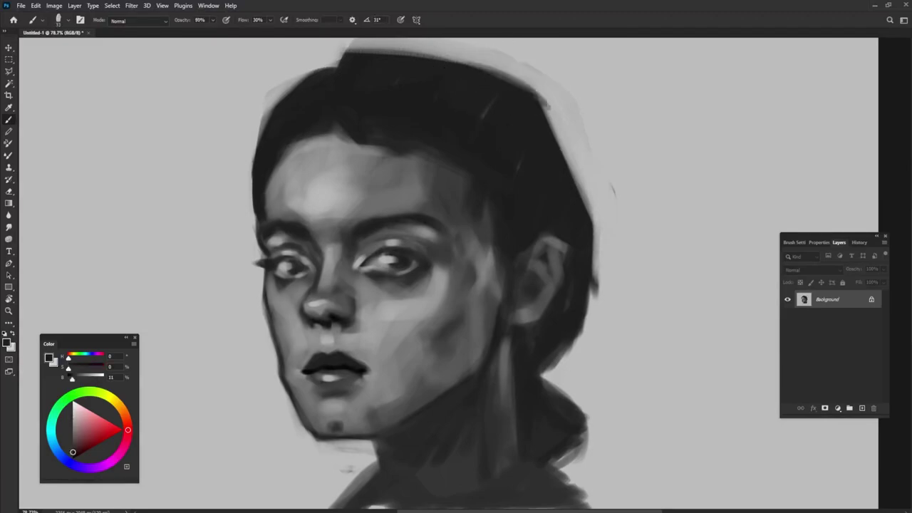
{"action": "mouse_move", "coordinate": [523, 96]}
{"action": "left_mouse_down"}
{"action": "mouse_move", "coordinate": [572, 212]}
{"action": "mouse_move", "coordinate": [574, 292]}
{"action": "left_mouse_up"}
{"action": "key", "text": "9"}
Shade the area around the ear at 90% opacity.
{"action": "mouse_move", "coordinate": [539, 261]}
{"action": "left_mouse_down"}
{"action": "mouse_move", "coordinate": [530, 270]}
{"action": "mouse_move", "coordinate": [541, 275]}
{"action": "mouse_move", "coordinate": [536, 308]}
{"action": "left_mouse_up"}
{"action": "left_click", "coordinate": [526, 312], "text": "alt"}
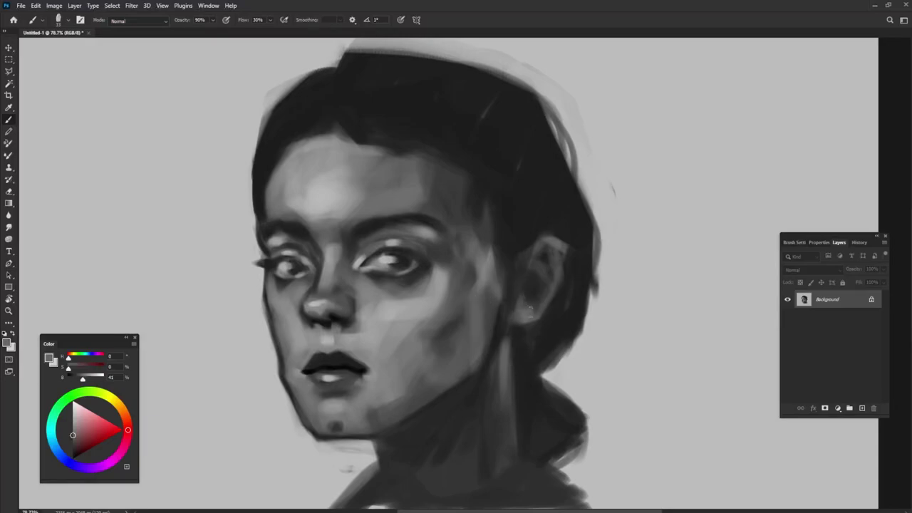
{"action": "left_click", "coordinate": [528, 219], "text": "alt"}
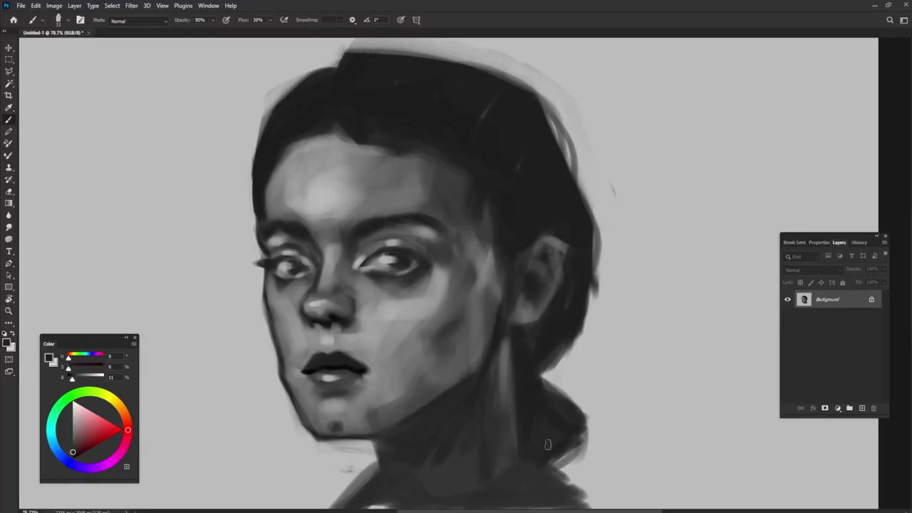